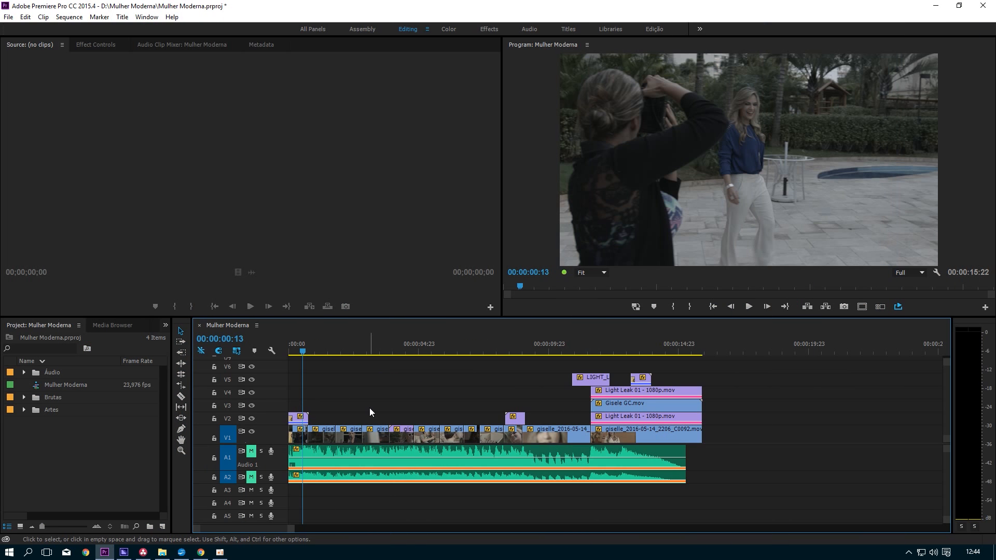
pyautogui.moveTo(349, 434); pyautogui.dragTo(346, 413)
pyautogui.click(354, 420)
pyautogui.click(350, 437)
pyautogui.click(349, 419)
pyautogui.click(350, 437)
pyautogui.hotkey('ctrl', 'z')
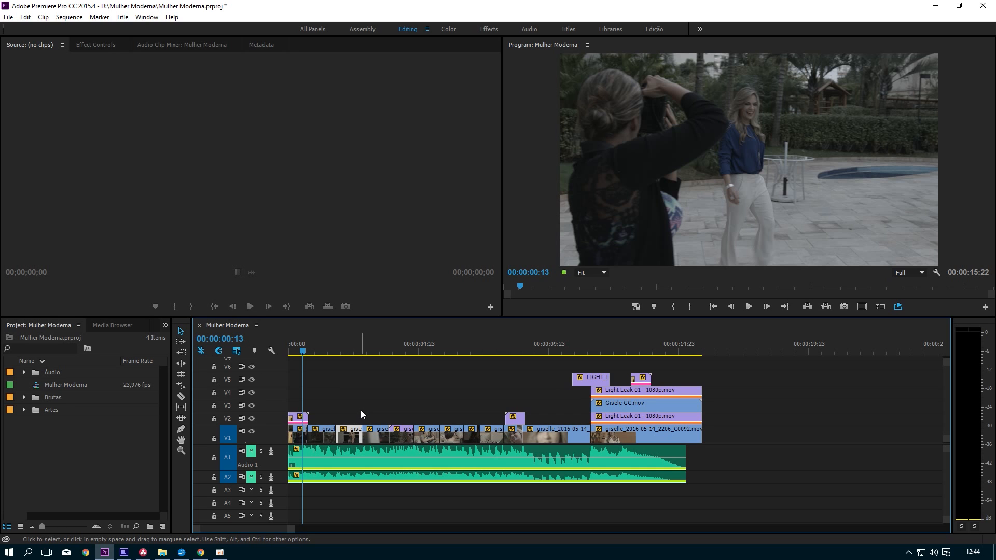
# Review the opening shot and the Gisele GC.mov title graphic on the Mulher Moderna timeline, finishing near the sequence start
pyautogui.click(300, 354)
pyautogui.moveTo(301, 353); pyautogui.dragTo(296, 354)
pyautogui.moveTo(739, 433); pyautogui.dragTo(291, 441)
pyautogui.moveTo(731, 414); pyautogui.dragTo(291, 415)
pyautogui.click(307, 351)
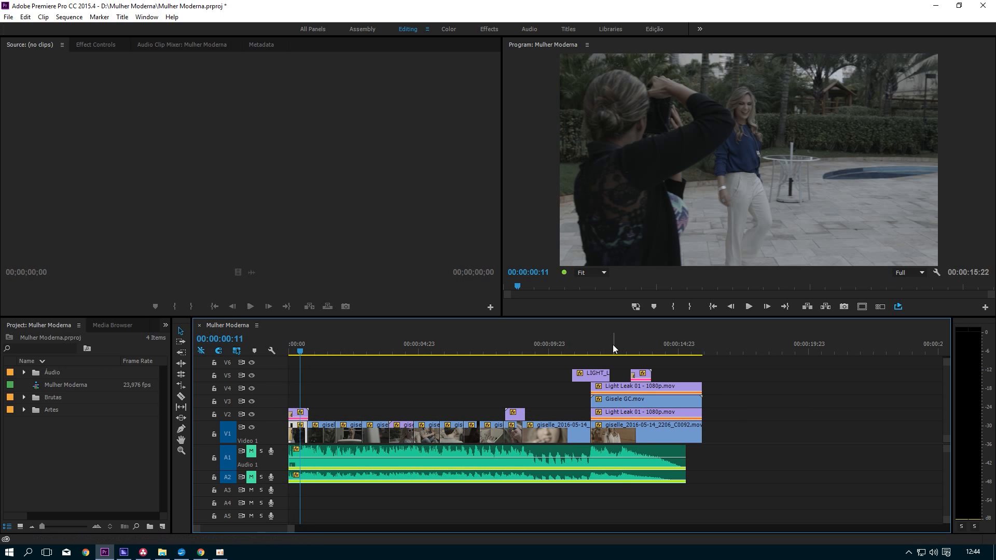
pyautogui.click(626, 349)
pyautogui.click(661, 399)
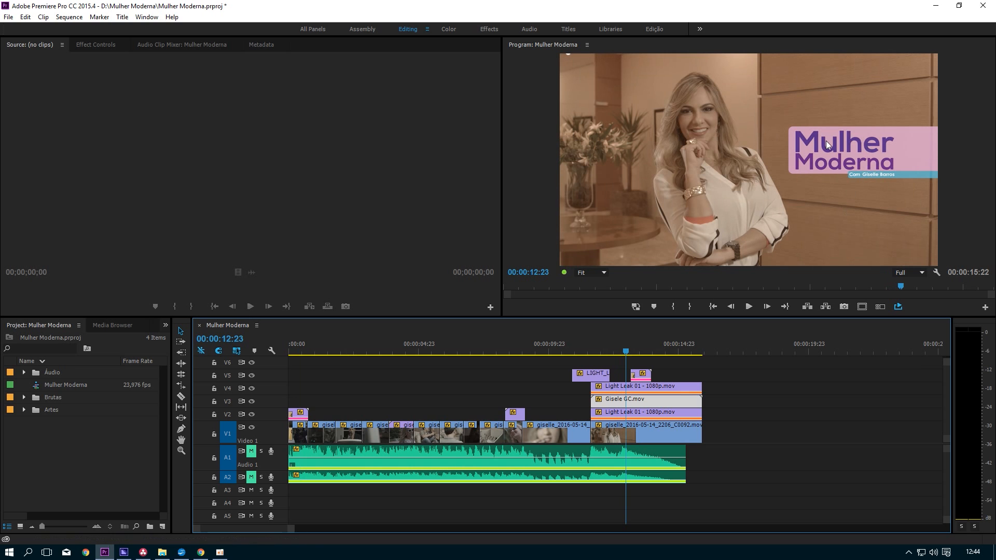
pyautogui.moveTo(626, 350); pyautogui.dragTo(299, 356)
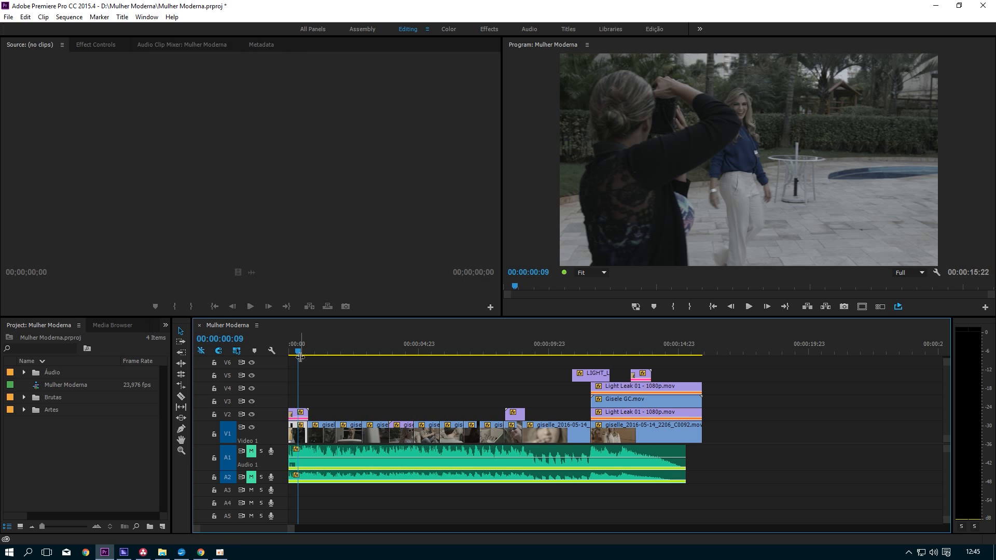
# Open the Project Manager for the Mulher Moderna sequence and set the resulting project to Collect Files and Copy to New Location
pyautogui.click(8, 17)
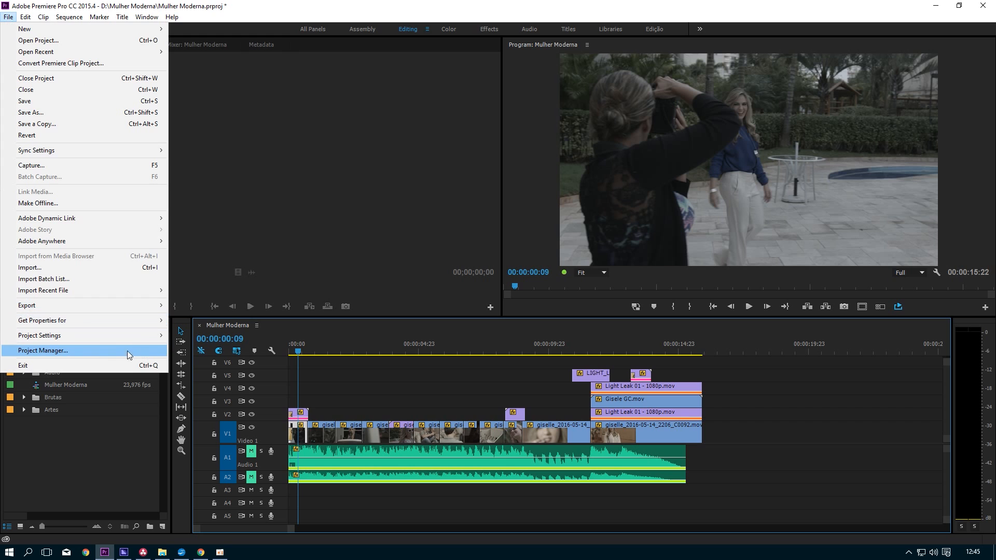
pyautogui.click(91, 354)
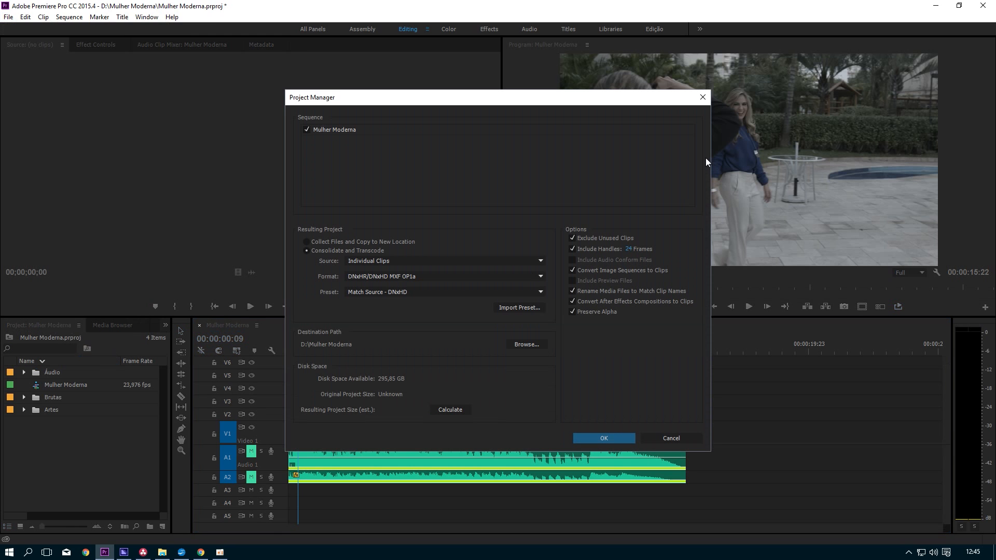
pyautogui.click(346, 242)
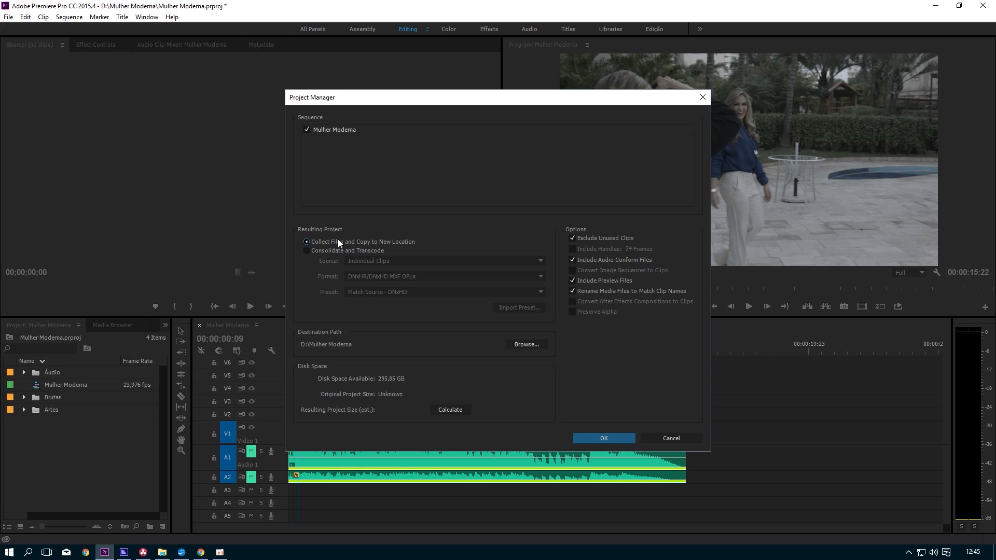
pyautogui.moveTo(383, 94); pyautogui.dragTo(670, 4)
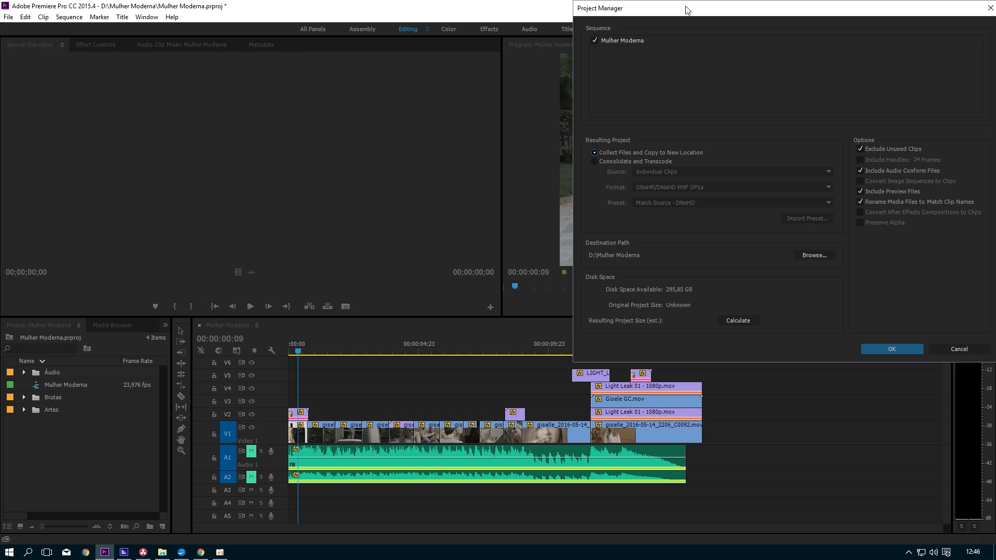
pyautogui.moveTo(712, 6); pyautogui.dragTo(420, 104)
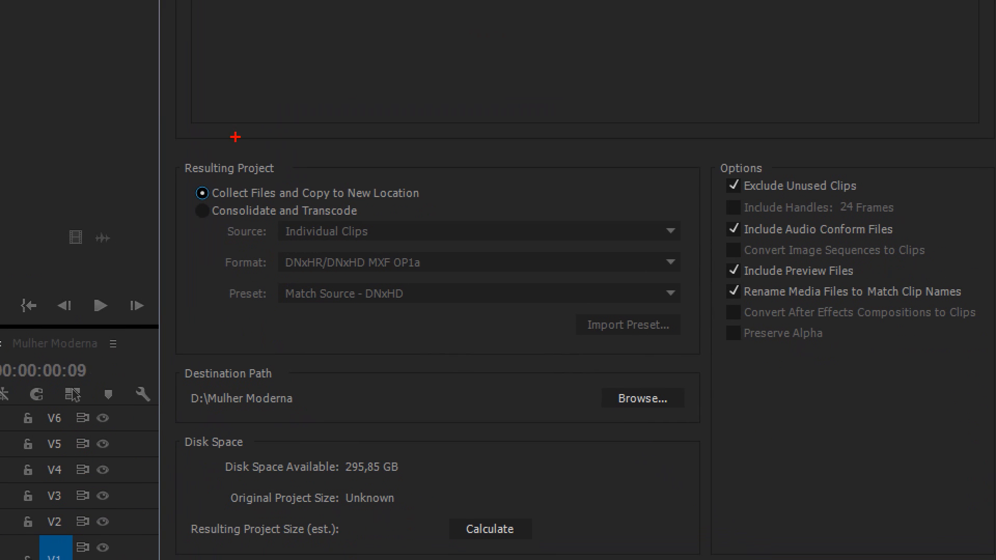
pyautogui.moveTo(219, 203); pyautogui.dragTo(422, 198)
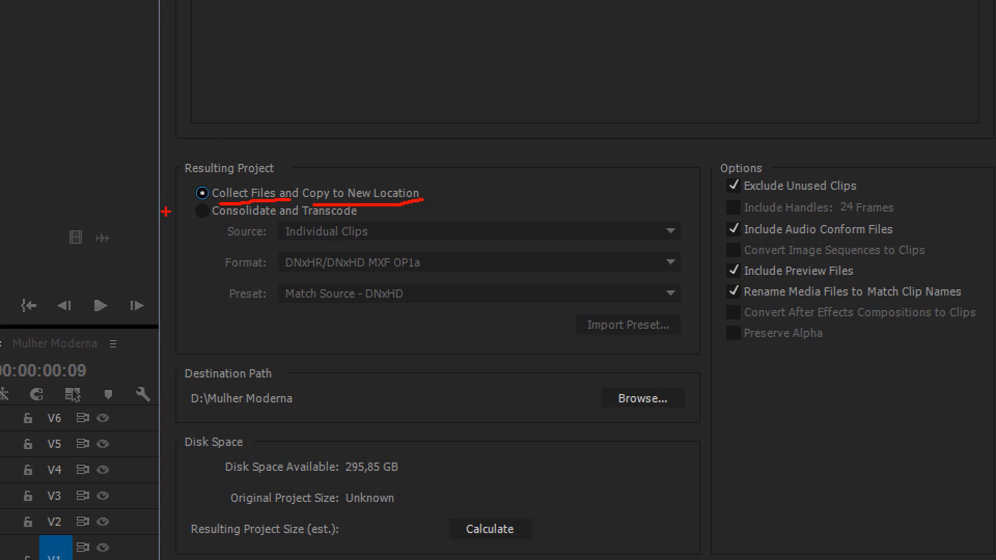
pyautogui.moveTo(185, 180)
pyautogui.mouseDown()
pyautogui.moveTo(189, 205)
pyautogui.moveTo(221, 204)
pyautogui.moveTo(220, 179)
pyautogui.moveTo(175, 174)
pyautogui.moveTo(191, 193)
pyautogui.moveTo(191, 178)
pyautogui.moveTo(176, 176)
pyautogui.moveTo(190, 205)
pyautogui.moveTo(180, 209)
pyautogui.moveTo(234, 172)
pyautogui.mouseUp()
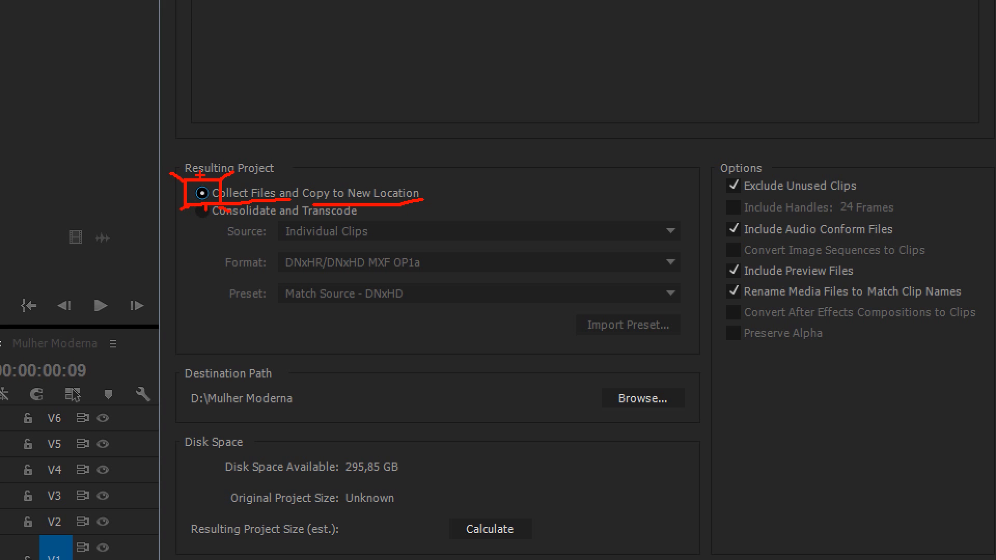
pyautogui.moveTo(200, 175); pyautogui.dragTo(201, 165)
pyautogui.press('Escape')
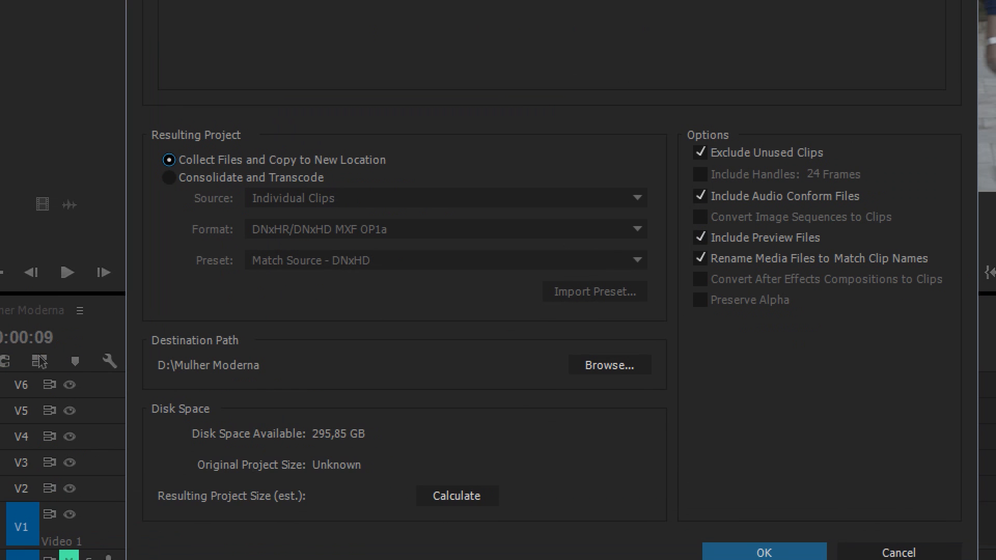
pyautogui.moveTo(177, 173); pyautogui.dragTo(308, 170)
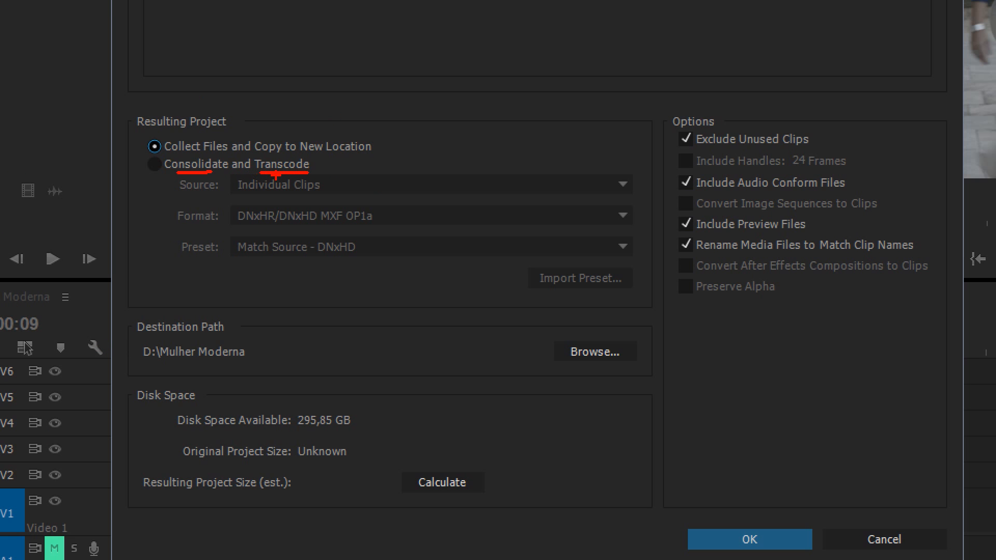
pyautogui.moveTo(175, 184)
pyautogui.mouseDown()
pyautogui.moveTo(155, 188)
pyautogui.moveTo(164, 254)
pyautogui.moveTo(199, 271)
pyautogui.mouseUp()
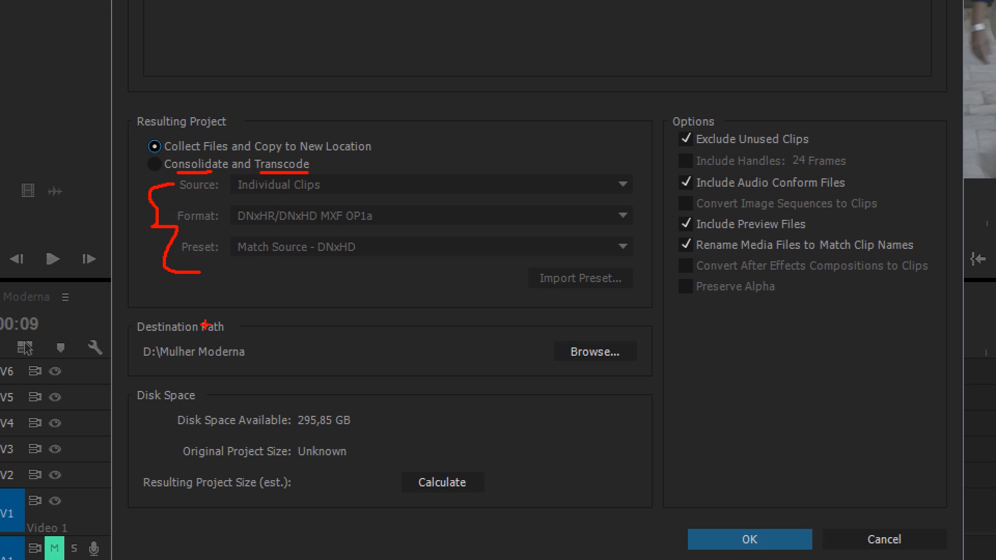
pyautogui.moveTo(213, 318)
pyautogui.mouseDown()
pyautogui.moveTo(213, 362)
pyautogui.moveTo(215, 315)
pyautogui.moveTo(606, 317)
pyautogui.moveTo(606, 350)
pyautogui.moveTo(428, 363)
pyautogui.moveTo(221, 357)
pyautogui.mouseUp()
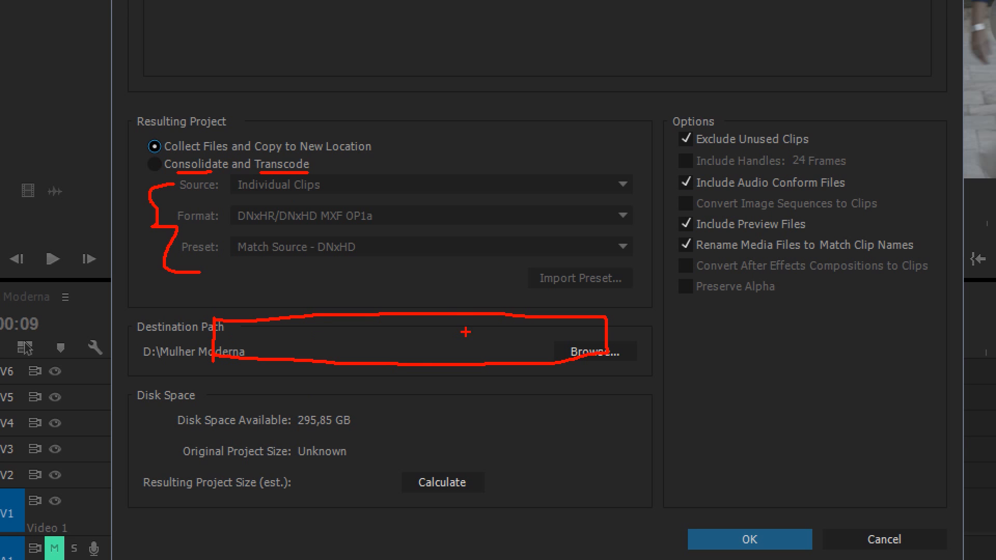
pyautogui.moveTo(345, 313); pyautogui.dragTo(342, 355)
pyautogui.moveTo(379, 314); pyautogui.dragTo(381, 368)
pyautogui.moveTo(216, 351); pyautogui.dragTo(330, 326)
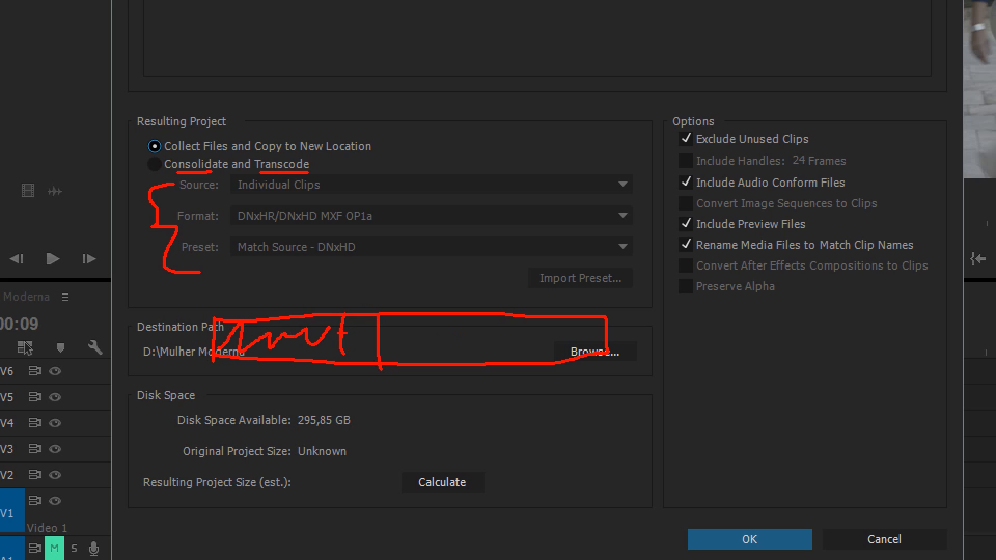
pyautogui.moveTo(385, 345); pyautogui.dragTo(675, 329)
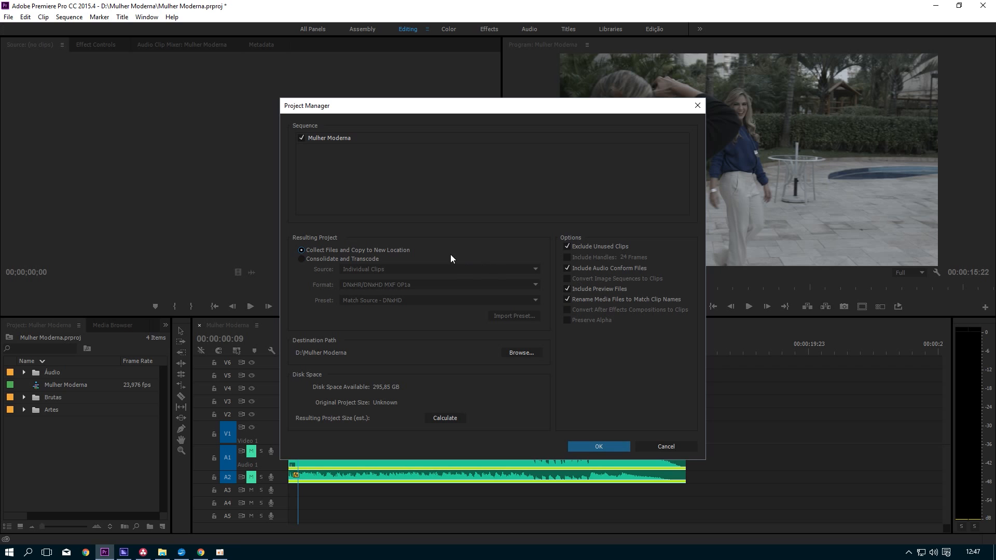
# Calculate the project size and set Consolidate and Transcode to QuickTime with the GoPro CineForm RGB 12-bit with alpha preset
pyautogui.click(445, 417)
pyautogui.click(313, 259)
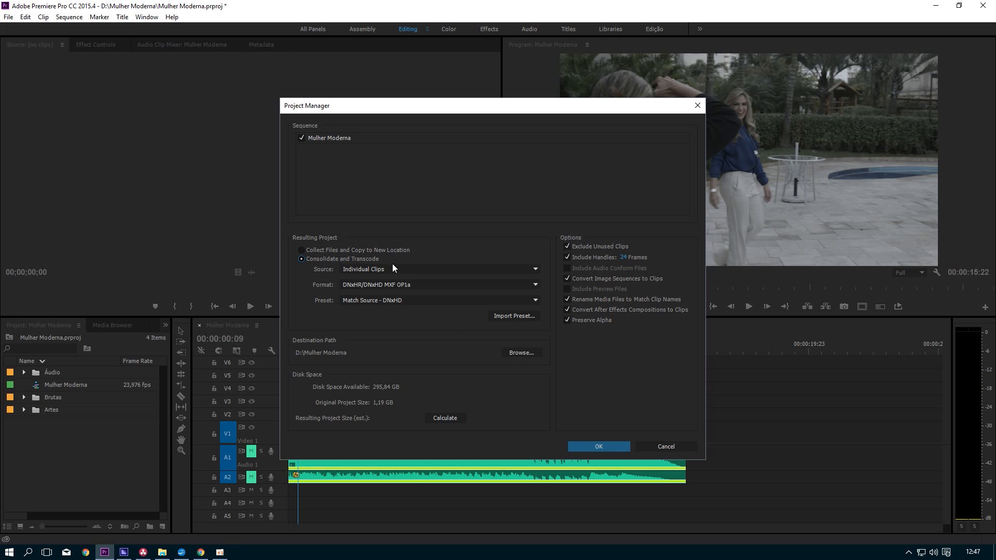
pyautogui.click(365, 285)
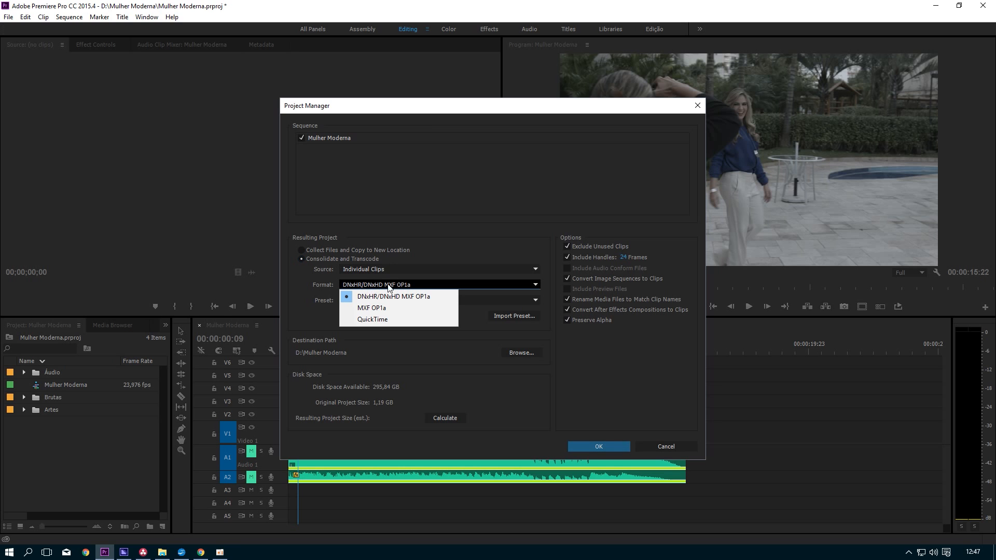
pyautogui.click(390, 318)
pyautogui.click(376, 299)
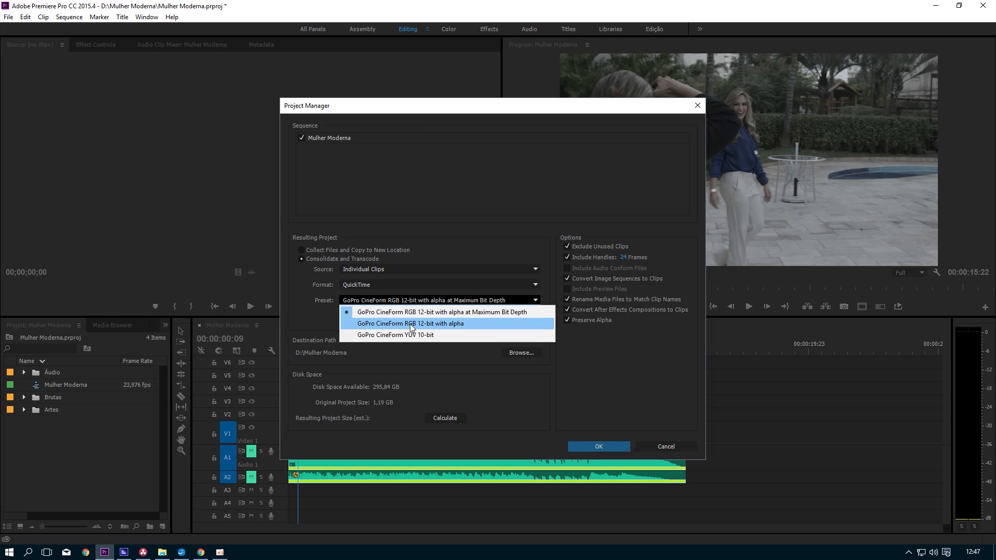
pyautogui.click(458, 323)
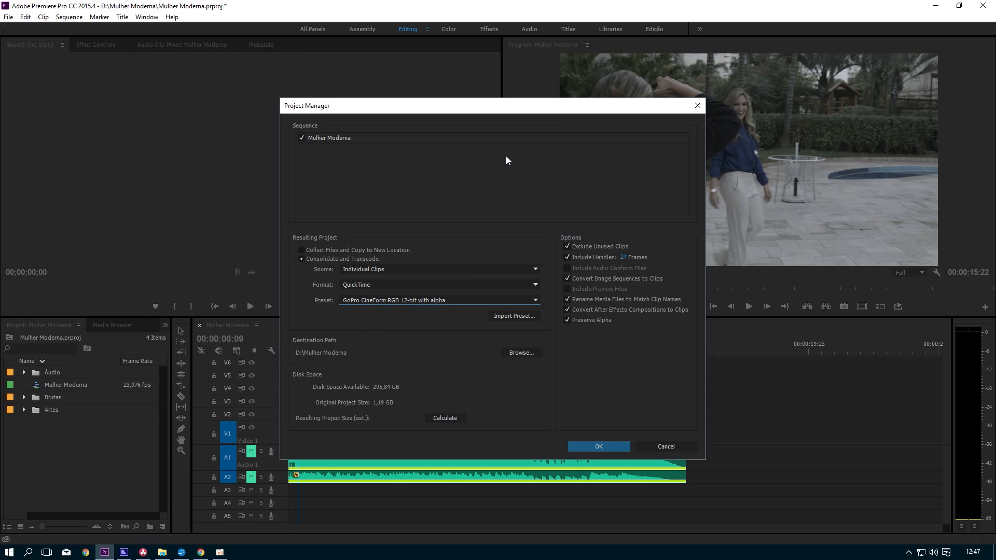
# Disable renaming media files to match clip names and calculate the resulting size of the transcoded project
pyautogui.moveTo(524, 112); pyautogui.dragTo(467, 47)
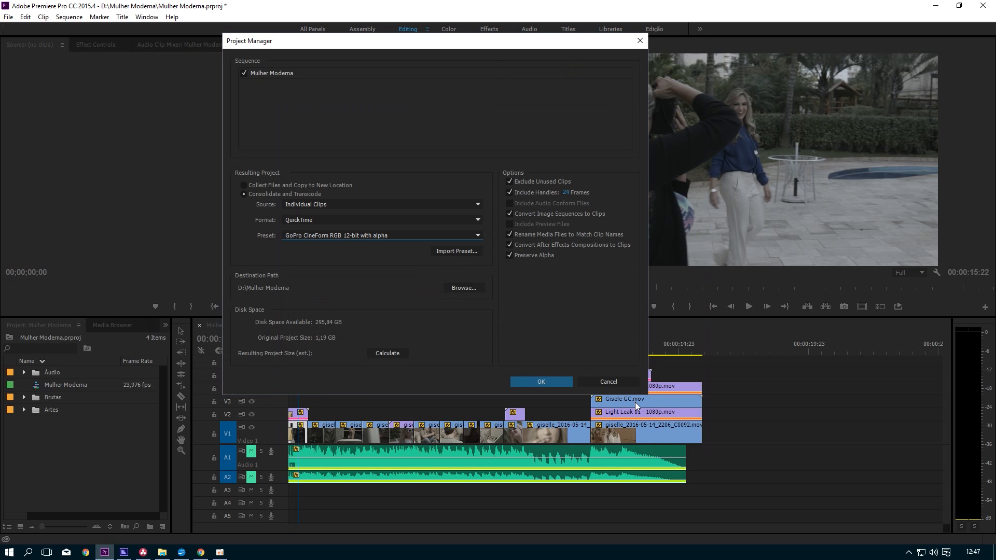
pyautogui.moveTo(334, 45); pyautogui.dragTo(362, 93)
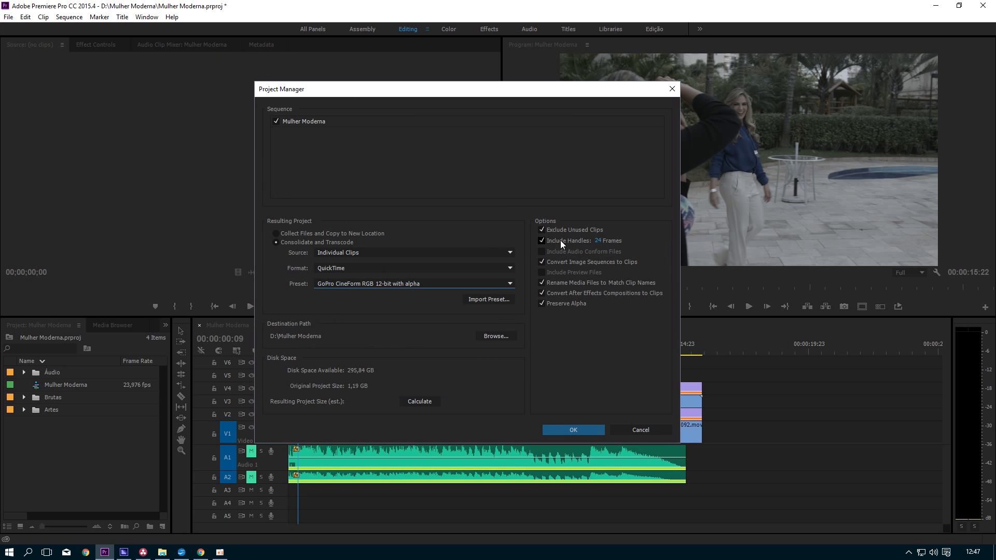
pyautogui.moveTo(510, 92); pyautogui.dragTo(503, 30)
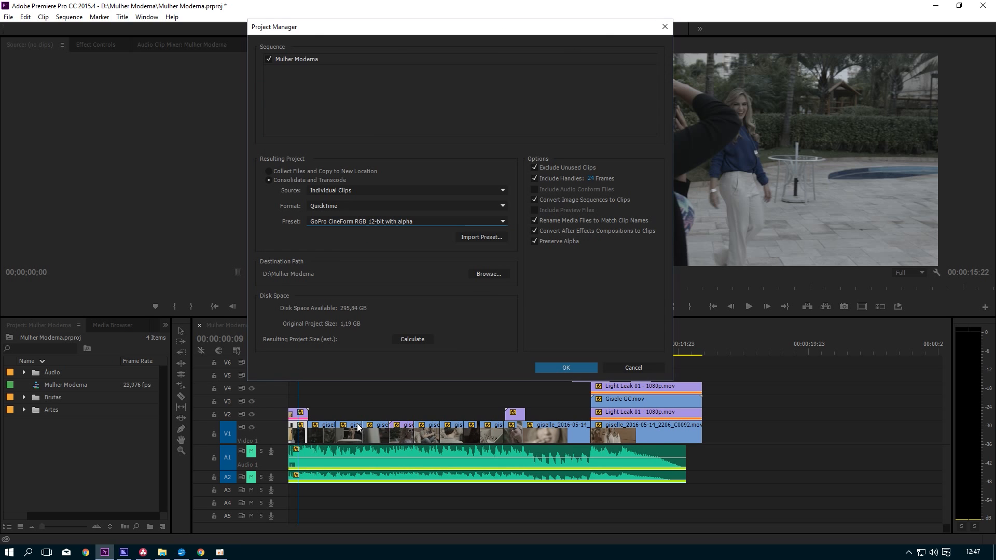
pyautogui.moveTo(524, 29); pyautogui.dragTo(584, 127)
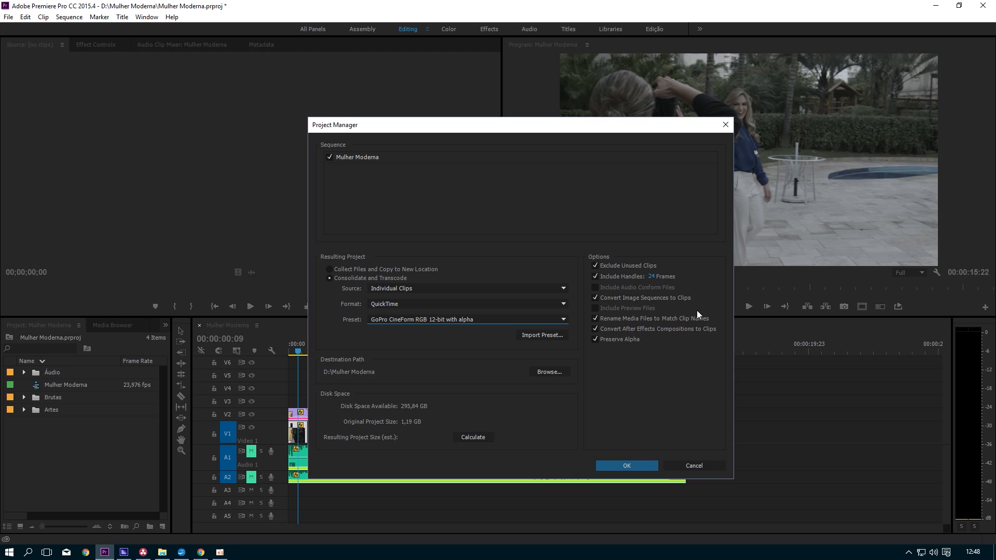
pyautogui.click(644, 318)
pyautogui.click(478, 438)
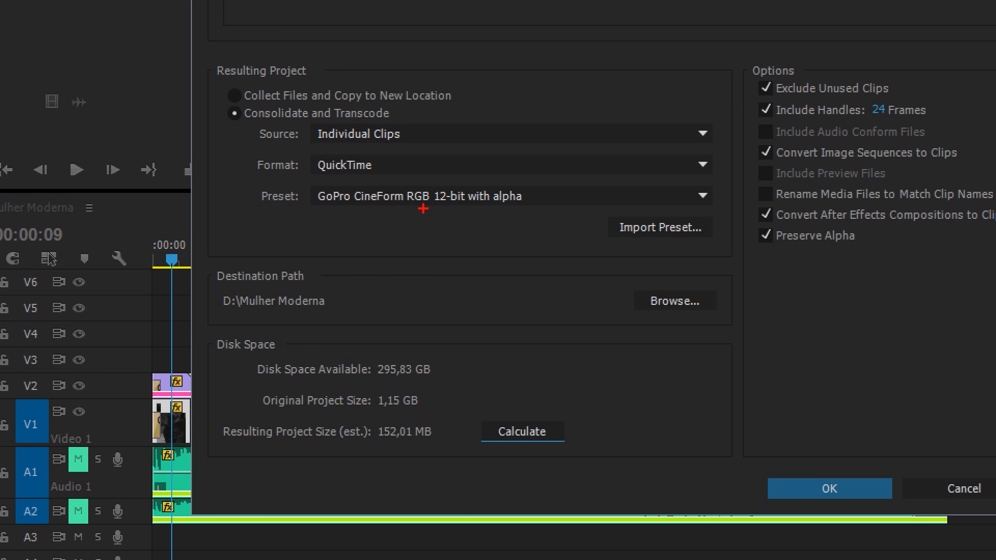
pyautogui.moveTo(409, 211); pyautogui.dragTo(543, 211)
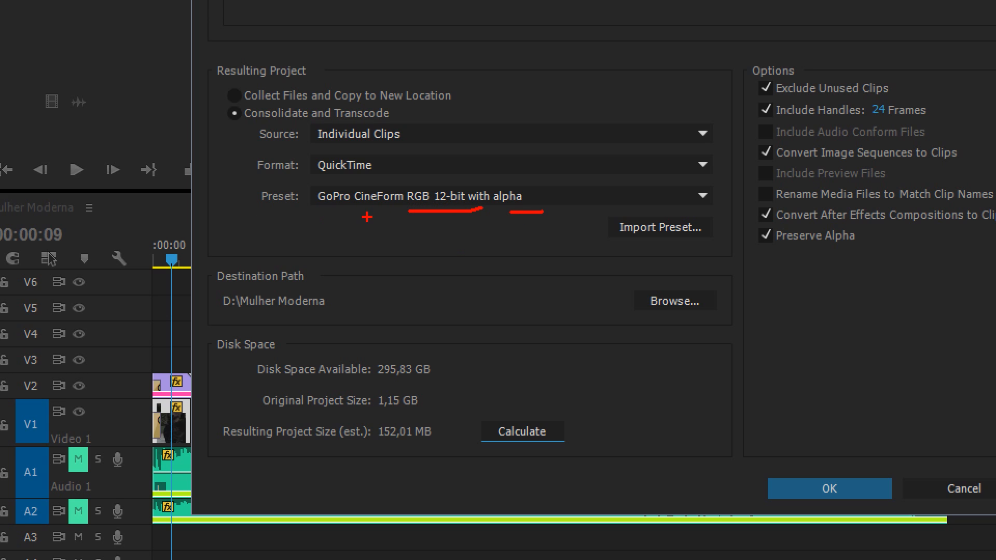
pyautogui.moveTo(363, 212); pyautogui.dragTo(406, 208)
pyautogui.moveTo(351, 177)
pyautogui.mouseDown()
pyautogui.moveTo(351, 197)
pyautogui.moveTo(403, 207)
pyautogui.mouseUp()
pyautogui.moveTo(369, 418)
pyautogui.mouseDown()
pyautogui.moveTo(424, 442)
pyautogui.moveTo(451, 410)
pyautogui.moveTo(363, 412)
pyautogui.mouseUp()
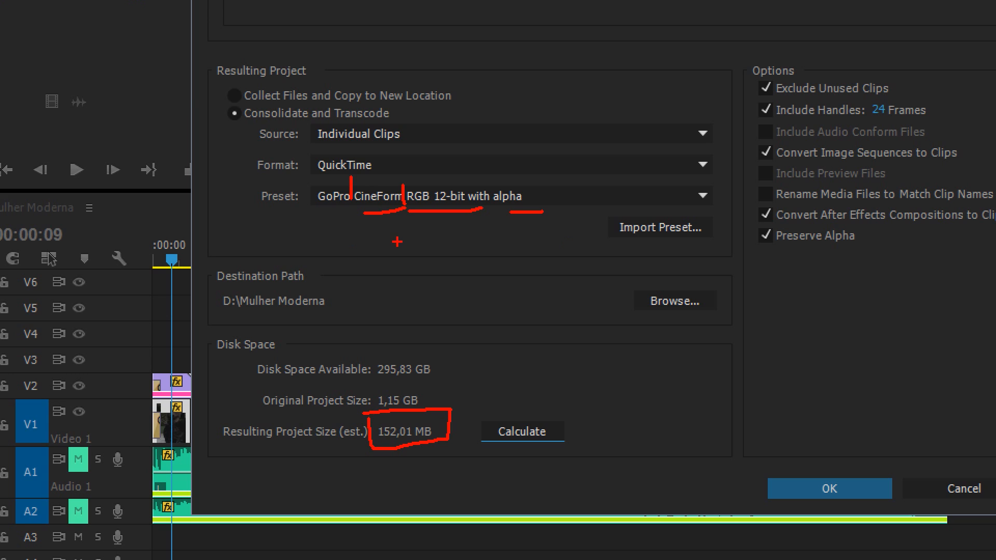
pyautogui.moveTo(224, 85)
pyautogui.mouseDown()
pyautogui.moveTo(249, 102)
pyautogui.moveTo(248, 93)
pyautogui.moveTo(239, 81)
pyautogui.moveTo(219, 81)
pyautogui.mouseUp()
pyautogui.press('Escape')
pyautogui.moveTo(478, 131); pyautogui.dragTo(345, 16)
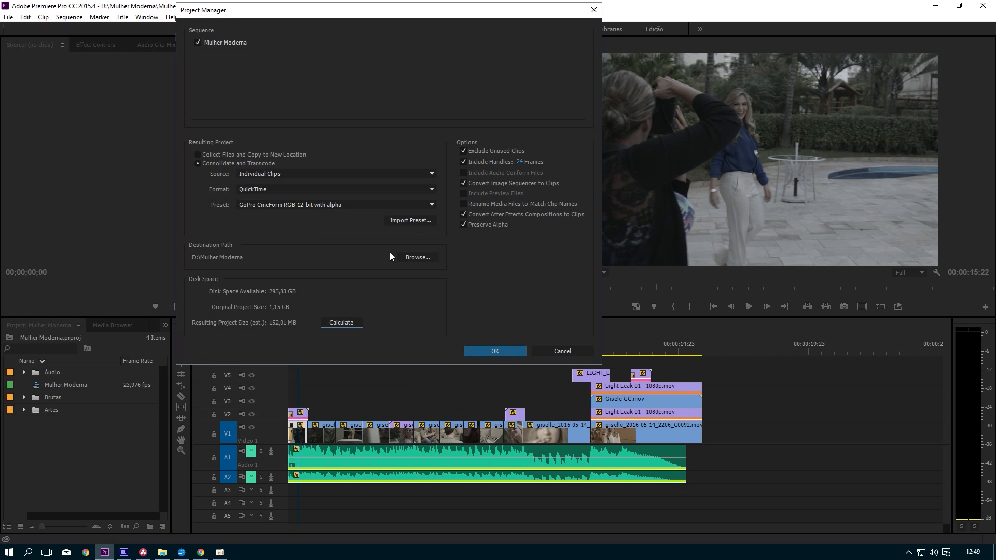
pyautogui.hotkey('ctrl', '1')
pyautogui.moveTo(189, 263); pyautogui.dragTo(290, 263)
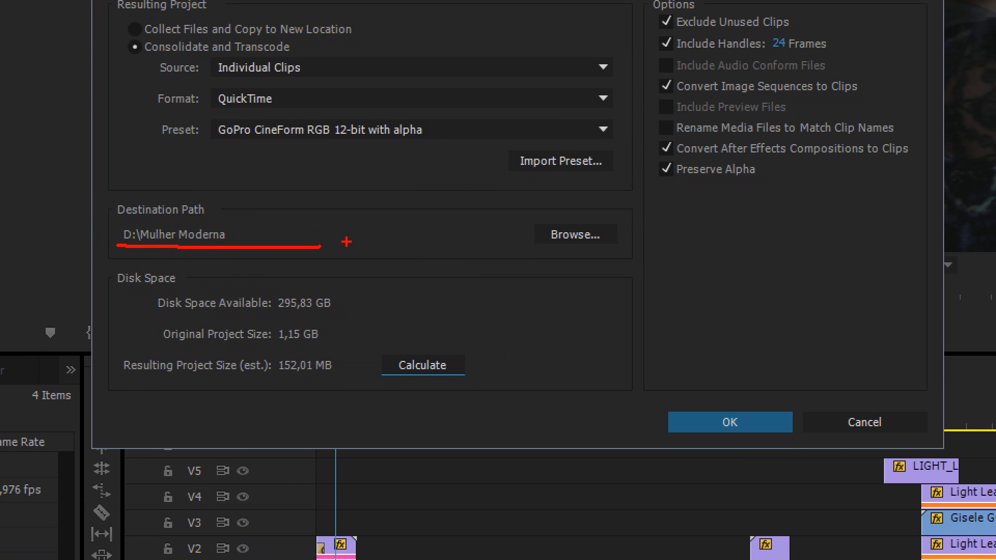
pyautogui.press('Escape')
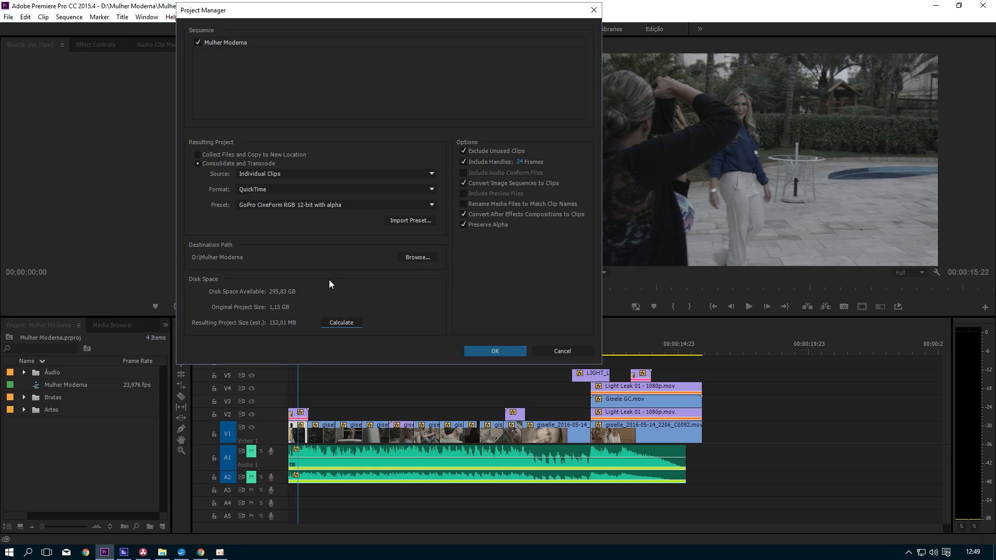
# Switch to File Explorer and locate the Mulher Moderna.prproj file among the media in the D:\Mulher Moderna folder
pyautogui.click(505, 354)
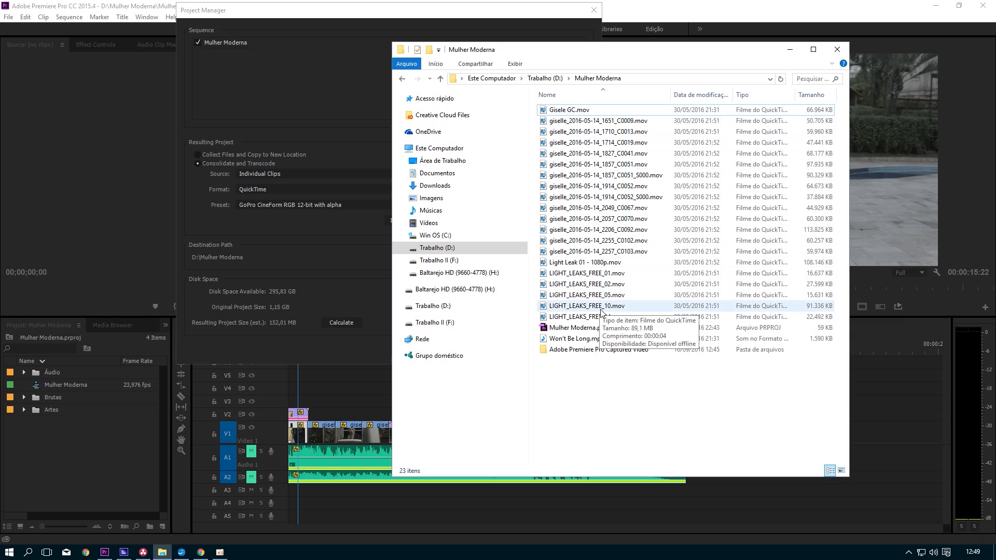
pyautogui.click(543, 333)
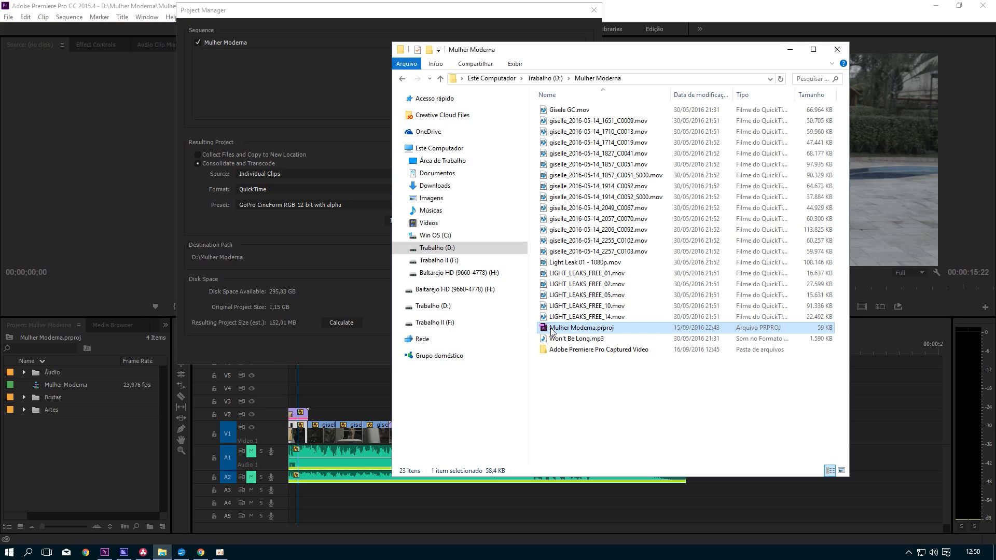
# Set the resulting project back to Collect Files and Copy to New Location in the Project Manager, and switch to File Explorer
pyautogui.click(208, 156)
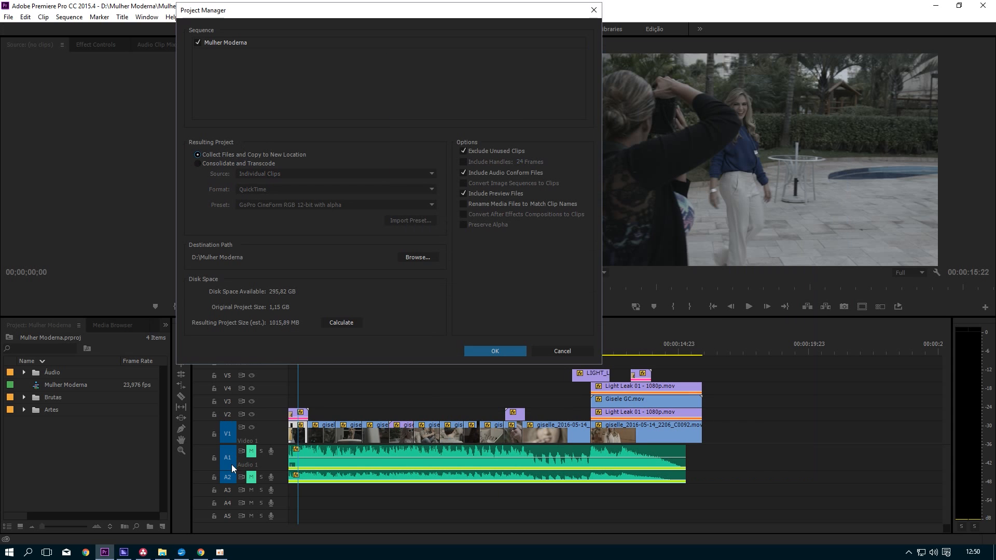
pyautogui.click(162, 553)
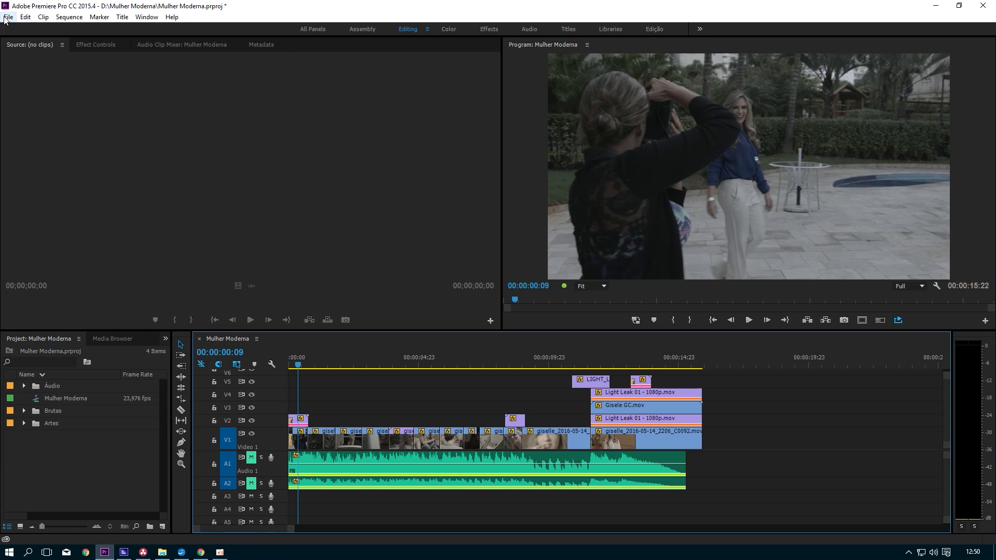
# Examine the EDL, AAF and Final Cut Pro XML interchange formats available for exporting the sequence
pyautogui.click(8, 17)
pyautogui.moveTo(156, 307)
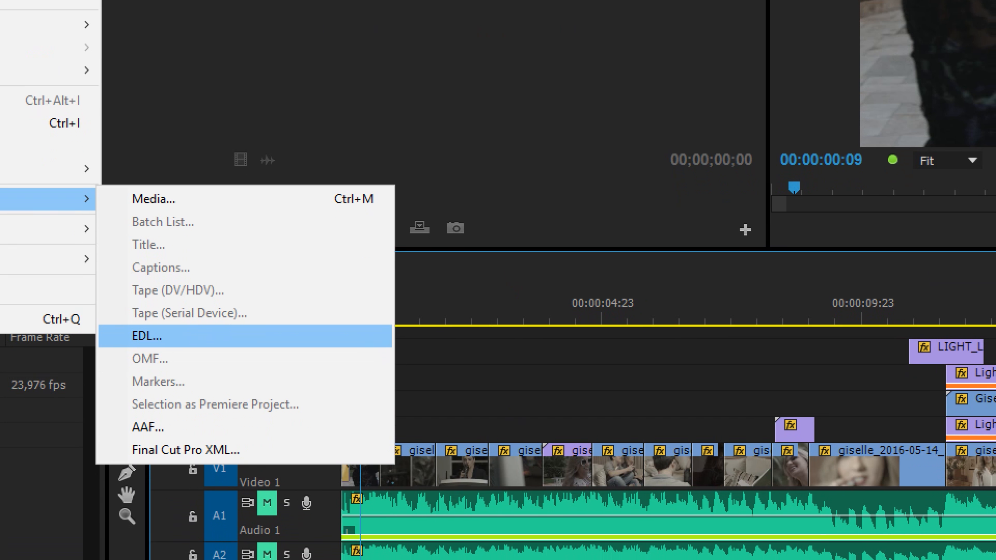
pyautogui.moveTo(210, 463); pyautogui.dragTo(258, 458)
pyautogui.moveTo(127, 440); pyautogui.dragTo(179, 434)
pyautogui.moveTo(126, 350)
pyautogui.mouseDown()
pyautogui.moveTo(176, 326)
pyautogui.moveTo(176, 338)
pyautogui.moveTo(174, 326)
pyautogui.moveTo(179, 336)
pyautogui.moveTo(150, 323)
pyautogui.mouseUp()
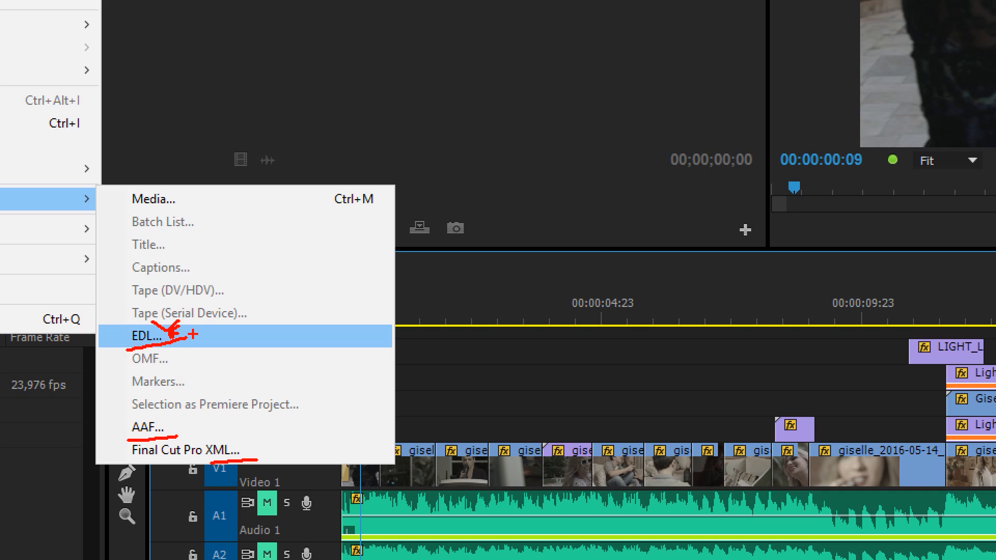
pyautogui.moveTo(573, 445)
pyautogui.mouseDown()
pyautogui.moveTo(658, 389)
pyautogui.moveTo(664, 405)
pyautogui.moveTo(674, 389)
pyautogui.mouseUp()
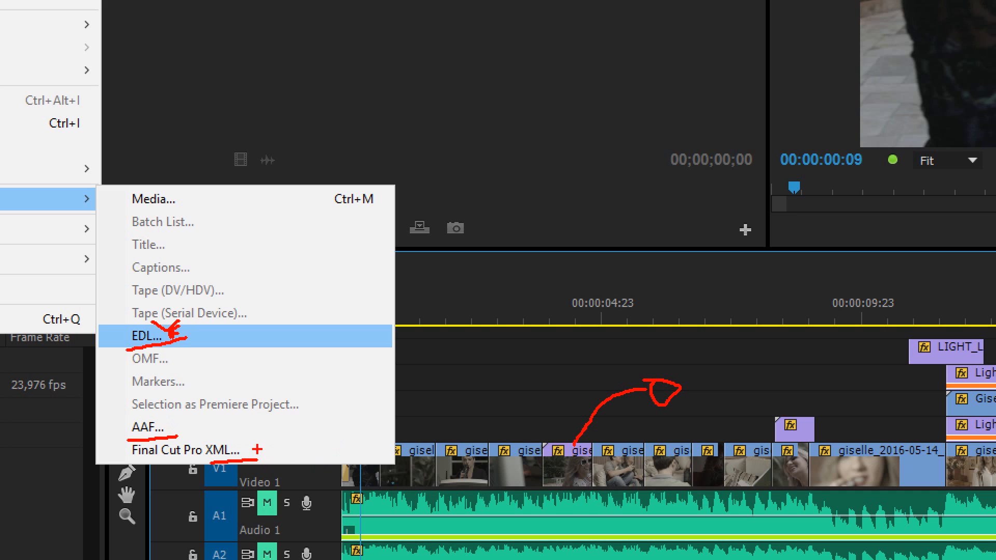
pyautogui.moveTo(262, 447); pyautogui.dragTo(295, 437)
pyautogui.press('Escape')
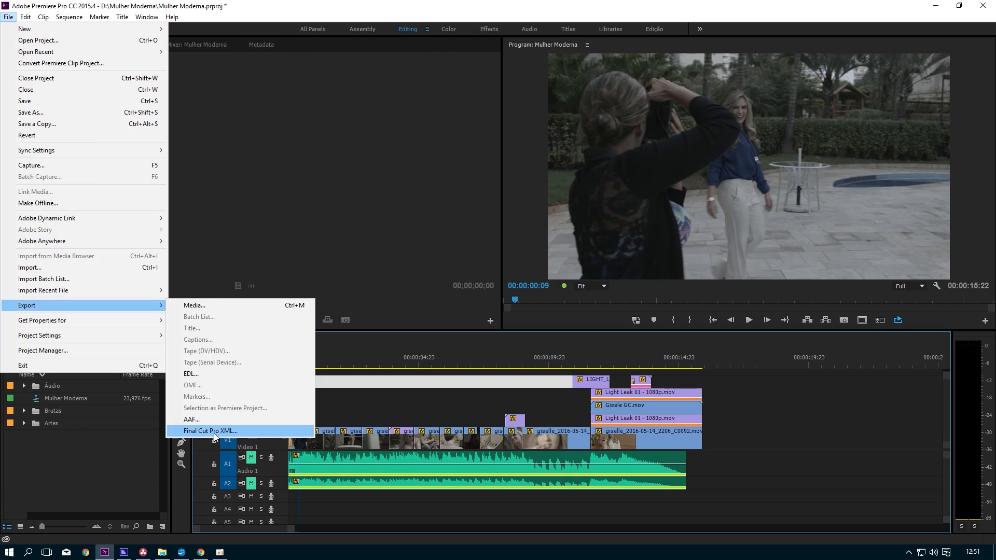
# Export the sequence as Final Cut Pro XML, saving Mulher Moderna.xml in a new desktop folder named Edit decision Lists
pyautogui.click(225, 432)
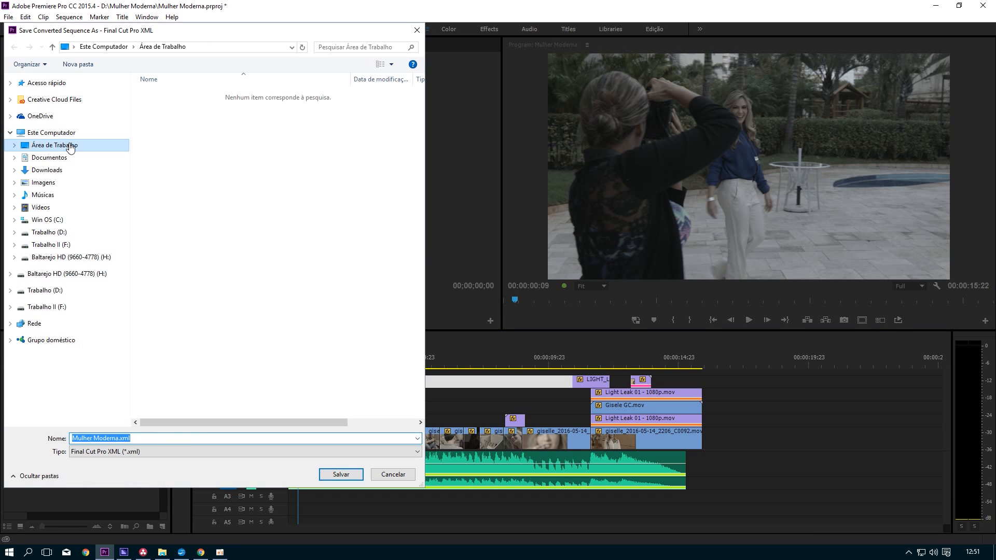
pyautogui.click(73, 148)
pyautogui.click(86, 70)
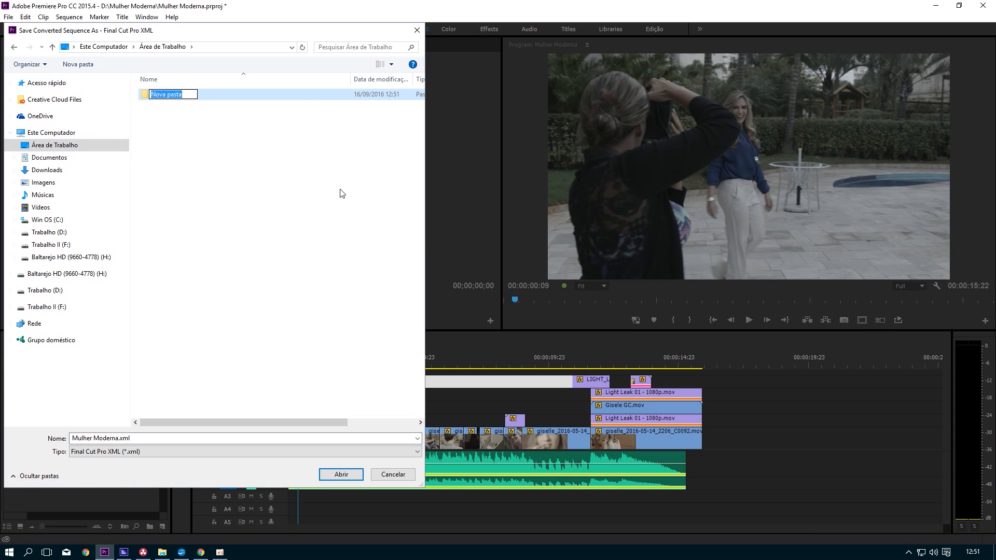
pyautogui.write('Edit decision Lists')
pyautogui.press('Return')
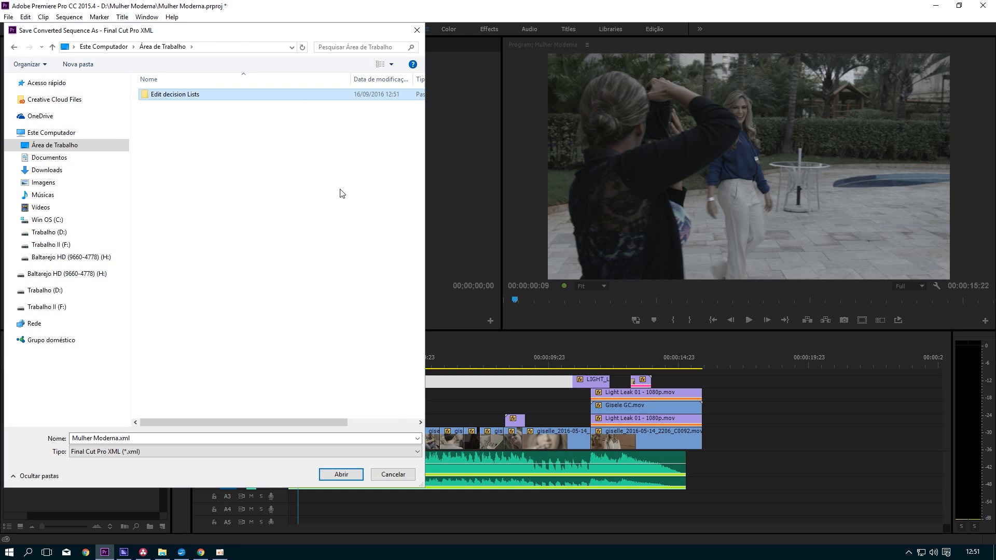
pyautogui.press('Return')
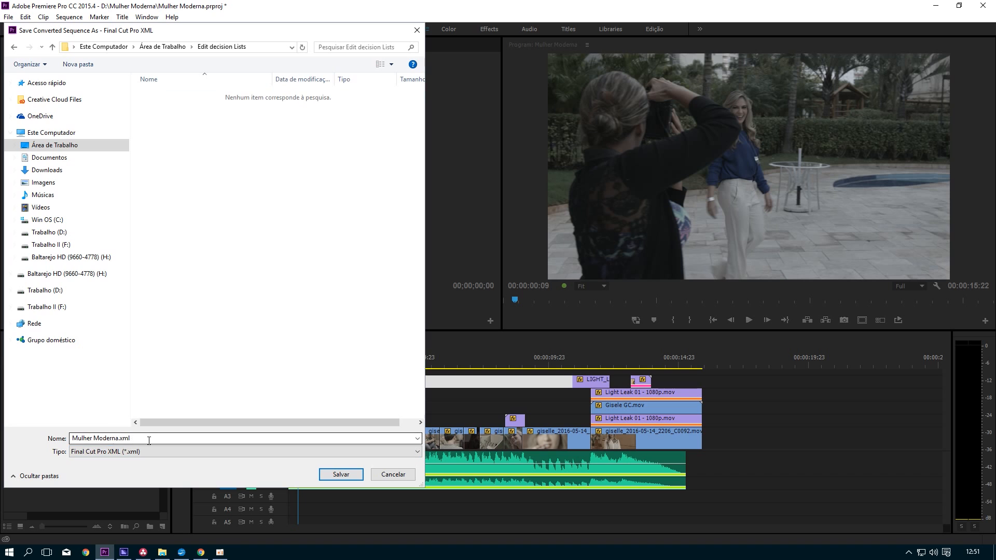
pyautogui.click(353, 476)
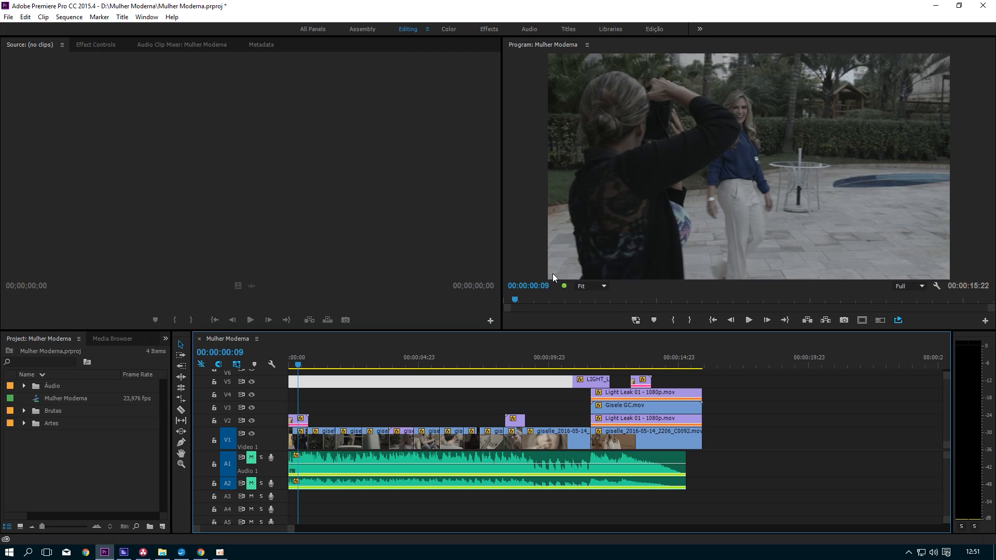
pyautogui.click(503, 382)
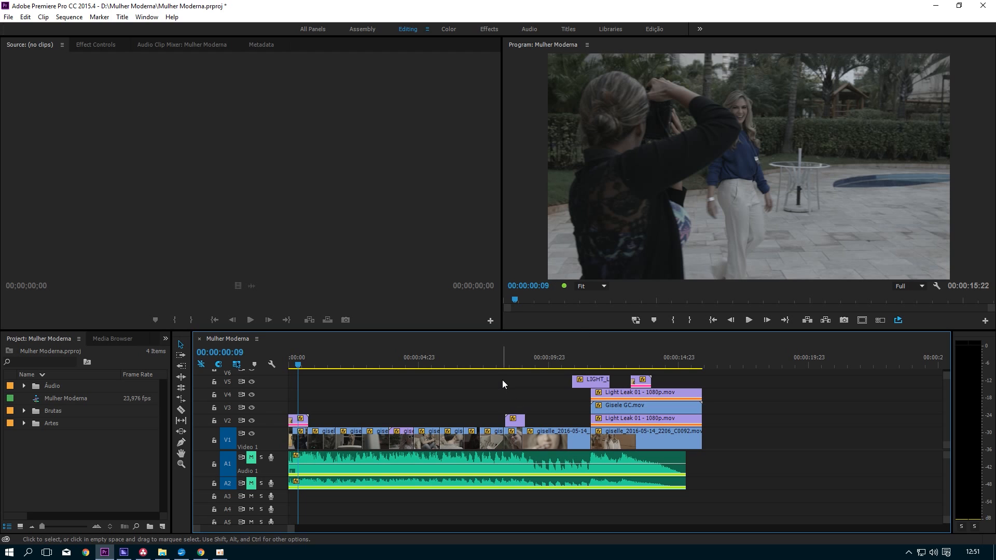
pyautogui.moveTo(291, 390); pyautogui.dragTo(736, 468)
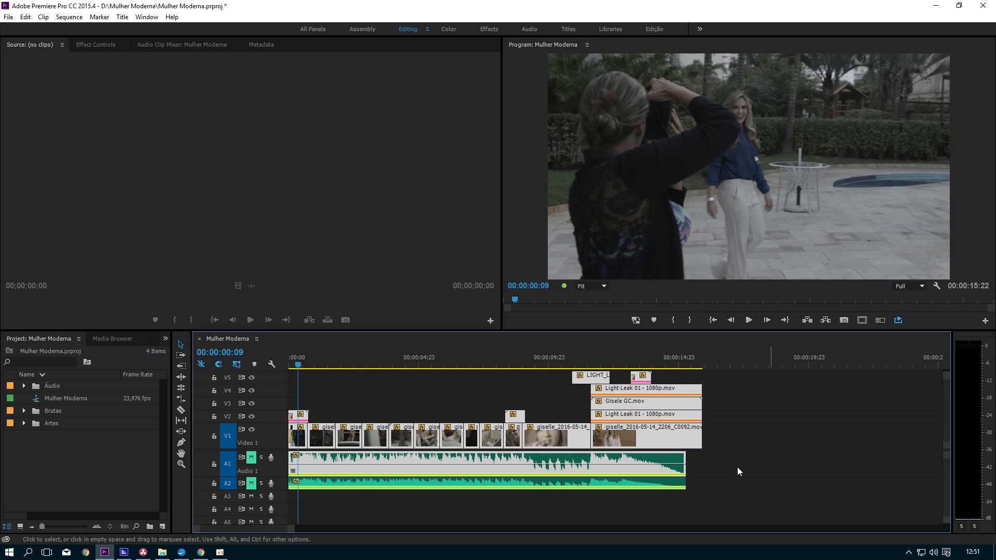
pyautogui.click(438, 394)
pyautogui.click(394, 388)
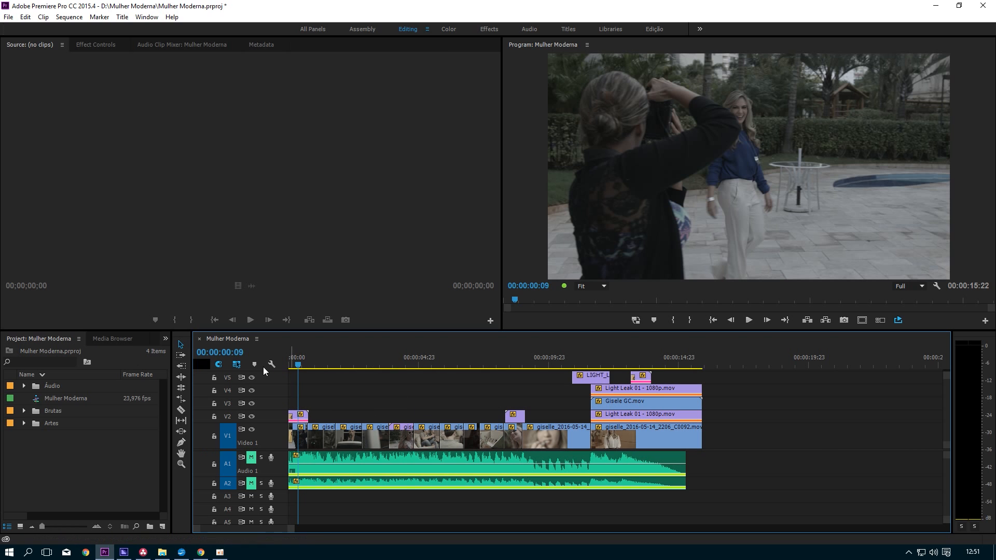
# Find the Impact Push video transition and apply it to the V1 cut at about 00:00:04:16
pyautogui.click(166, 338)
pyautogui.click(182, 406)
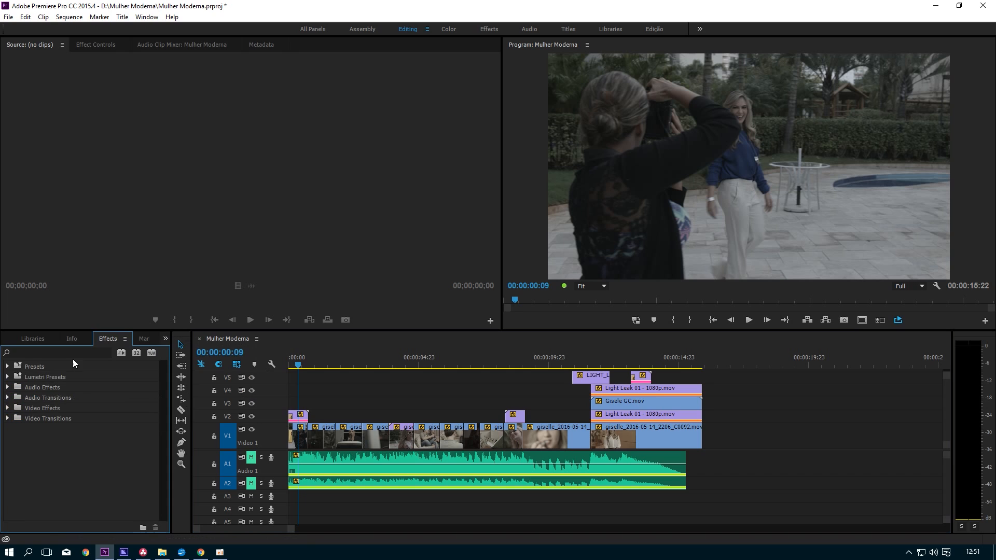
pyautogui.click(61, 352)
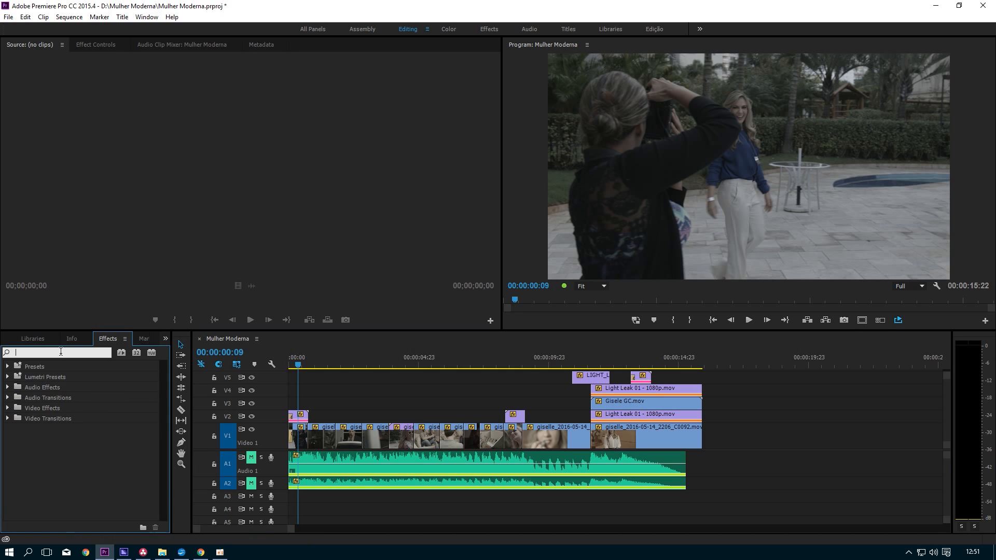
pyautogui.write('push')
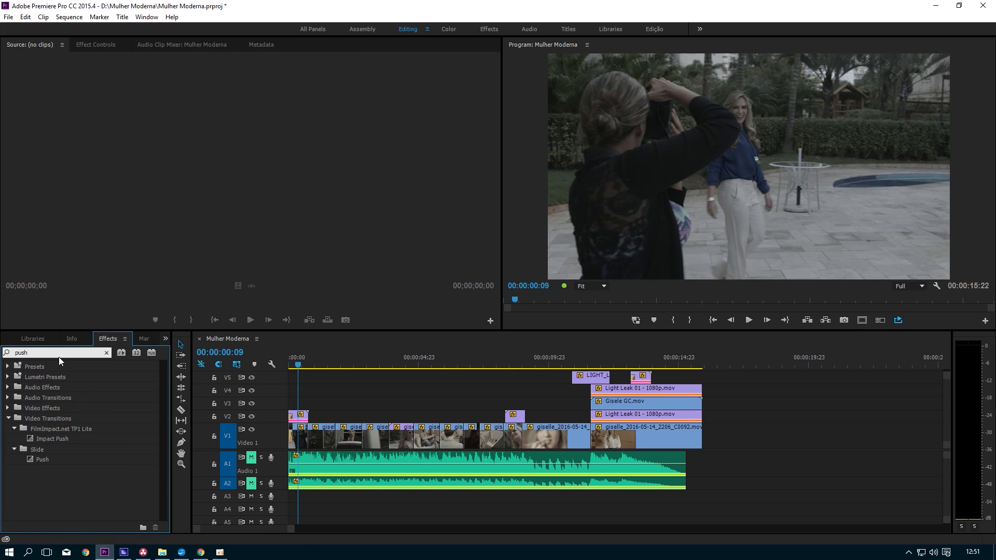
pyautogui.click(57, 440)
pyautogui.moveTo(31, 443); pyautogui.dragTo(413, 439)
# Apply a Gaussian Blur with Blurriness 29,0 to the V1 clip following the Impact Push transition
pyautogui.click(47, 352)
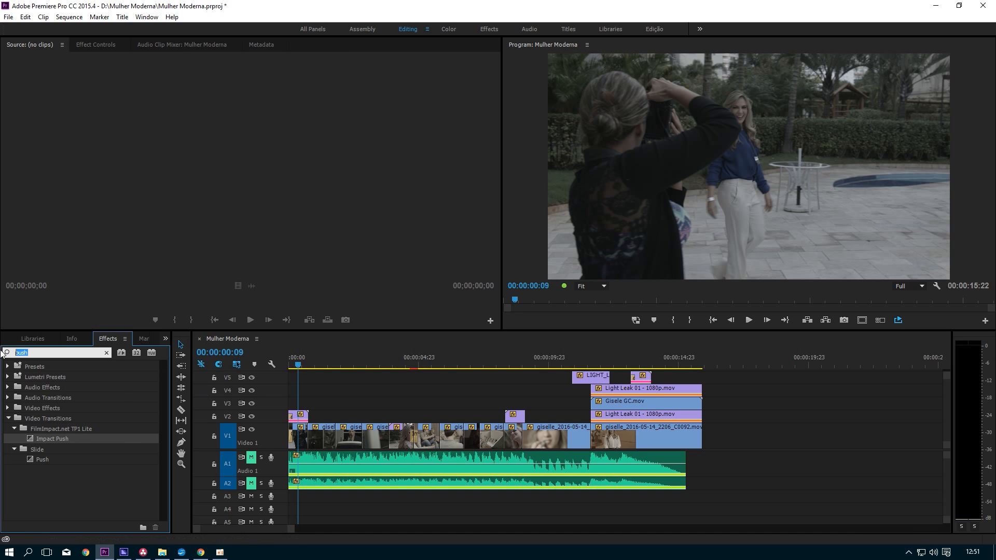
pyautogui.write('blur')
pyautogui.scroll(-3, 79, 487)
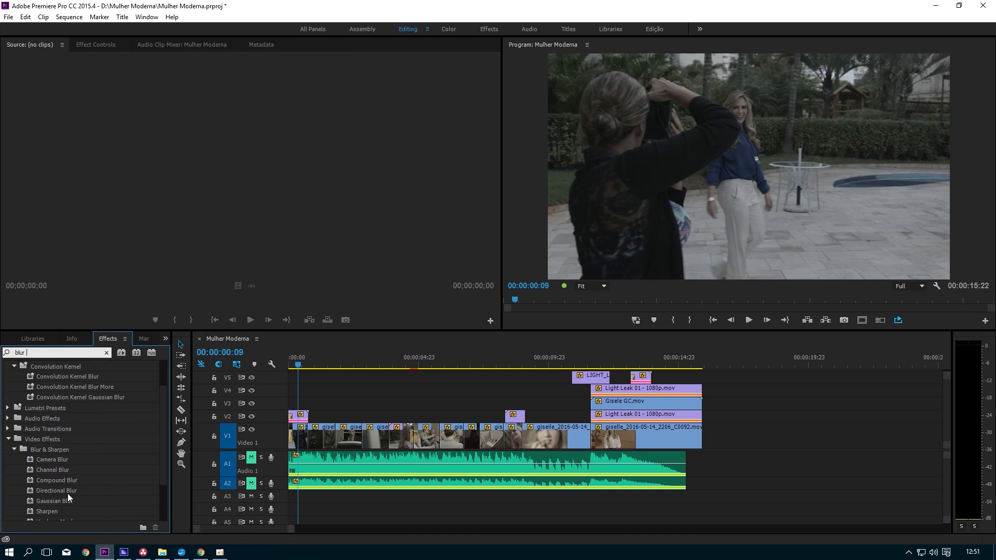
pyautogui.click(57, 499)
pyautogui.click(96, 45)
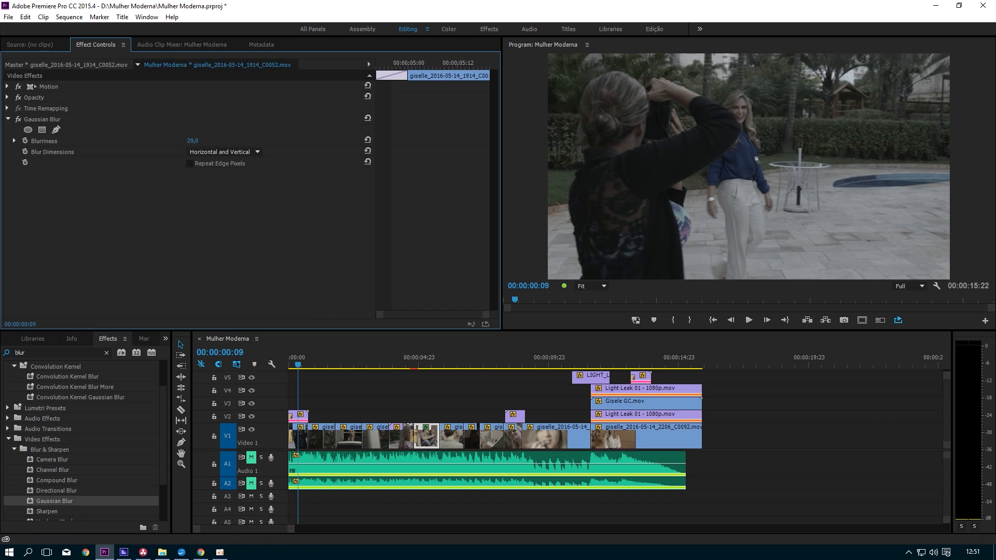
pyautogui.click(421, 399)
# Export the modified sequence as a Final Cut Pro XML named teste on the desktop and dismiss the translation report notice
pyautogui.click(8, 16)
pyautogui.moveTo(95, 306)
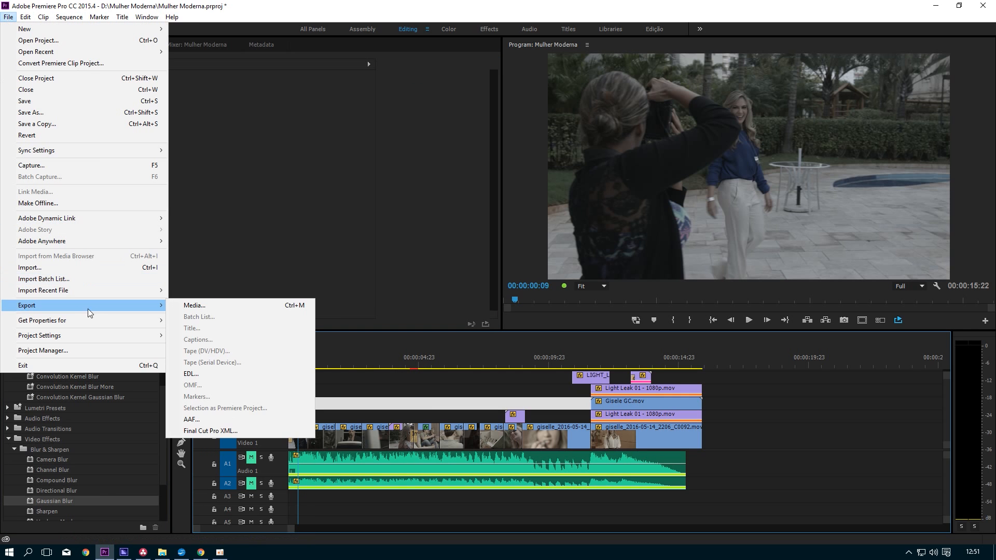
pyautogui.click(218, 432)
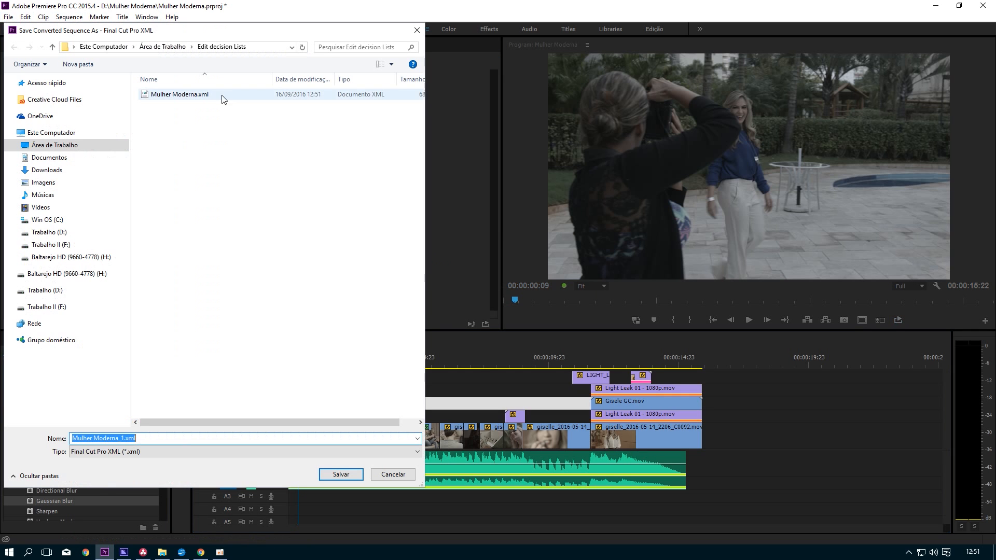
pyautogui.click(49, 146)
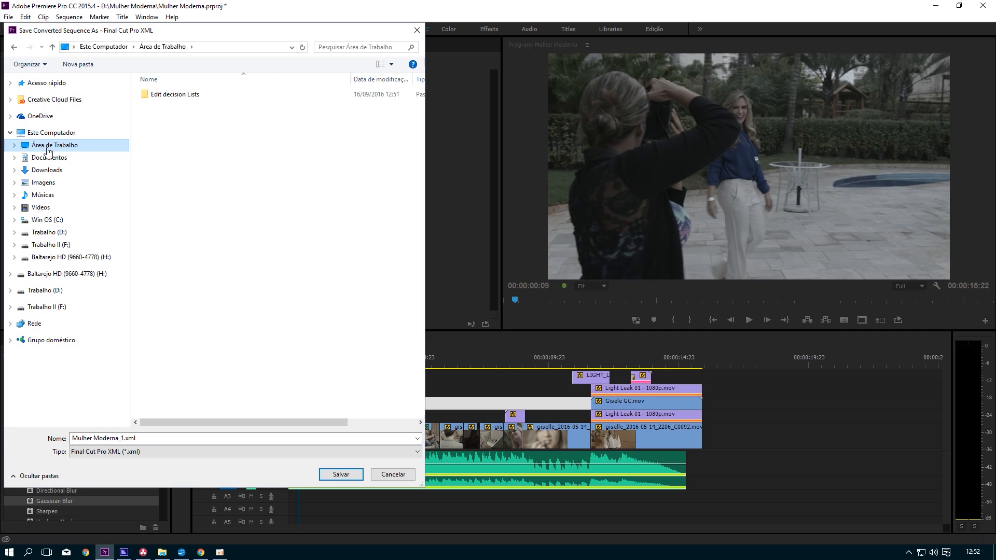
pyautogui.write('teste')
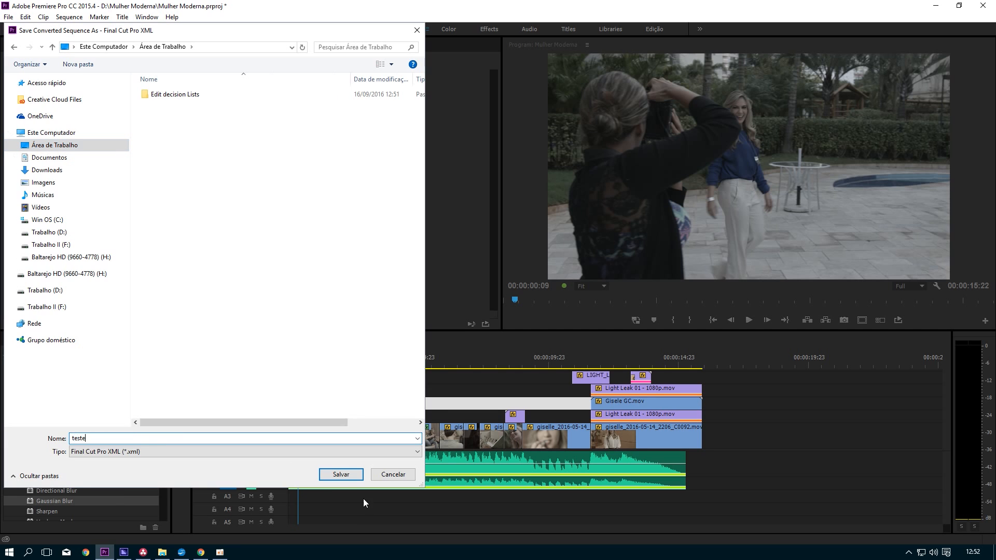
pyautogui.click(340, 475)
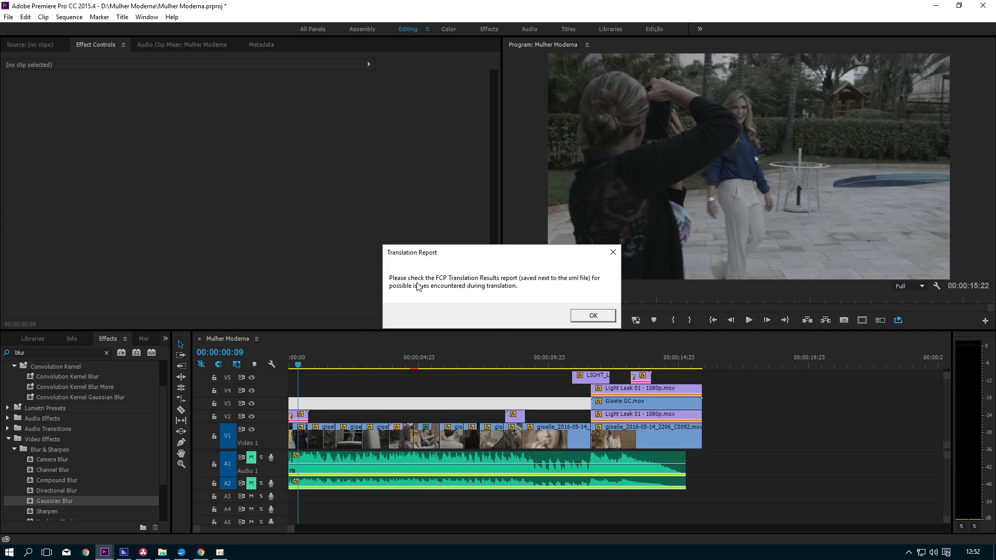
pyautogui.click(592, 317)
pyautogui.hotkey('alt', 'Tab')
pyautogui.click(264, 128)
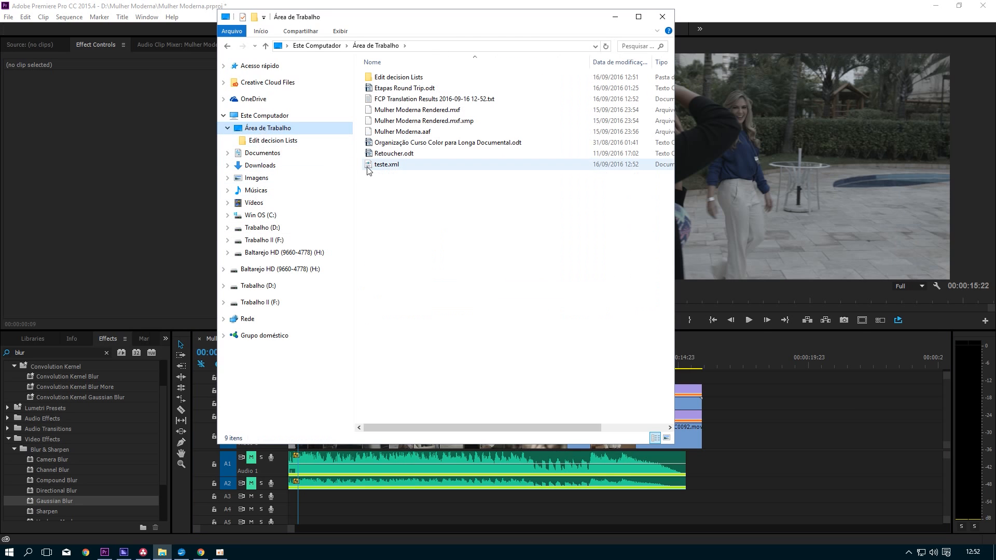
pyautogui.click(369, 165)
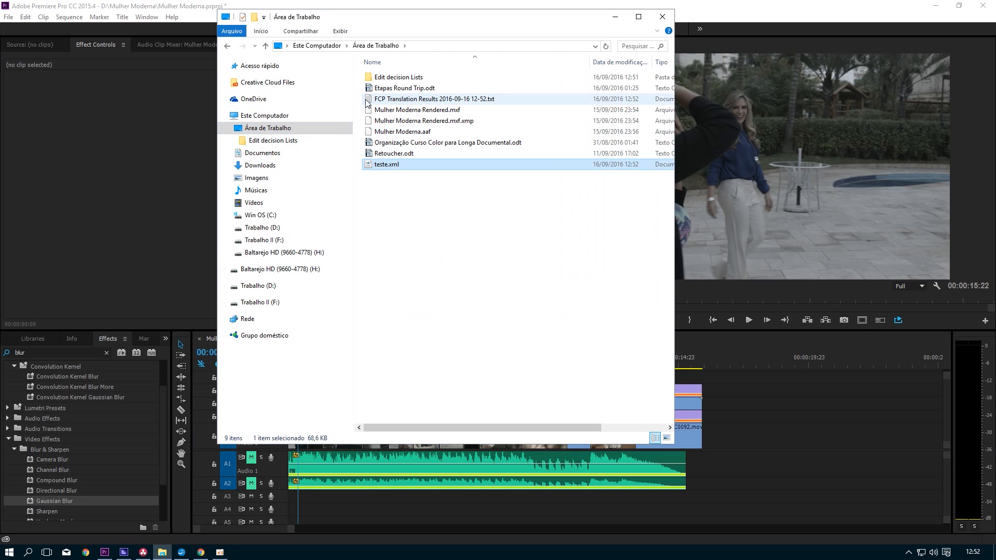
pyautogui.click(366, 102)
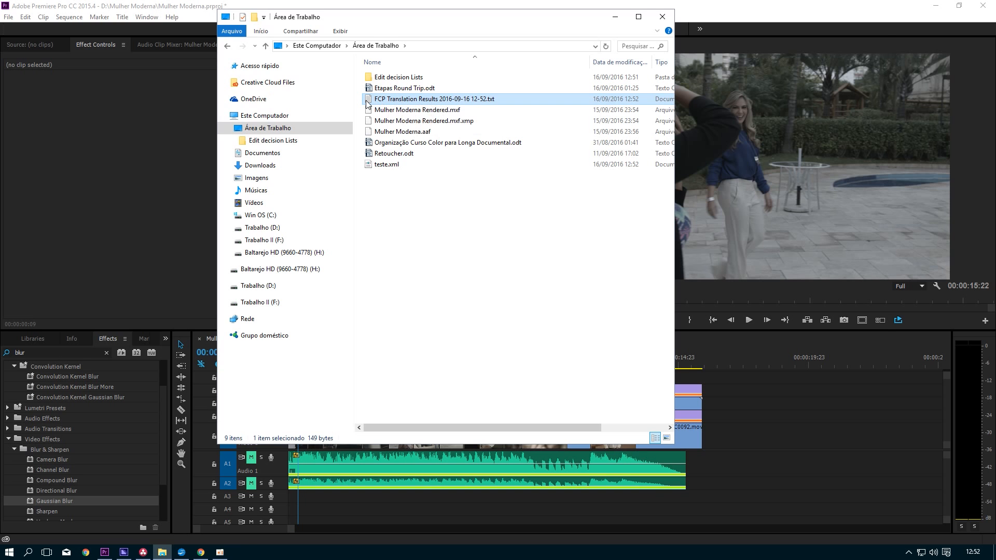
pyautogui.doubleClick(366, 101)
pyautogui.moveTo(938, 16); pyautogui.dragTo(995, 38)
pyautogui.click(638, 17)
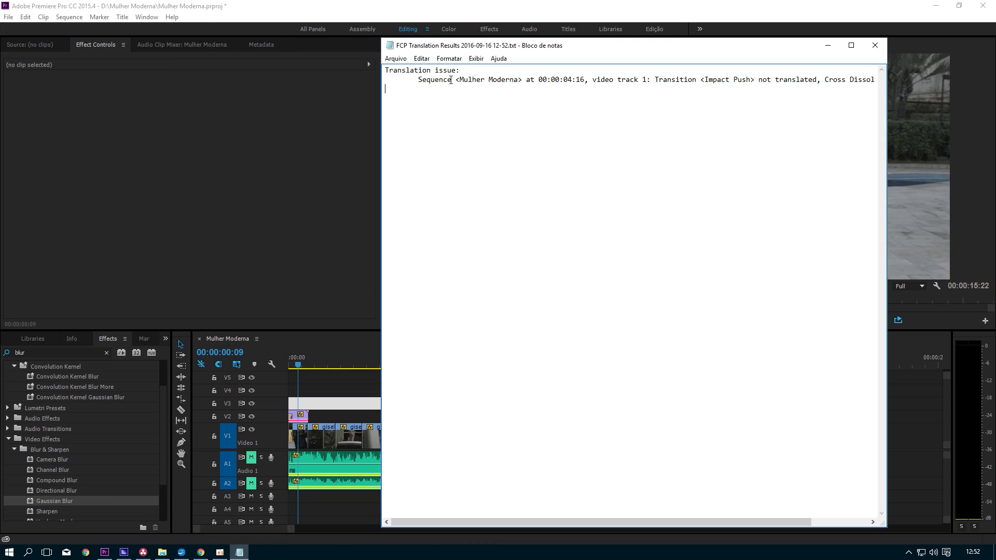
# Widen the report window, read which transition has a translation issue and what replaces it, and close the report
pyautogui.moveTo(564, 80); pyautogui.dragTo(573, 80)
pyautogui.moveTo(383, 136); pyautogui.dragTo(236, 137)
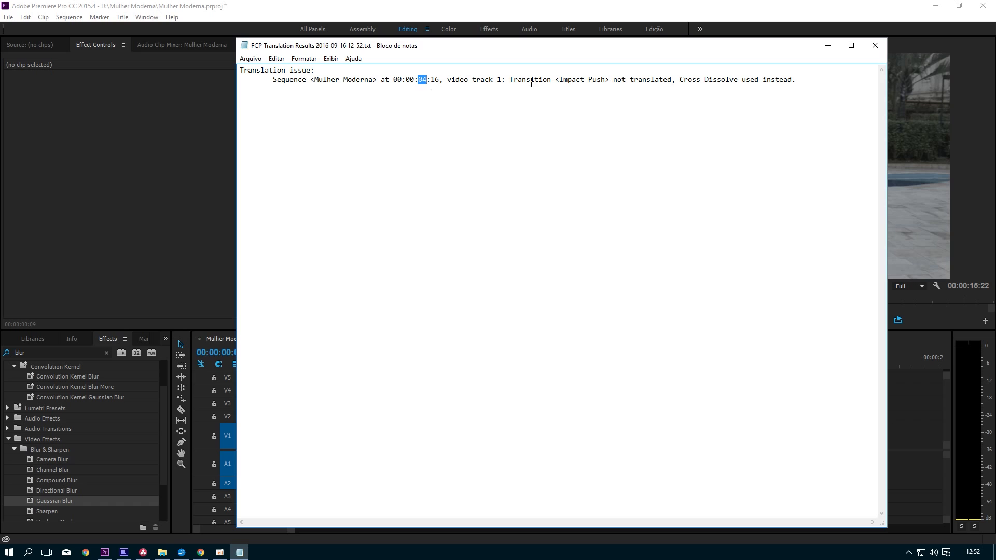
pyautogui.moveTo(510, 80); pyautogui.dragTo(661, 82)
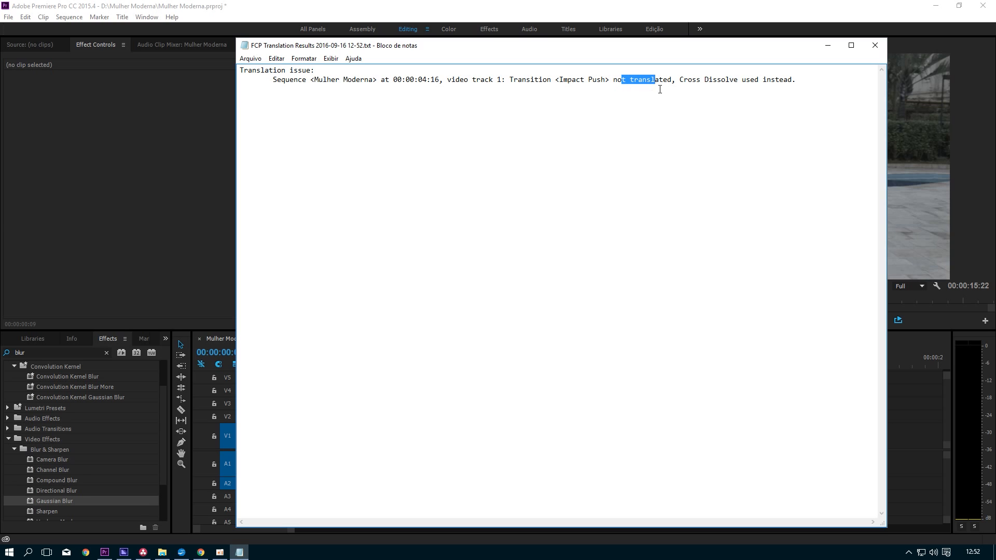
pyautogui.moveTo(678, 82); pyautogui.dragTo(777, 86)
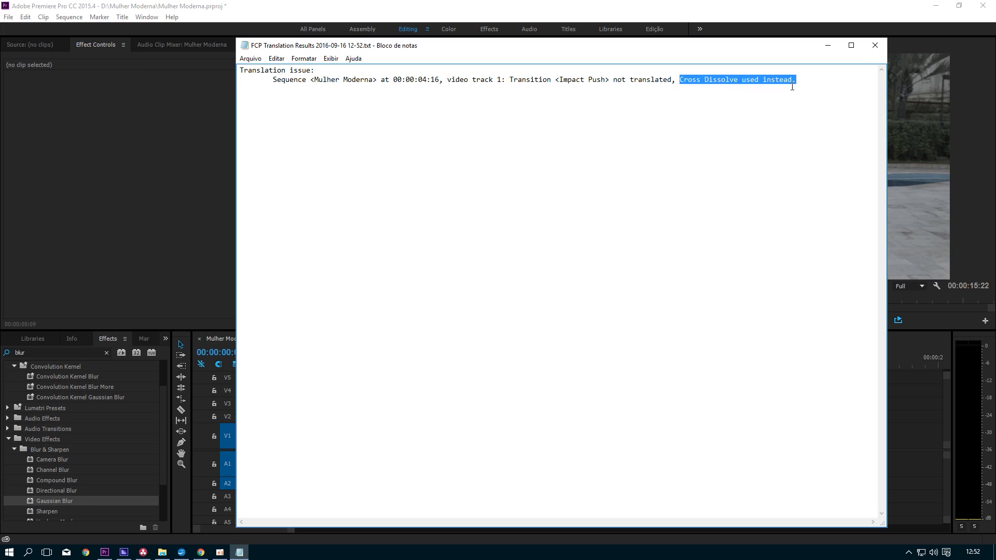
pyautogui.moveTo(799, 81); pyautogui.dragTo(188, 60)
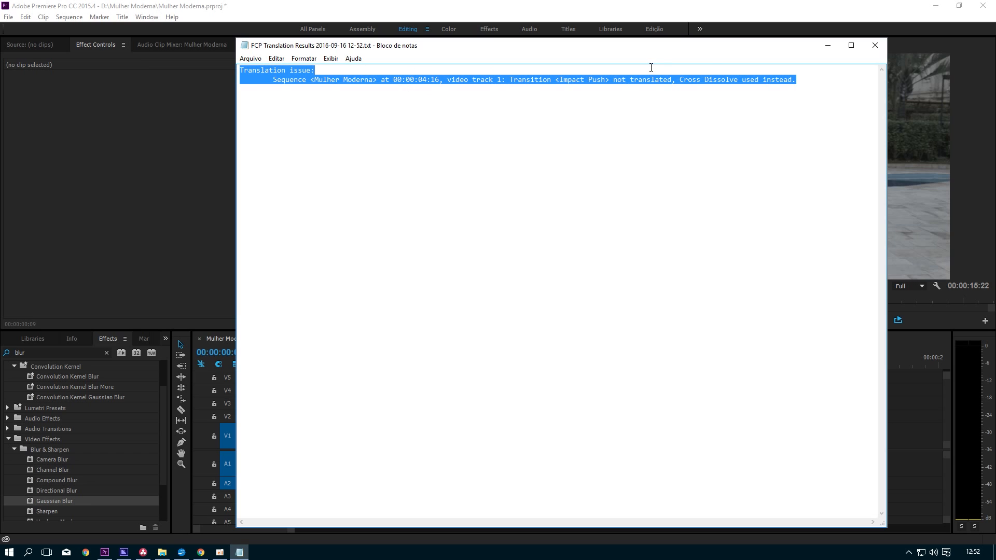
pyautogui.click(555, 87)
pyautogui.moveTo(605, 81)
pyautogui.mouseDown()
pyautogui.moveTo(577, 81)
pyautogui.moveTo(590, 81)
pyautogui.mouseUp()
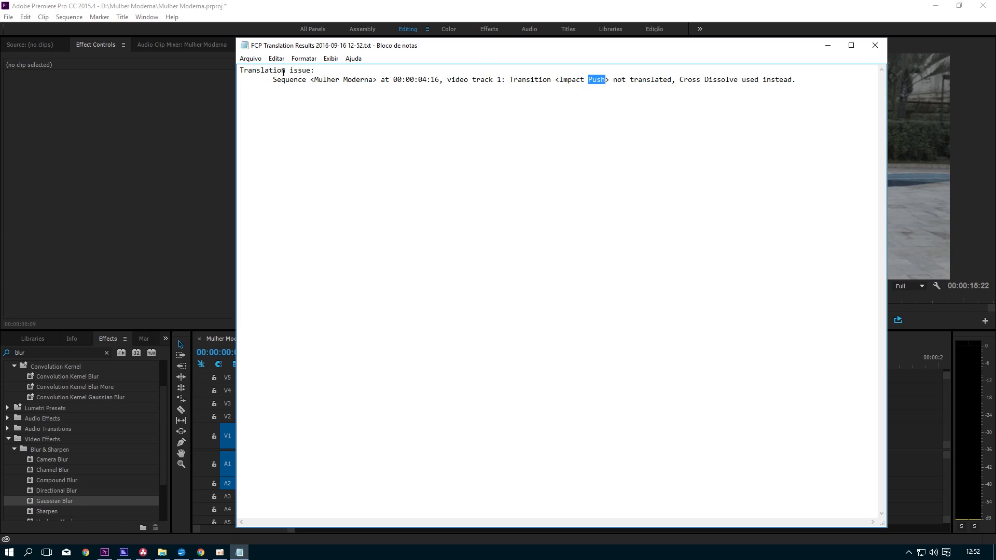
pyautogui.moveTo(238, 70); pyautogui.dragTo(820, 77)
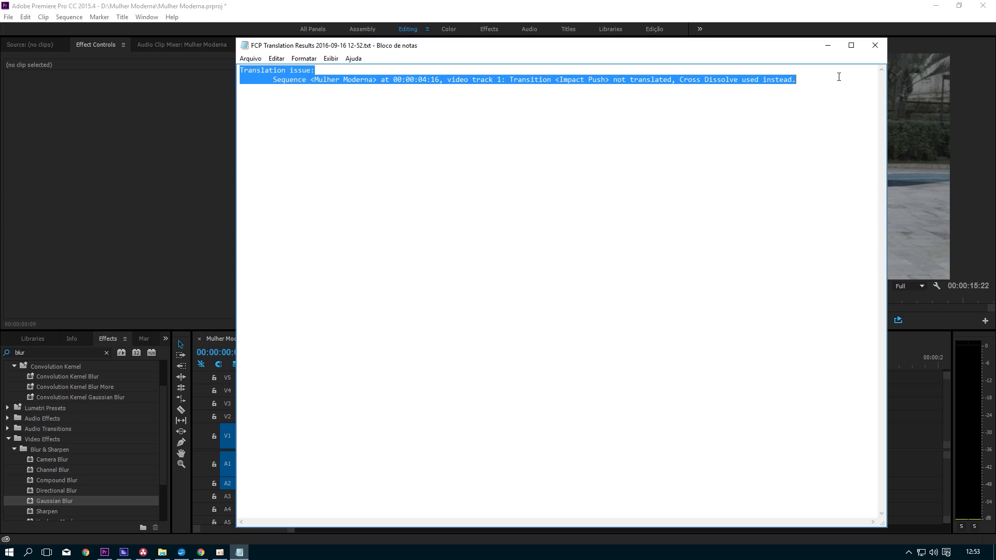
pyautogui.click(878, 49)
# Delete the Impact Push transition on V1 and remove the Gaussian Blur effect from the clip following it
pyautogui.moveTo(494, 400); pyautogui.dragTo(412, 436)
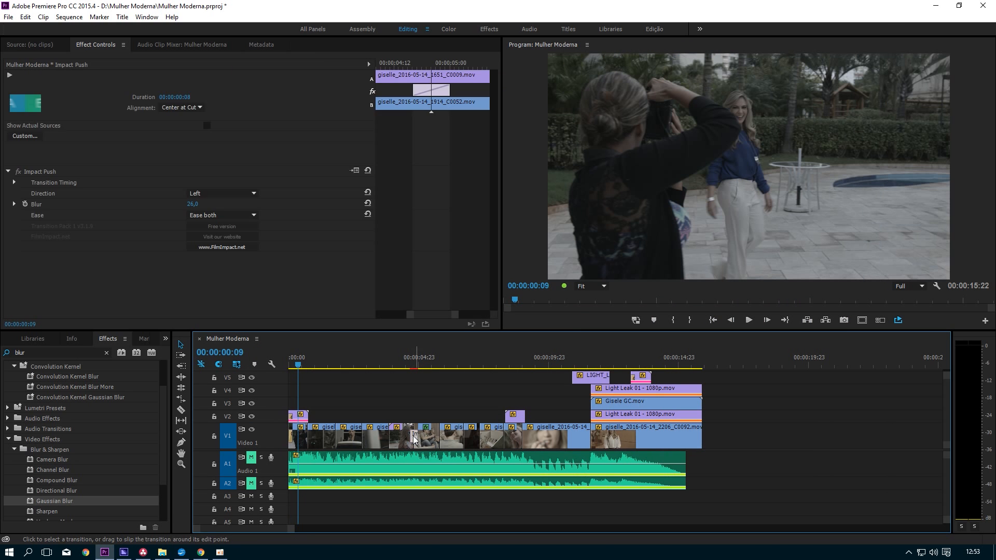
pyautogui.click(42, 119)
pyautogui.press('Delete')
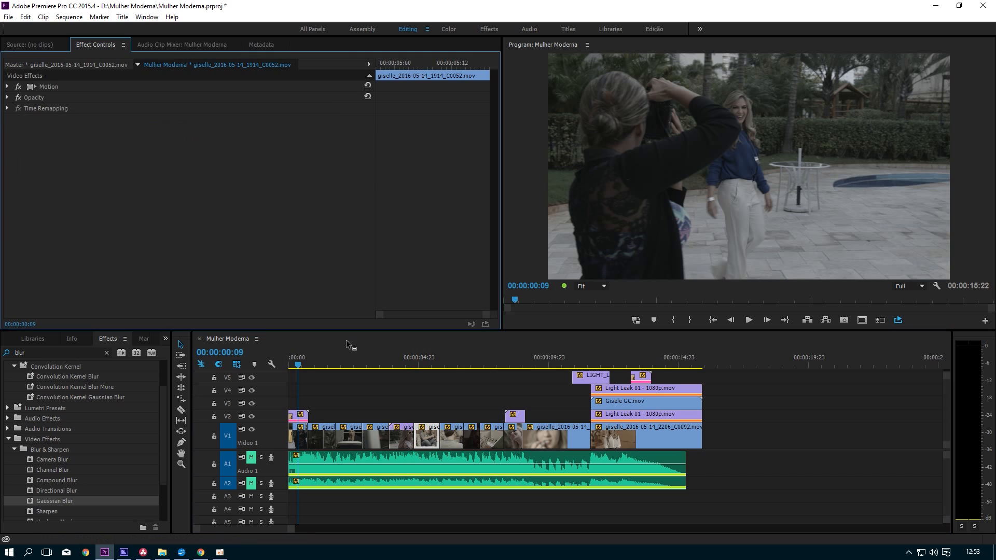
pyautogui.click(444, 397)
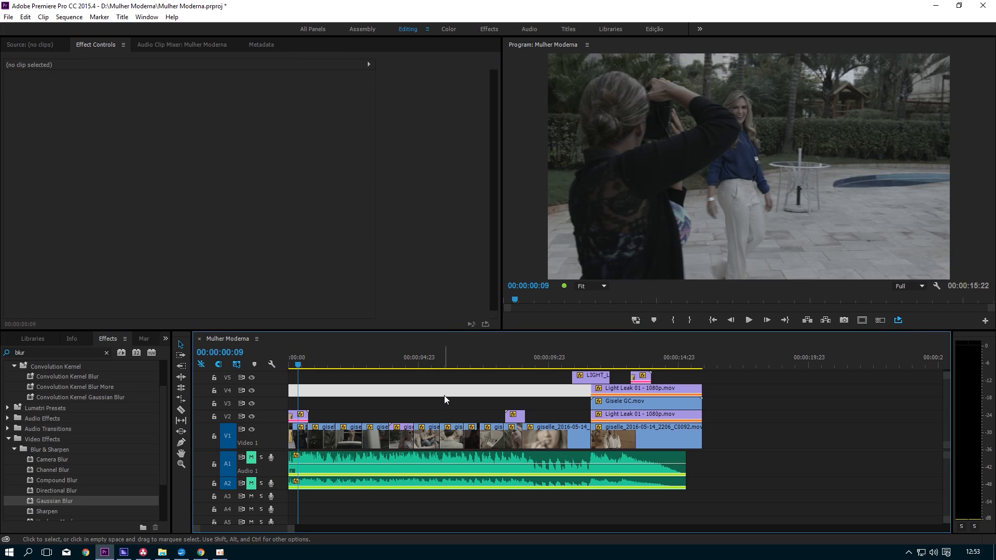
pyautogui.click(444, 397)
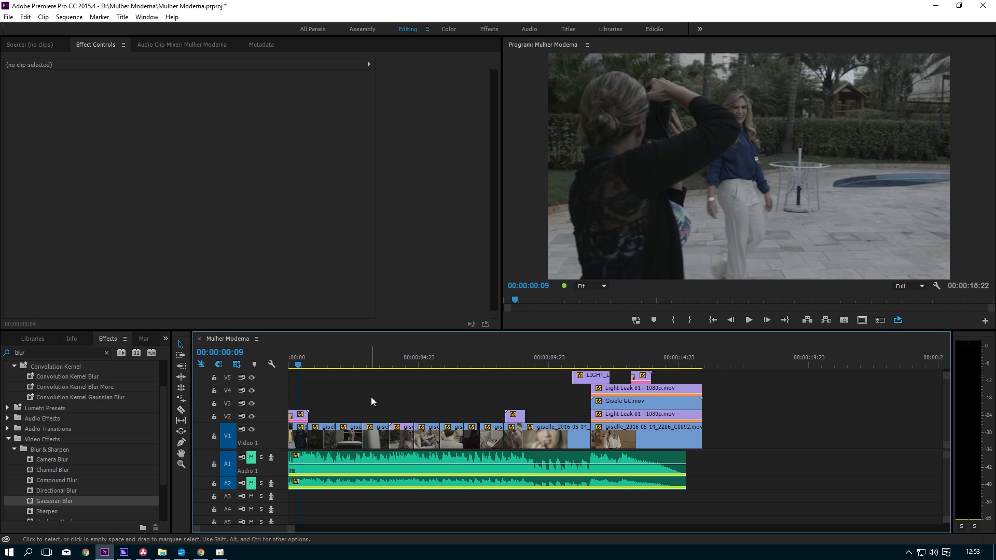
pyautogui.moveTo(729, 421); pyautogui.dragTo(299, 377)
pyautogui.click(749, 444)
pyautogui.moveTo(749, 444); pyautogui.dragTo(291, 440)
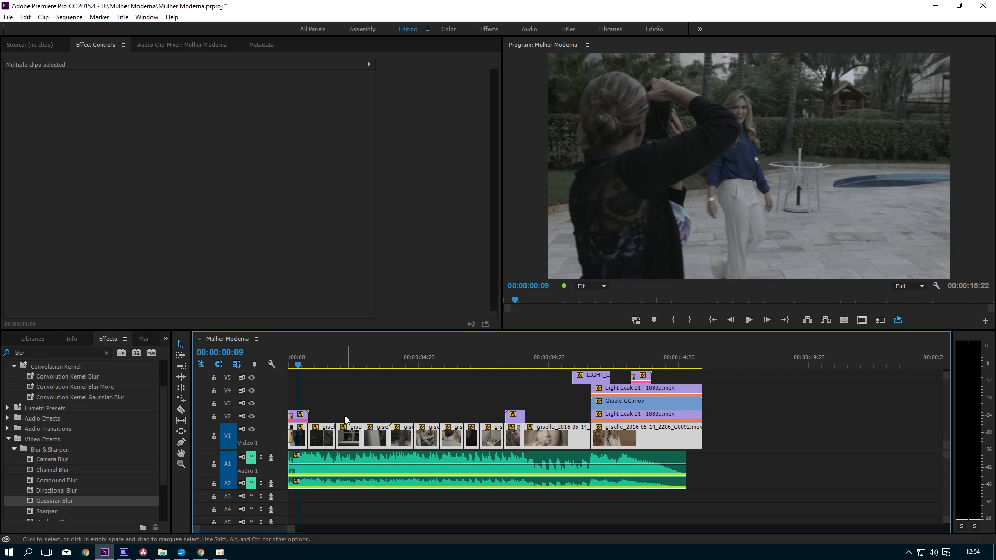
pyautogui.moveTo(757, 432); pyautogui.dragTo(278, 444)
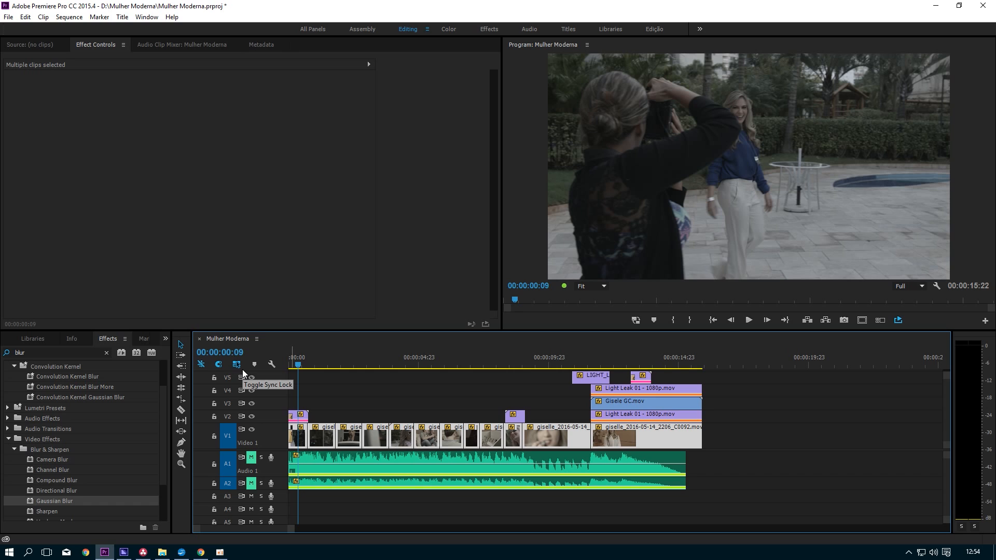
pyautogui.click(401, 386)
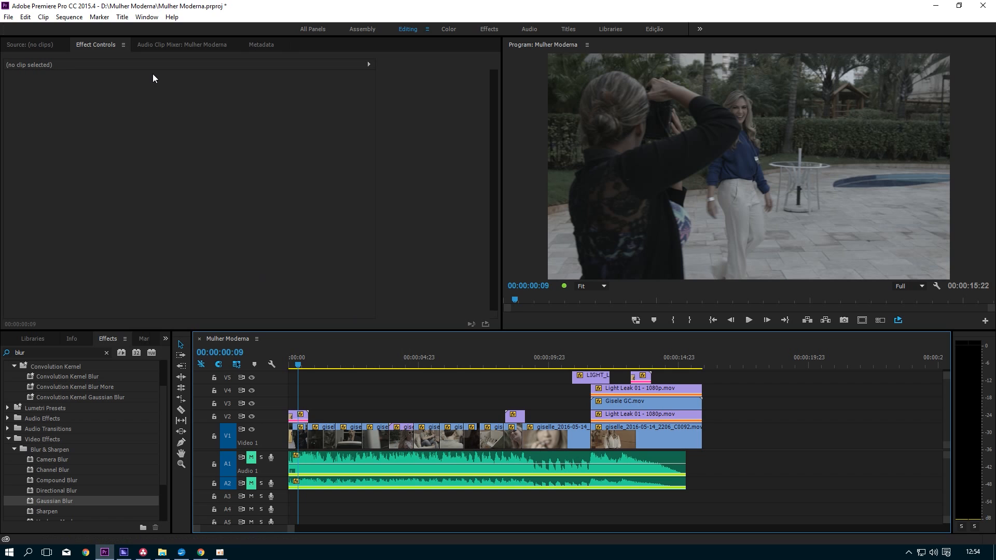
pyautogui.click(351, 394)
pyautogui.click(337, 396)
# Export the sequence as a CMX3600 EDL named Mulher Moderna into the desktop's Edit decision Lists folder
pyautogui.click(9, 18)
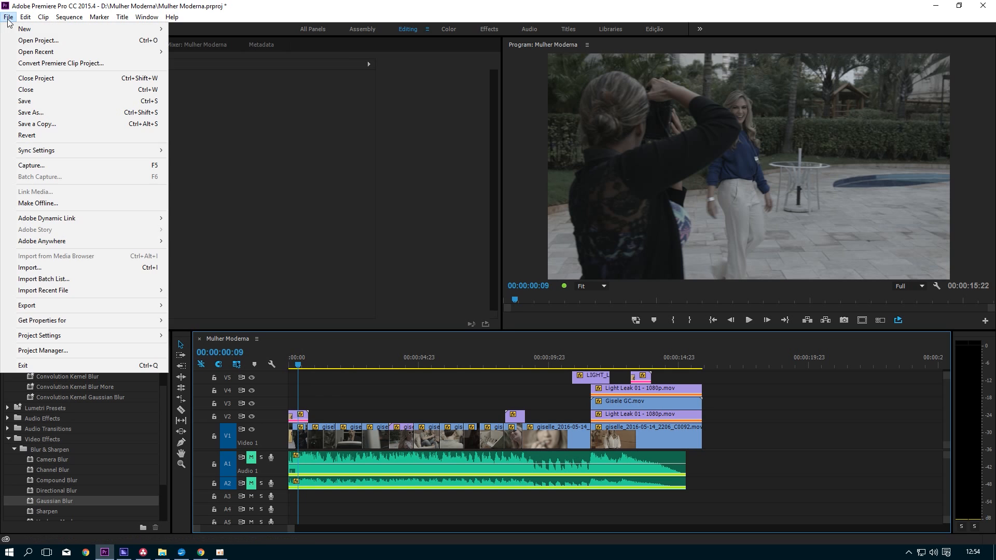
pyautogui.moveTo(129, 309)
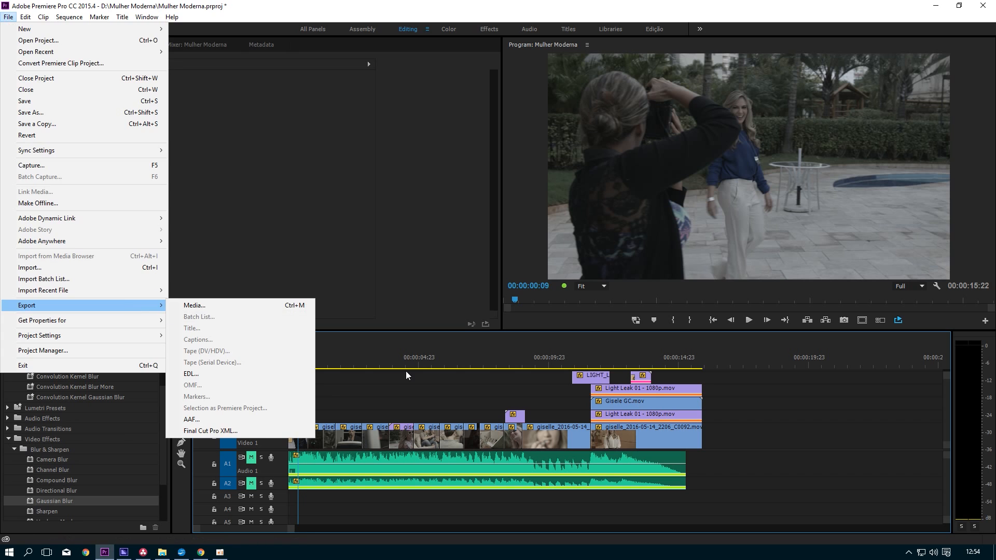
pyautogui.click(29, 151)
pyautogui.click(9, 17)
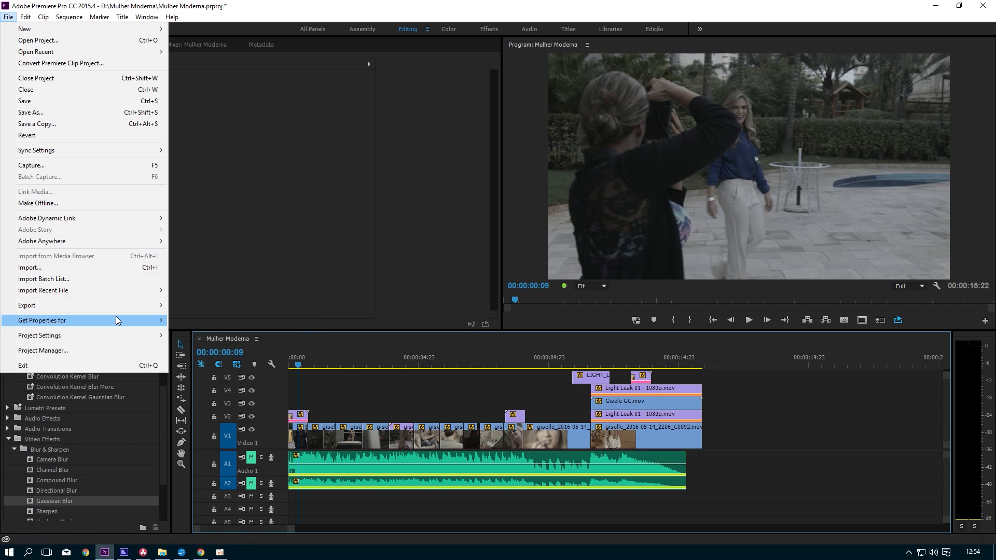
pyautogui.moveTo(118, 306)
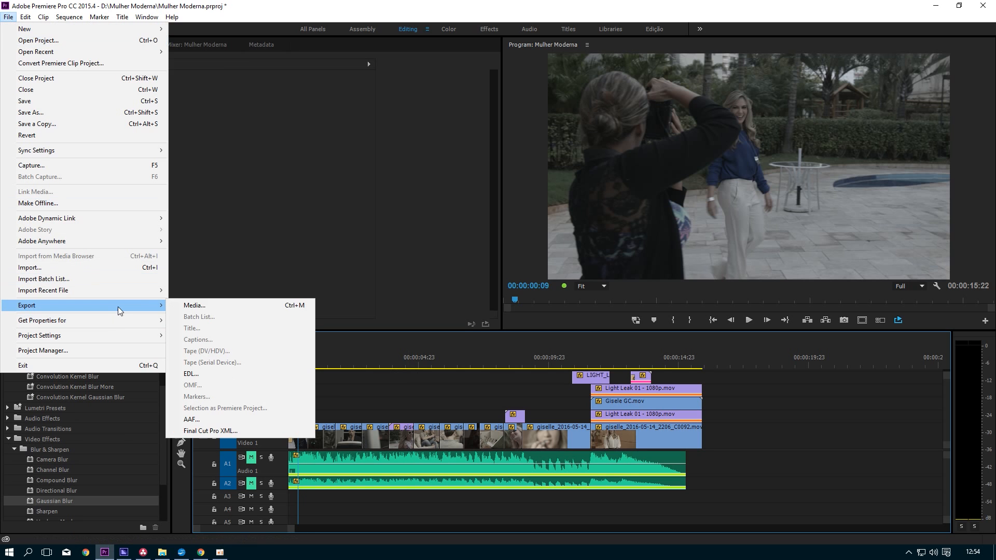
pyautogui.click(210, 375)
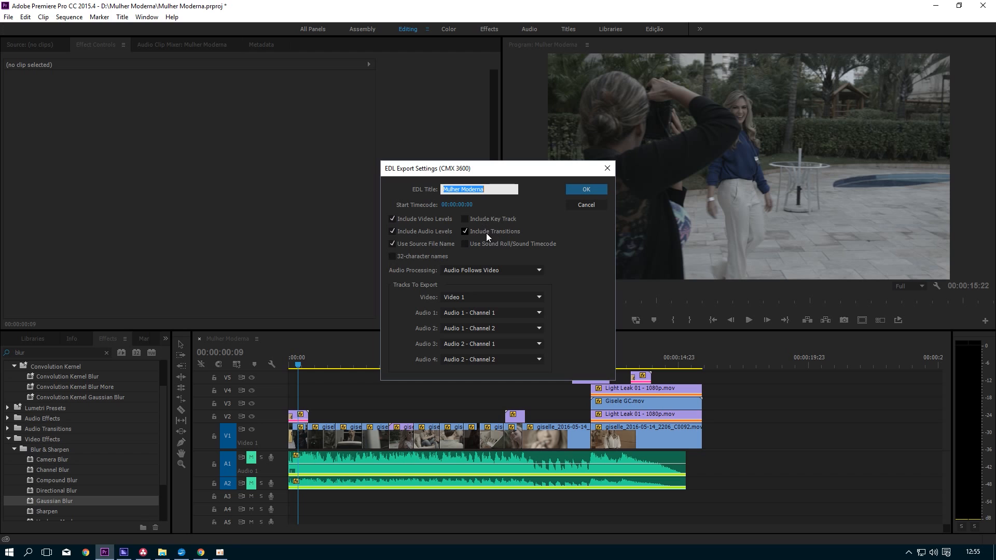
pyautogui.click(484, 217)
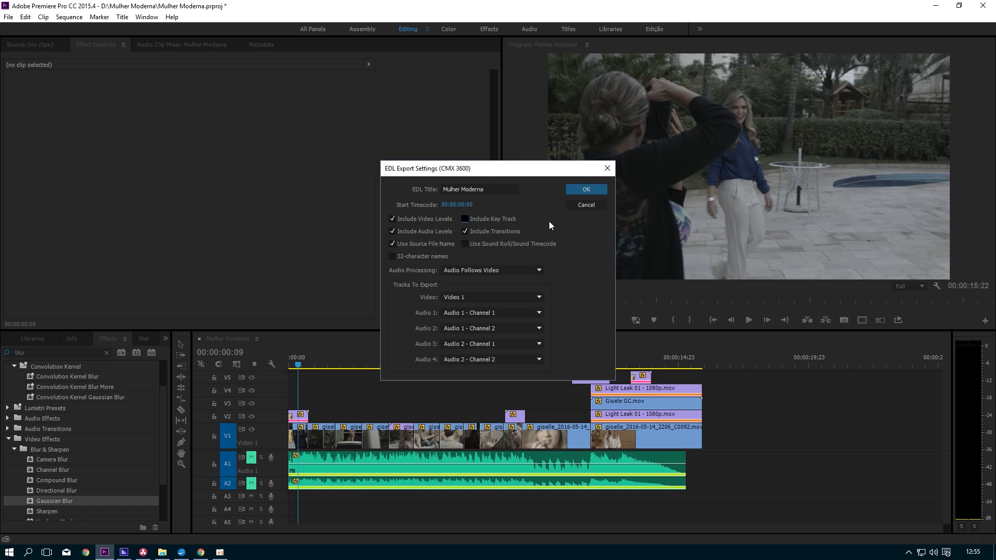
pyautogui.click(595, 189)
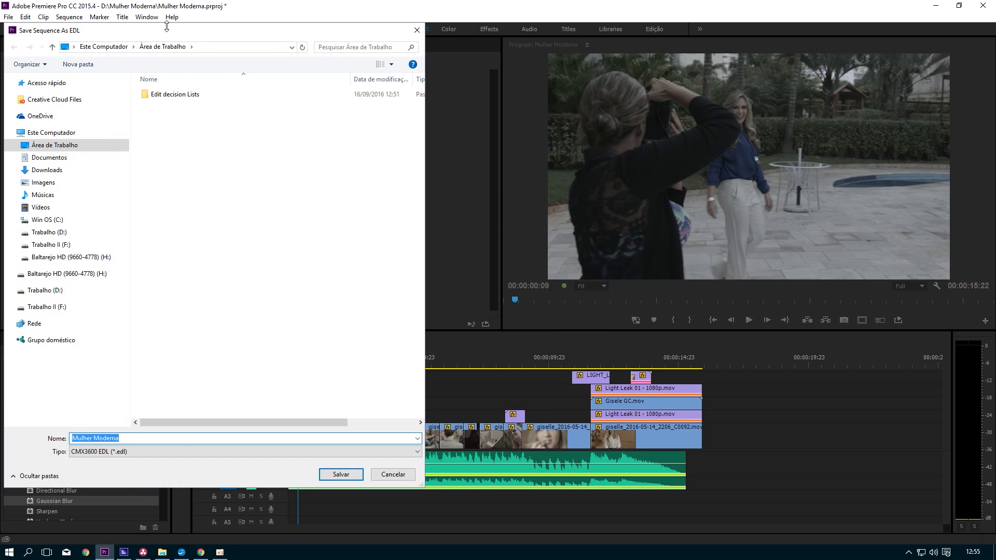
pyautogui.doubleClick(167, 98)
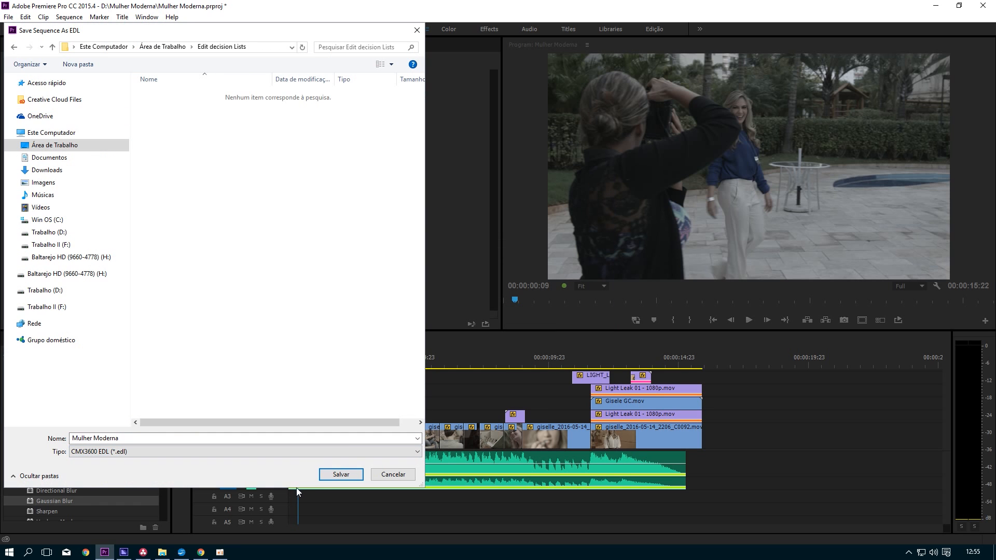
pyautogui.click(341, 475)
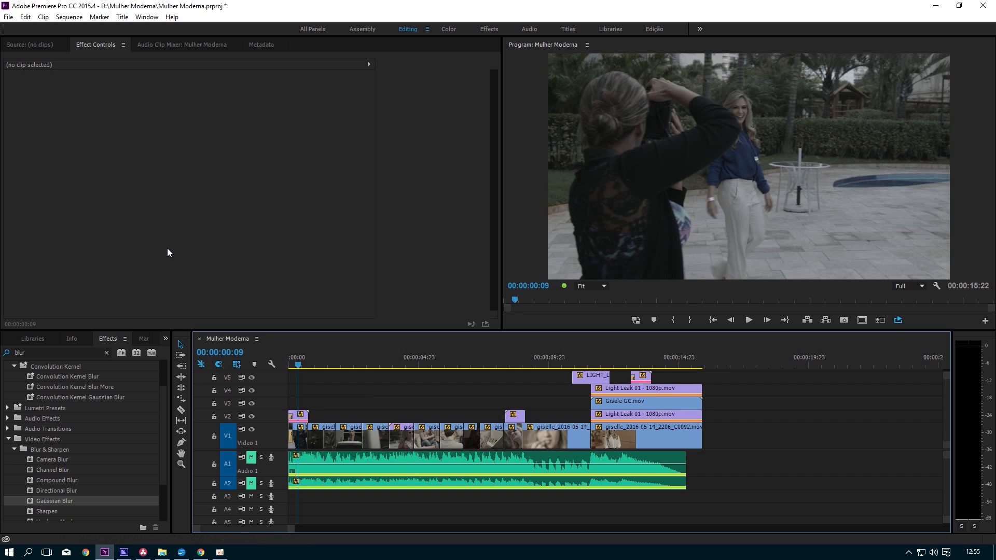
# Export the sequence as Mulher Moderna.aaf into the Edit decision Lists folder, without a video mixdown or mono breakout
pyautogui.click(8, 19)
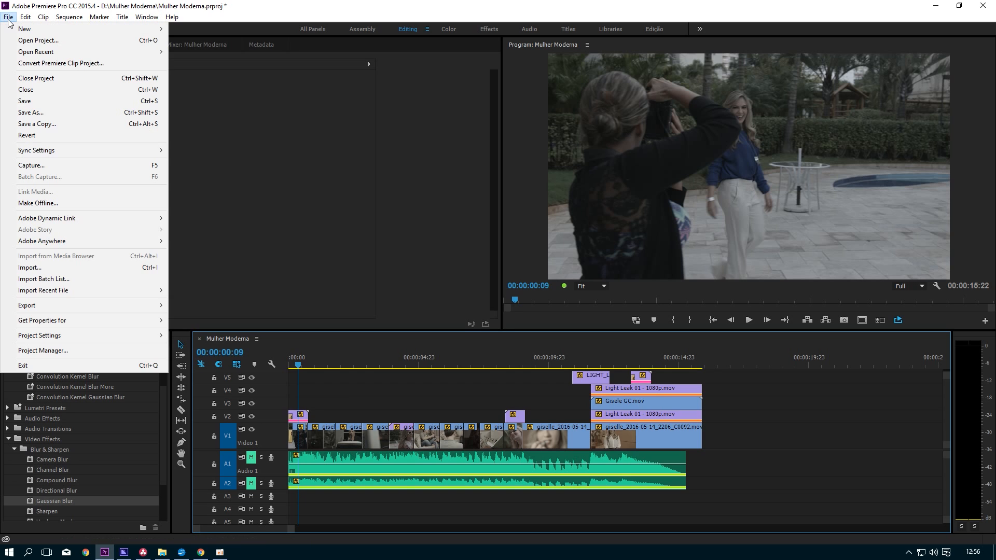
pyautogui.moveTo(104, 306)
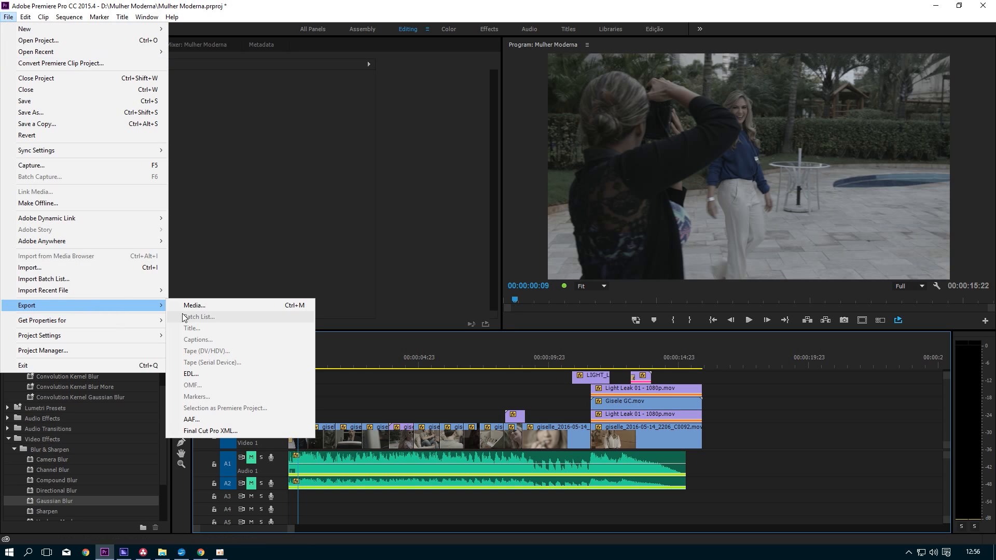
pyautogui.click(216, 420)
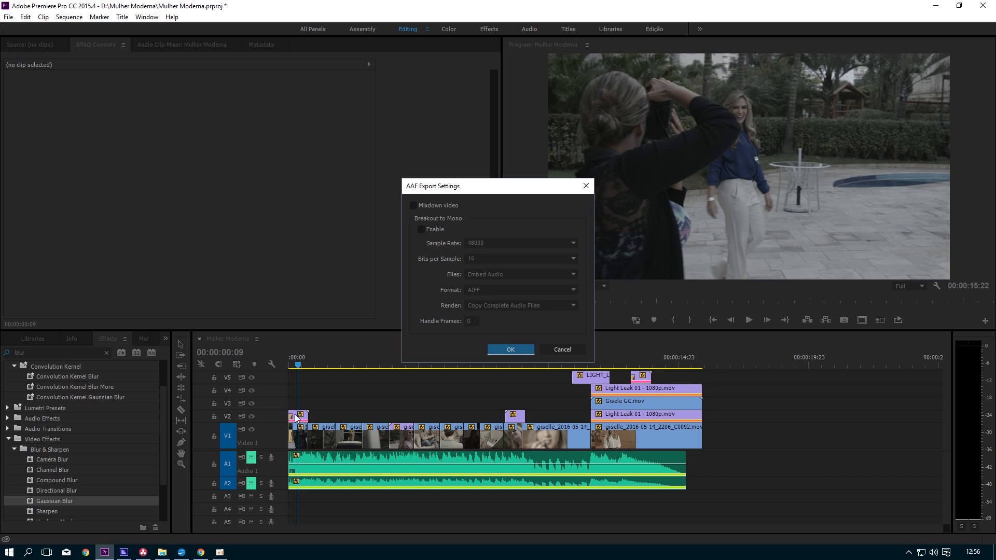
pyautogui.click(351, 441)
pyautogui.click(511, 350)
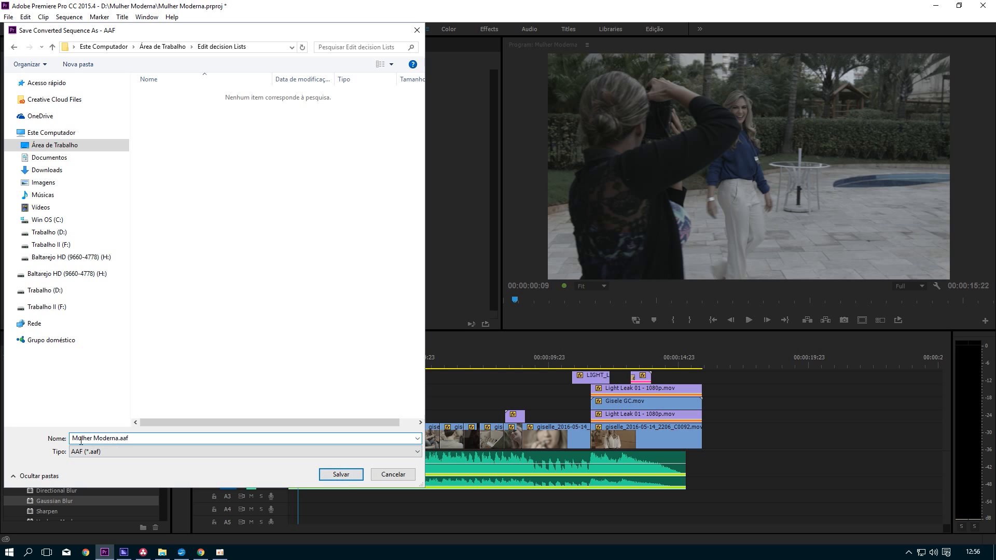
pyautogui.click(342, 474)
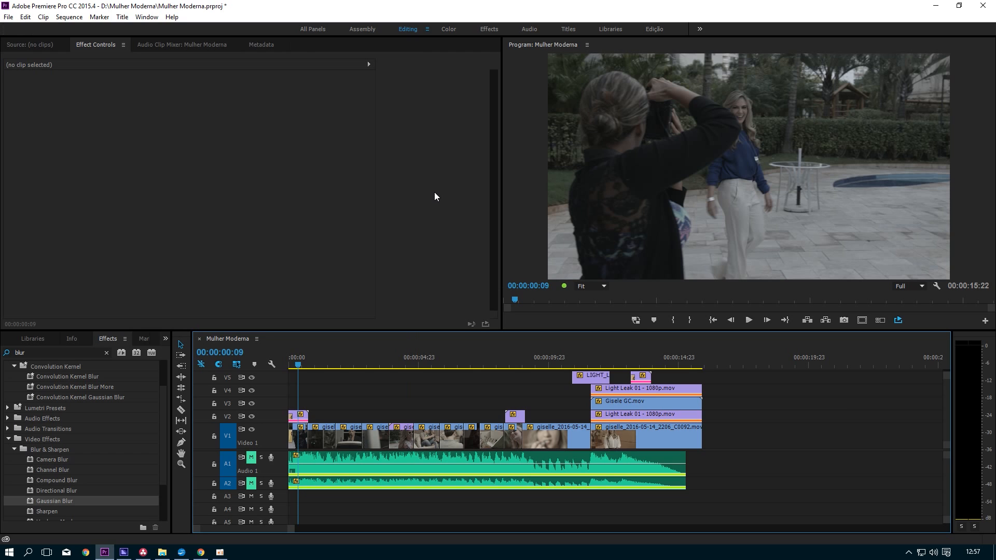
# Clear the effects search and bring up the project's bins in place of the effects list
pyautogui.click(106, 353)
pyautogui.click(166, 340)
pyautogui.click(218, 357)
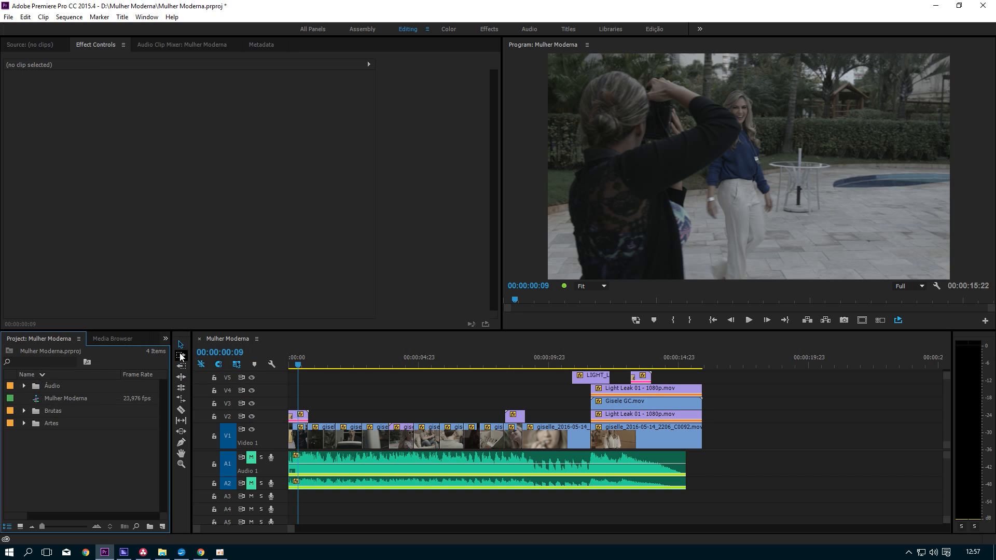
# Select the audio clips on A1 and A2 and locate Won't Be Long.mp3 in the Mulher Moderna folder in File Explorer
pyautogui.click(358, 385)
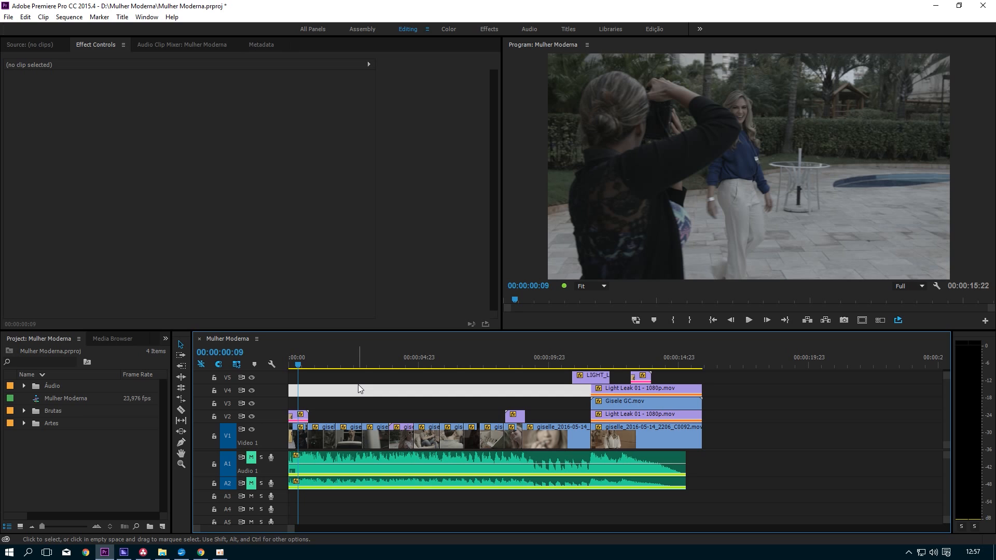
pyautogui.moveTo(360, 389); pyautogui.dragTo(500, 503)
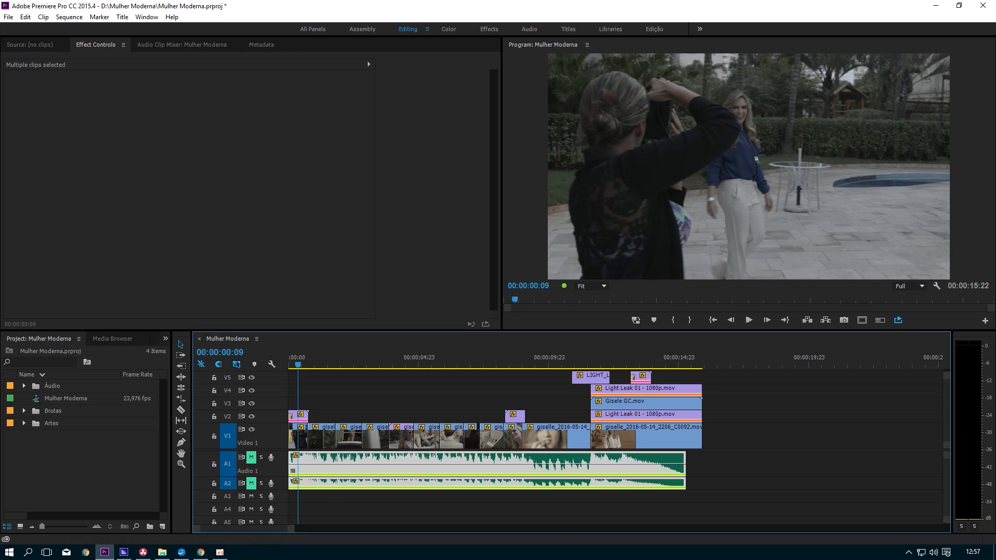
pyautogui.hotkey('alt', 'Tab')
pyautogui.moveTo(995, 98); pyautogui.dragTo(554, 109)
pyautogui.click(348, 411)
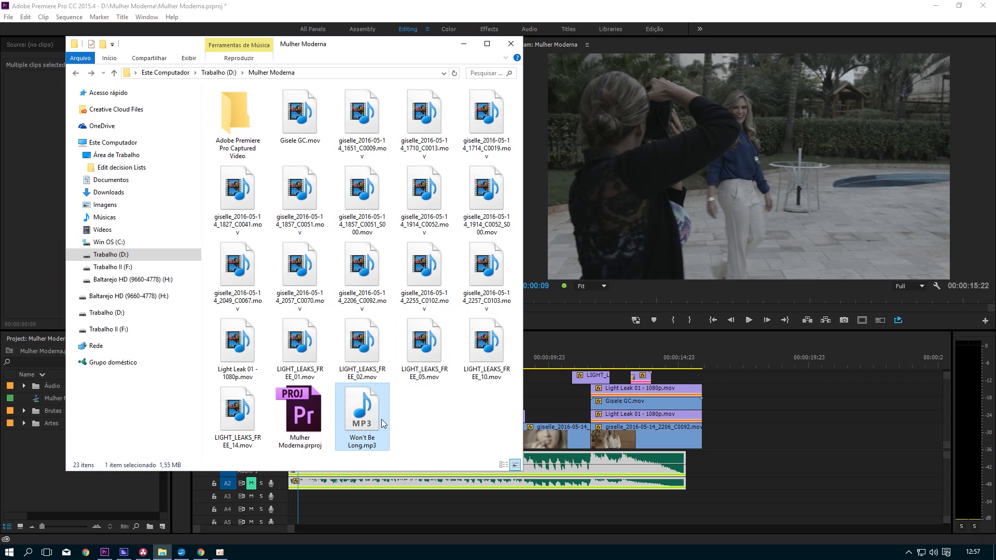
pyautogui.moveTo(322, 48); pyautogui.dragTo(995, 68)
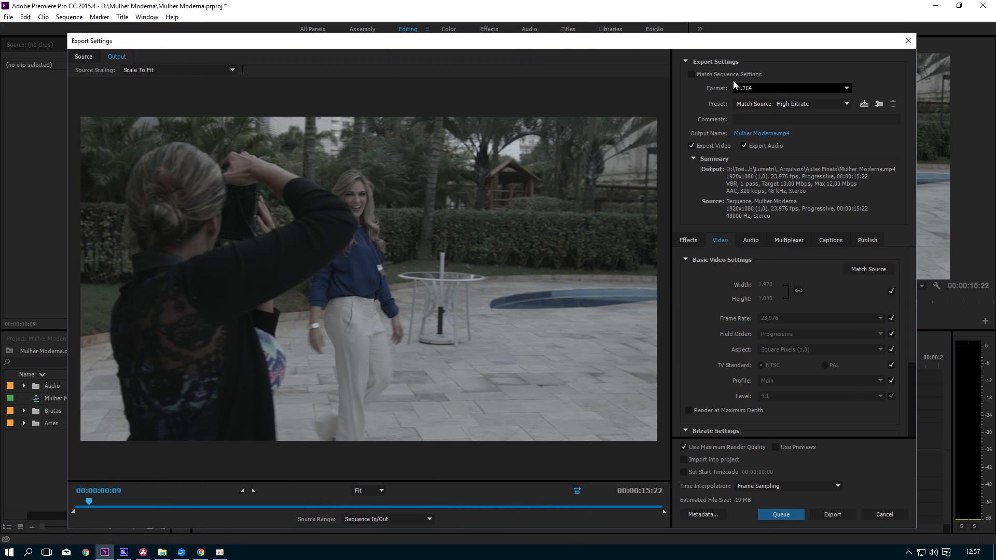
# Choose the Waveform Audio format in the sequence's export settings and cancel the export
pyautogui.click(791, 88)
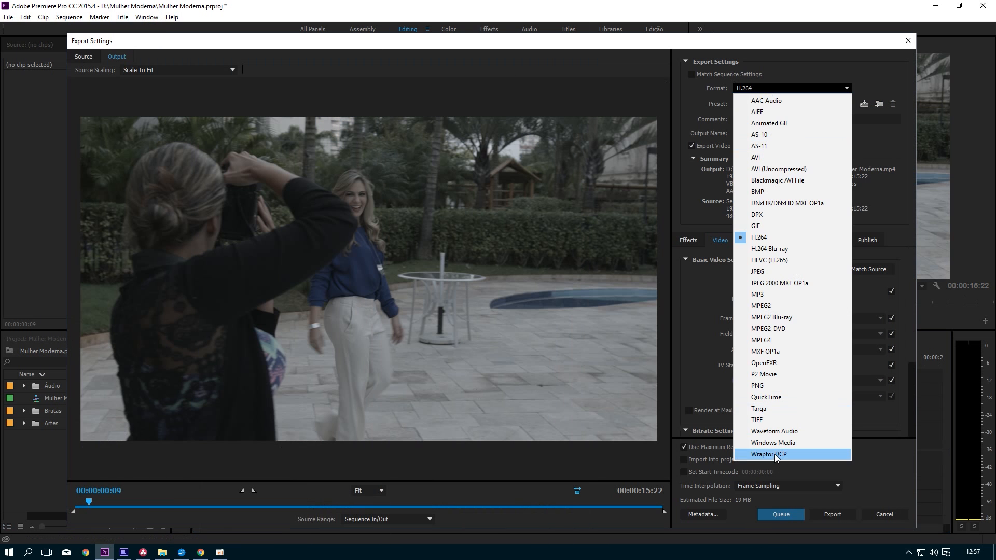
pyautogui.click(797, 433)
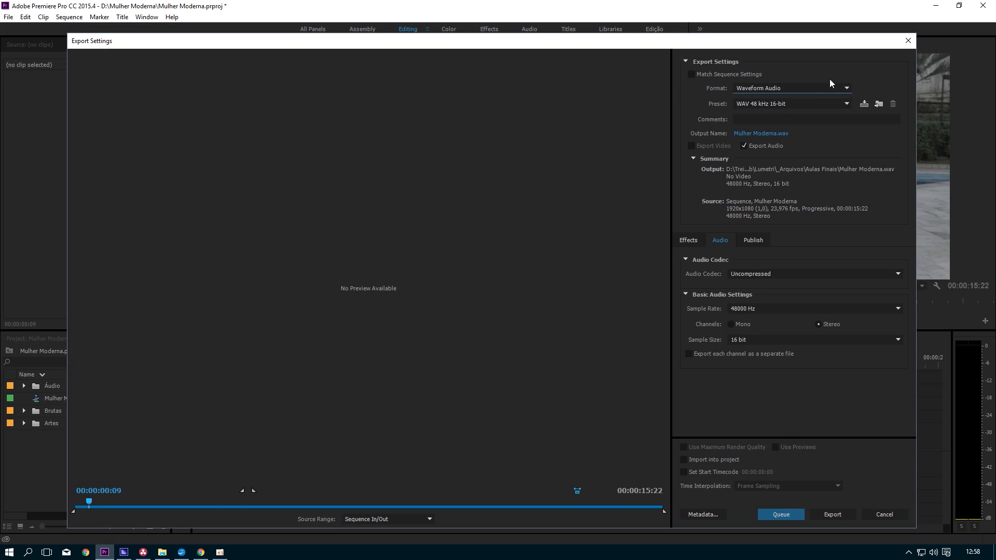
pyautogui.click(885, 515)
pyautogui.moveTo(435, 499); pyautogui.dragTo(394, 471)
pyautogui.click(726, 479)
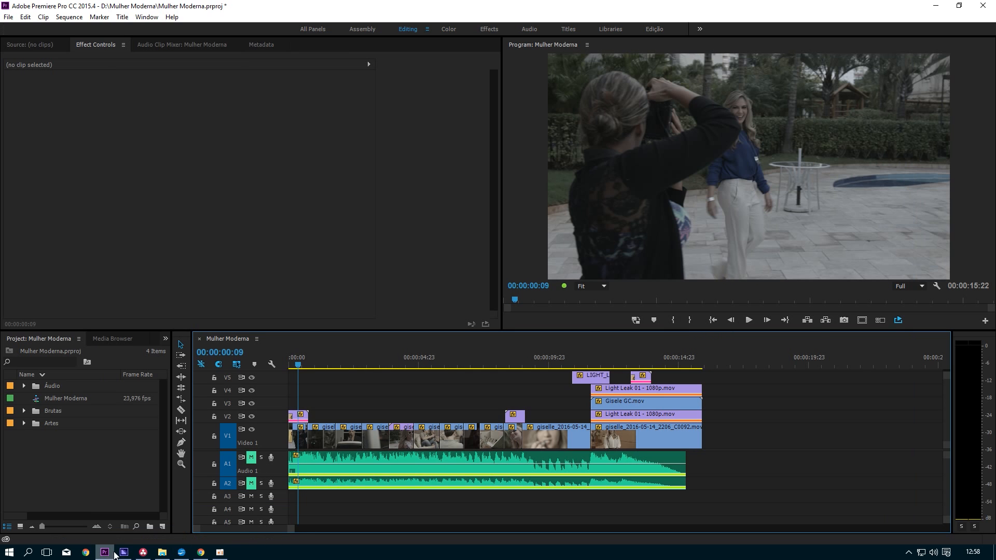
# Switch to Adobe Media Encoder and add Won't Be Long.mp3 from the Mulher Moderna folder to the encoding queue
pyautogui.click(123, 553)
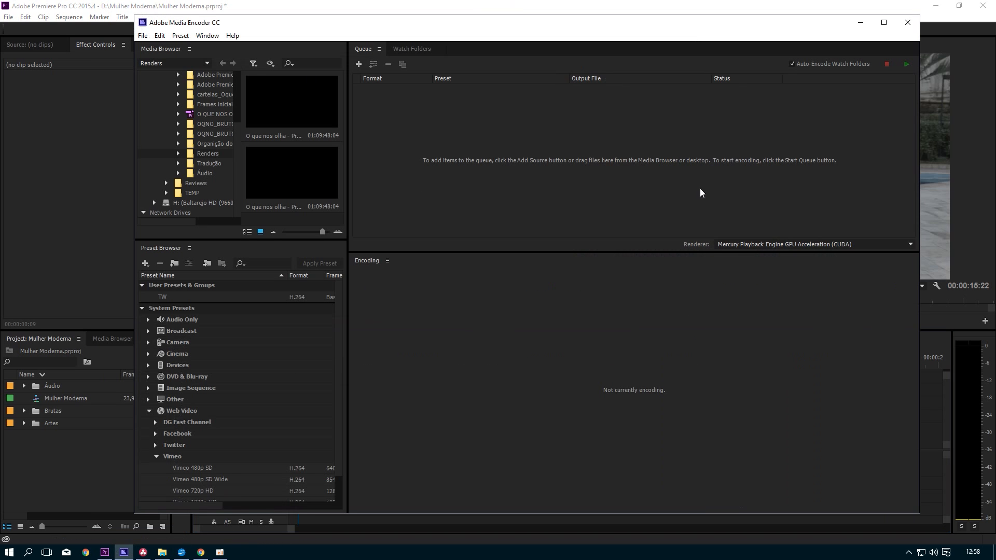
pyautogui.click(163, 552)
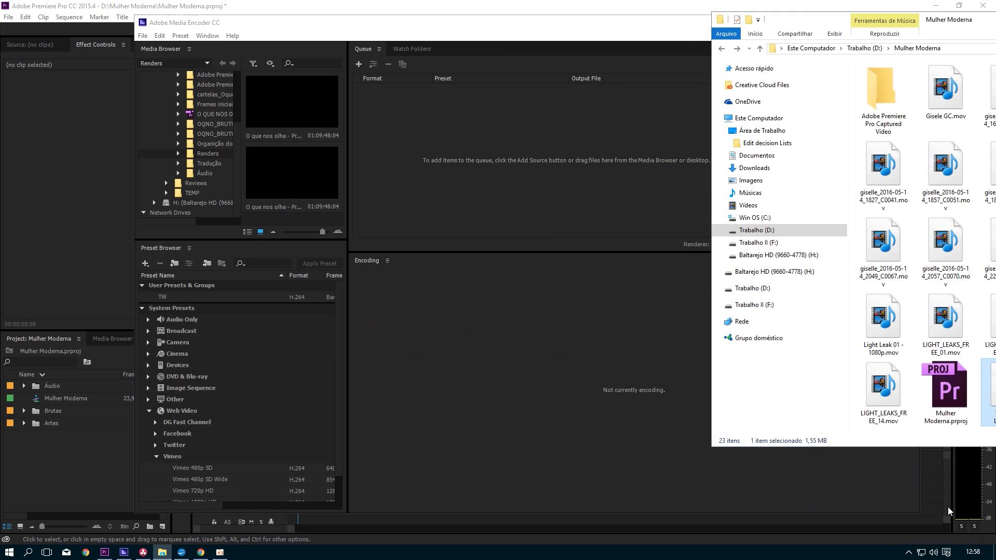
pyautogui.moveTo(984, 21); pyautogui.dragTo(900, 55)
pyautogui.moveTo(921, 437); pyautogui.dragTo(570, 143)
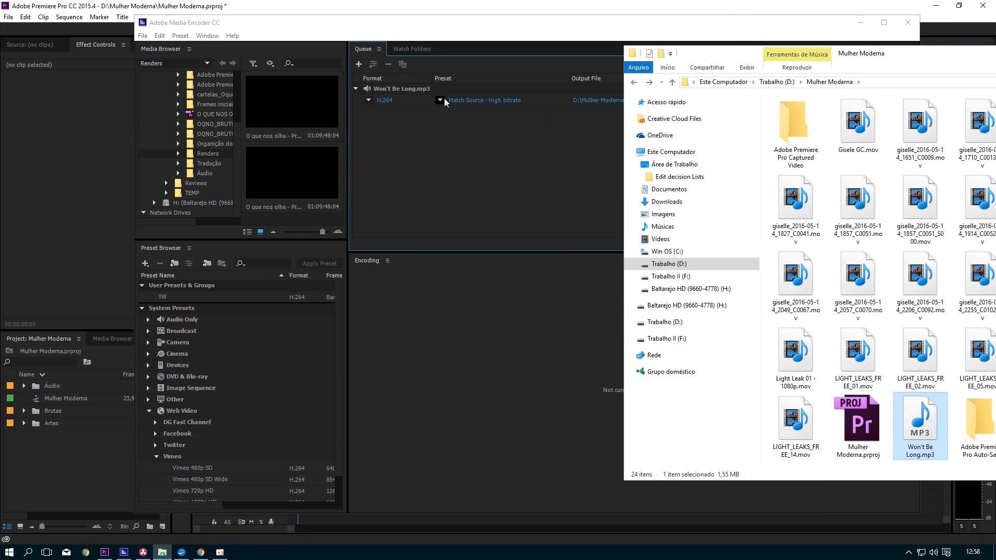
# Encode the queued track as Waveform Audio with the WAV 48 kHz 16-bit preset and locate the converted file in the Mulher Moderna folder
pyautogui.click(369, 100)
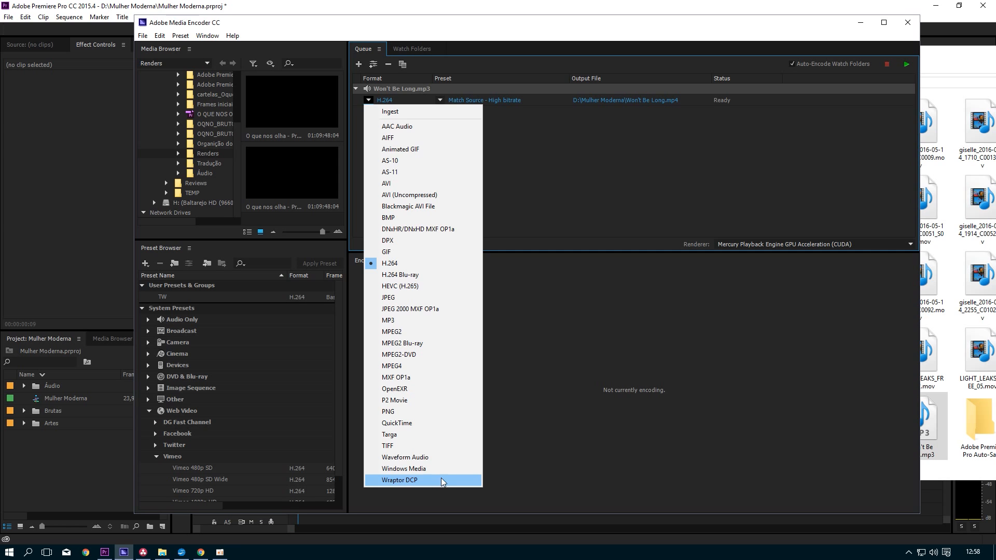
pyautogui.click(424, 457)
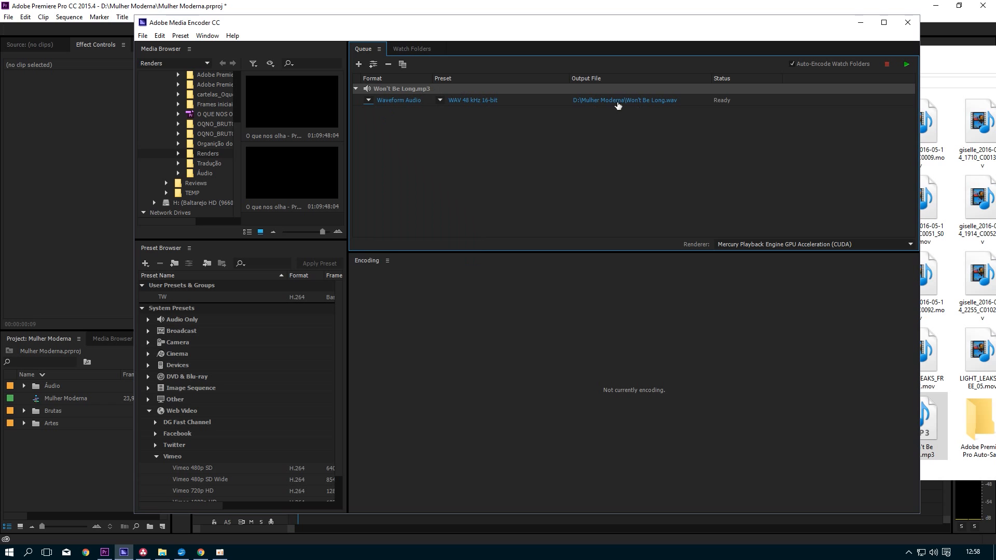
pyautogui.click(906, 63)
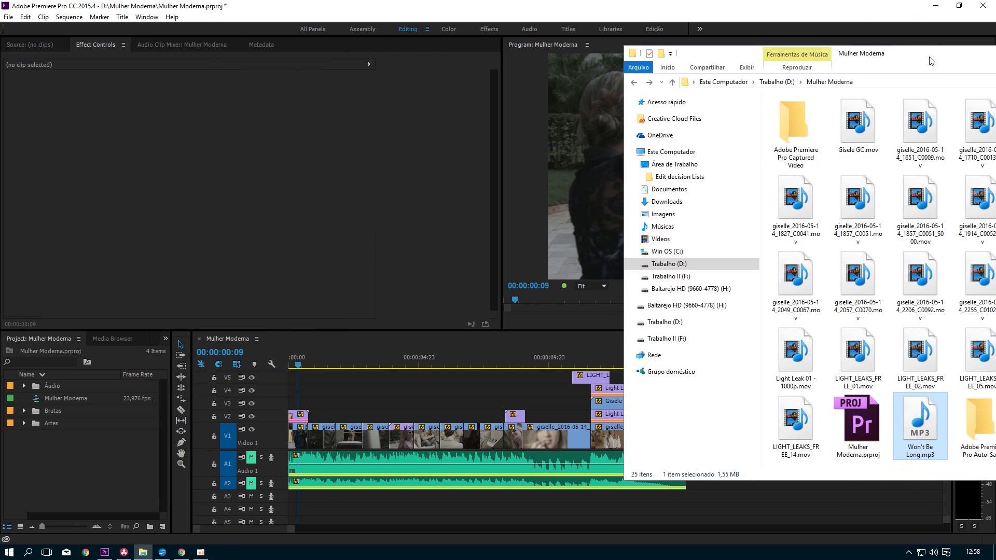
pyautogui.moveTo(932, 61); pyautogui.dragTo(644, 65)
pyautogui.click(763, 429)
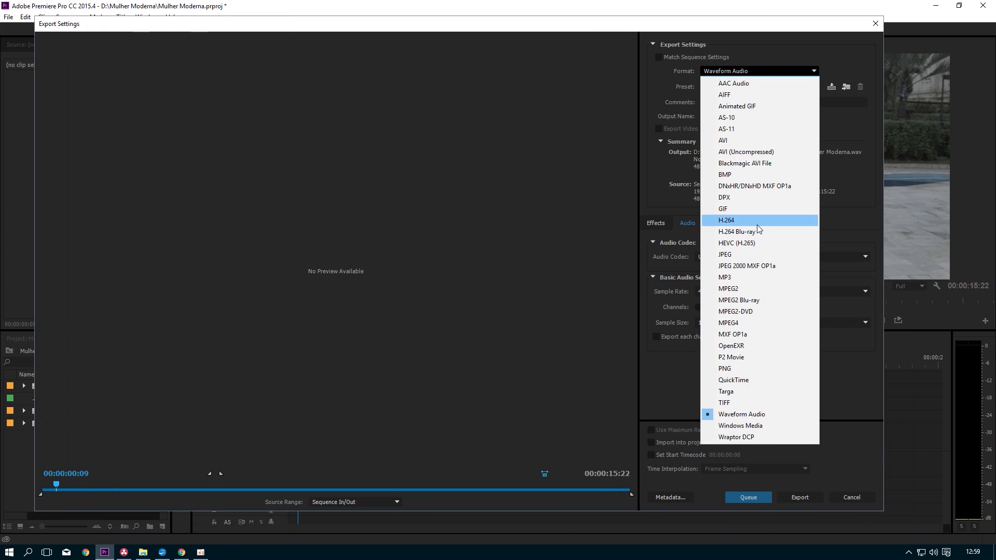
# Set the sequence's export format to H.264 with the Match Source - Medium bitrate preset
pyautogui.click(758, 224)
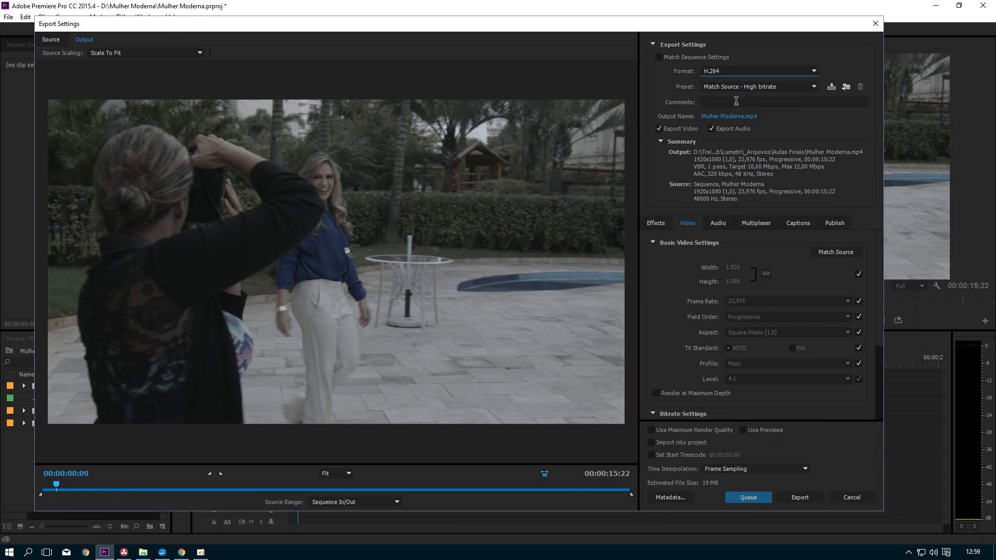
pyautogui.click(751, 87)
pyautogui.click(557, 57)
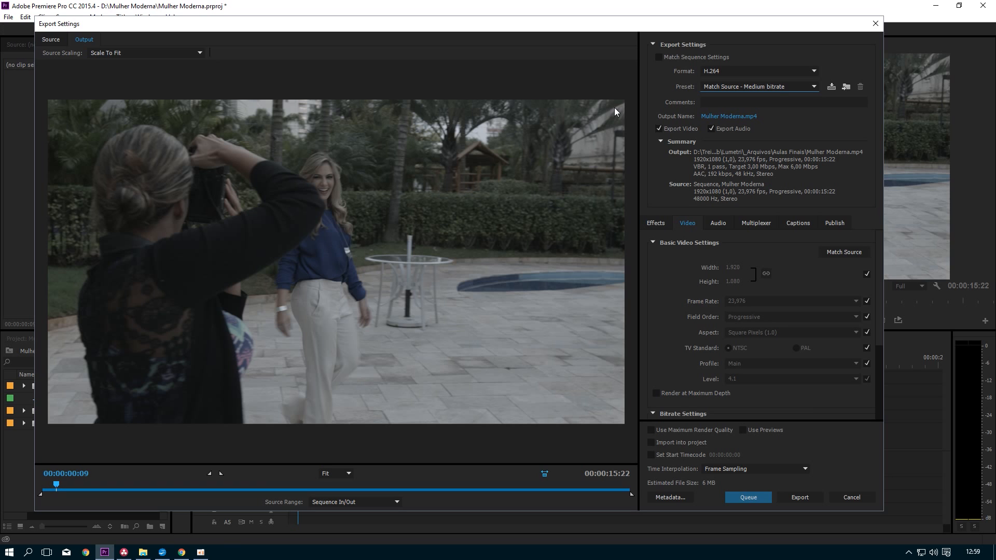
pyautogui.click(729, 72)
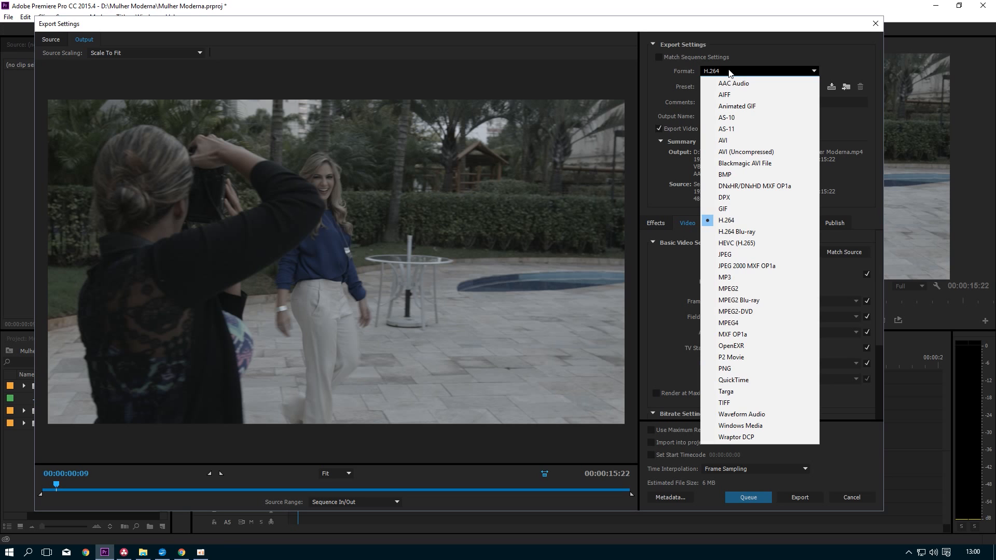
pyautogui.click(758, 53)
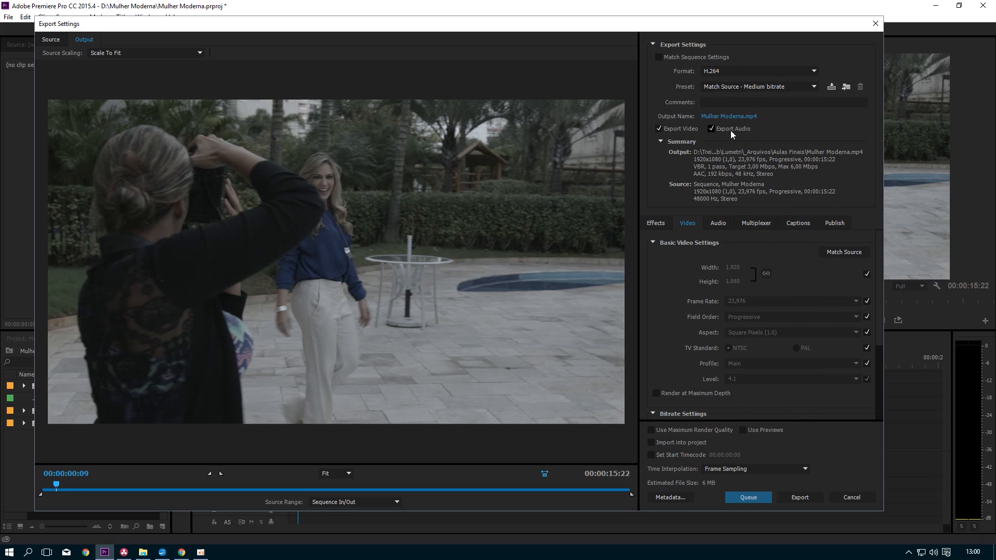
# Name the output Modelo in the Edit decision Lists folder on the desktop and export the video
pyautogui.click(739, 118)
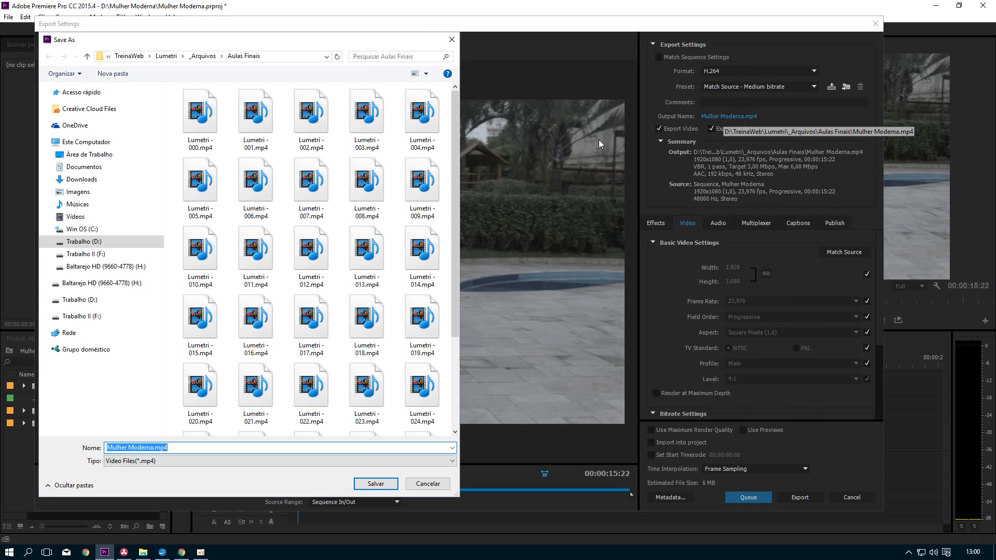
pyautogui.click(89, 154)
pyautogui.click(178, 105)
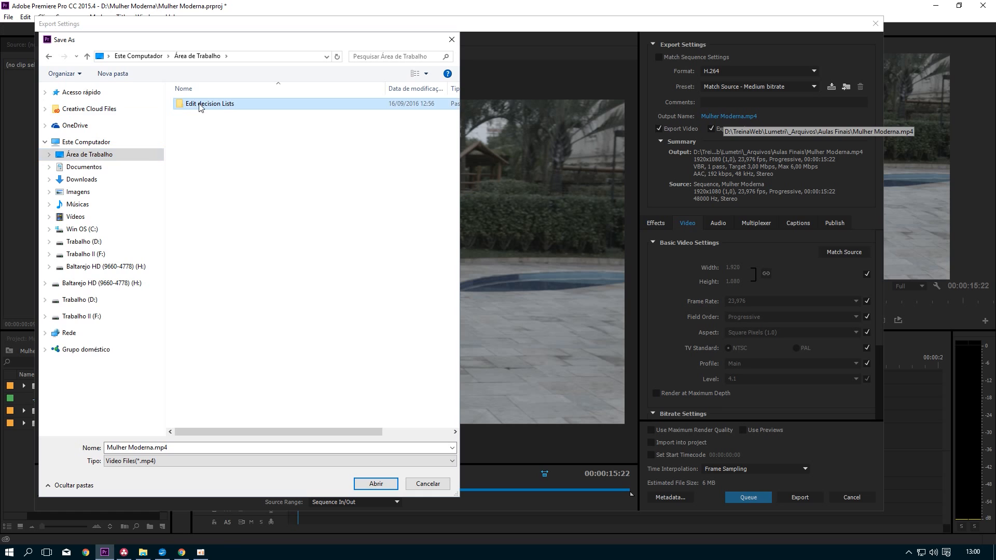
pyautogui.doubleClick(178, 106)
pyautogui.click(192, 449)
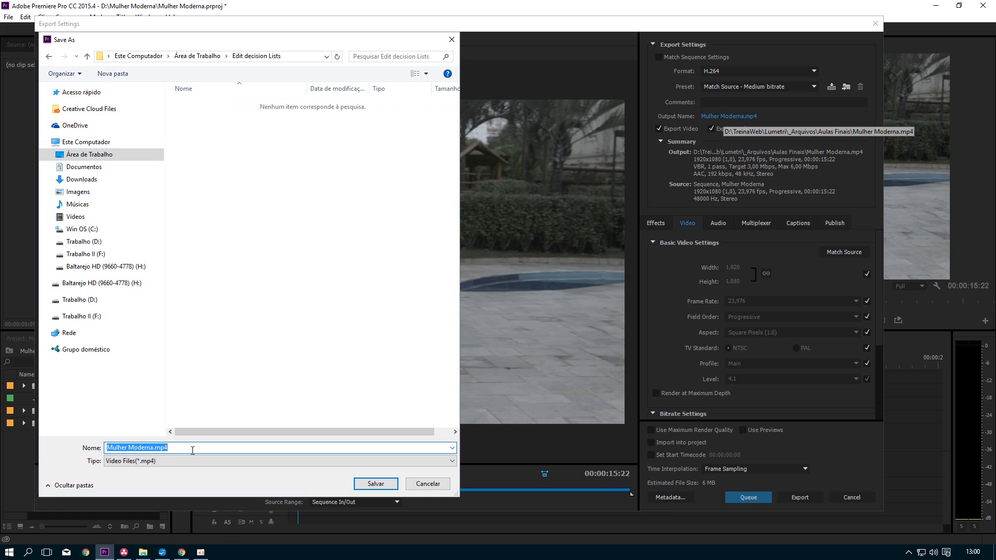
pyautogui.write('Modelo')
pyautogui.click(376, 484)
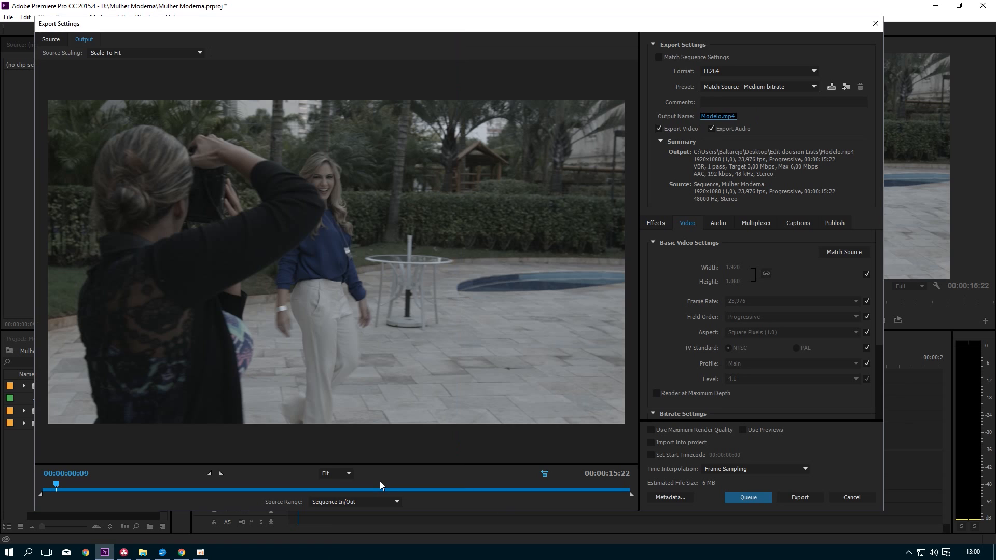
pyautogui.click(811, 498)
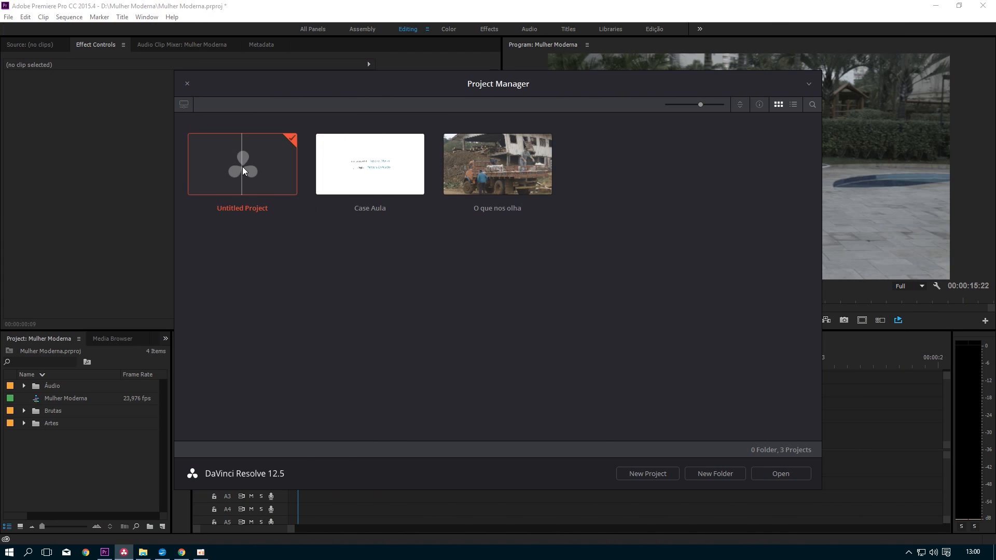
# Open Untitled Project in DaVinci Resolve and select all video clips plus both Won't Be Long audio files in File Explorer's Mulher Moderna folder
pyautogui.doubleClick(243, 170)
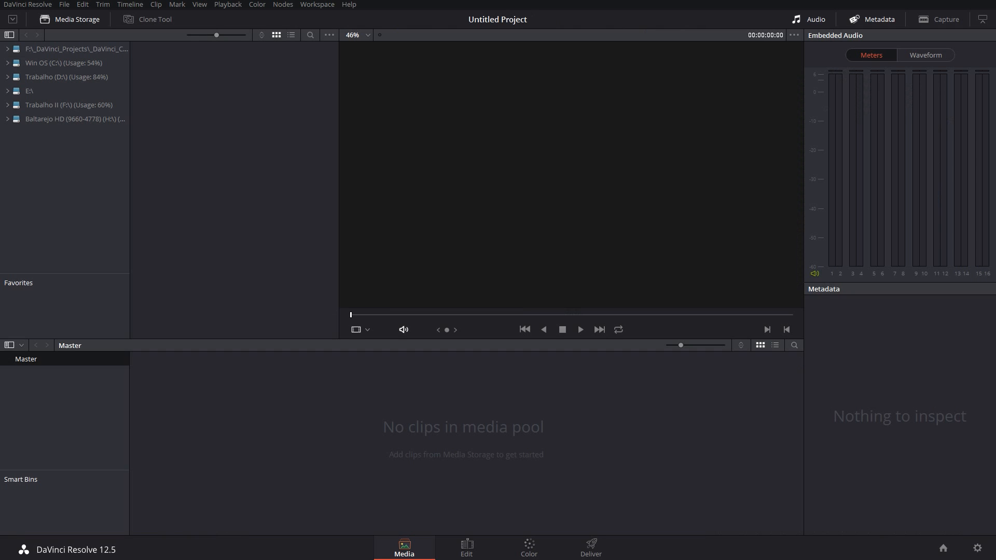
pyautogui.hotkey('alt', 'Tab')
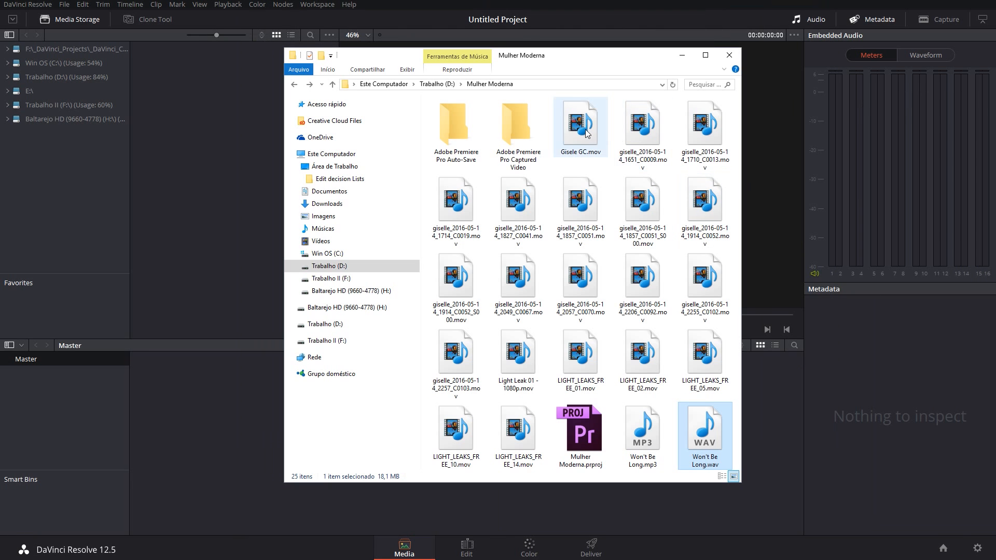
pyautogui.click(587, 134)
pyautogui.keyDown('shift'); pyautogui.click(538, 429); pyautogui.keyUp('shift')
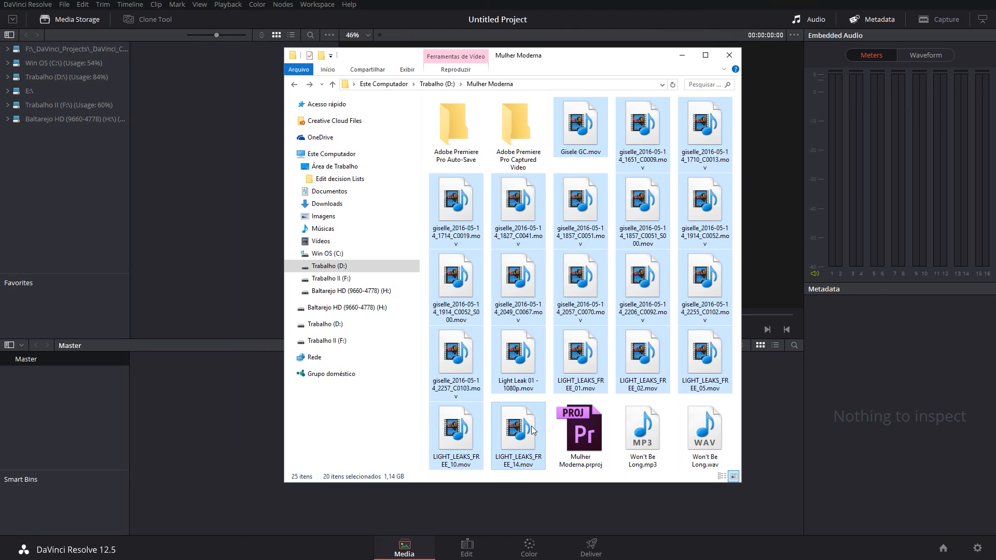
pyautogui.keyDown('ctrl'); pyautogui.click(705, 431); pyautogui.keyUp('ctrl')
pyautogui.keyDown('ctrl'); pyautogui.click(660, 434); pyautogui.keyUp('ctrl')
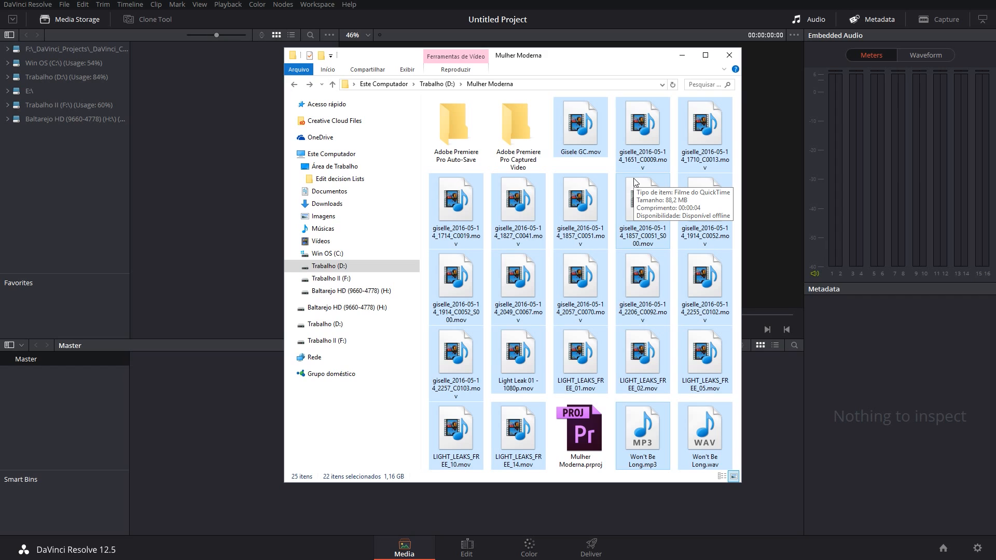
# Return to DaVinci Resolve, expand the Trabalho (D:) drive in the media storage and look through the Ursa folder
pyautogui.click(191, 94)
pyautogui.click(17, 81)
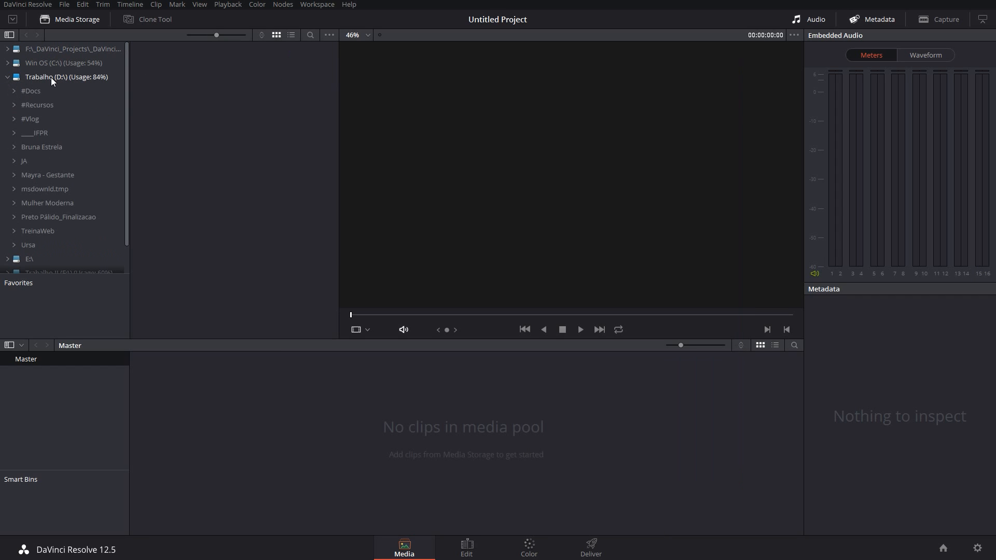
pyautogui.click(27, 245)
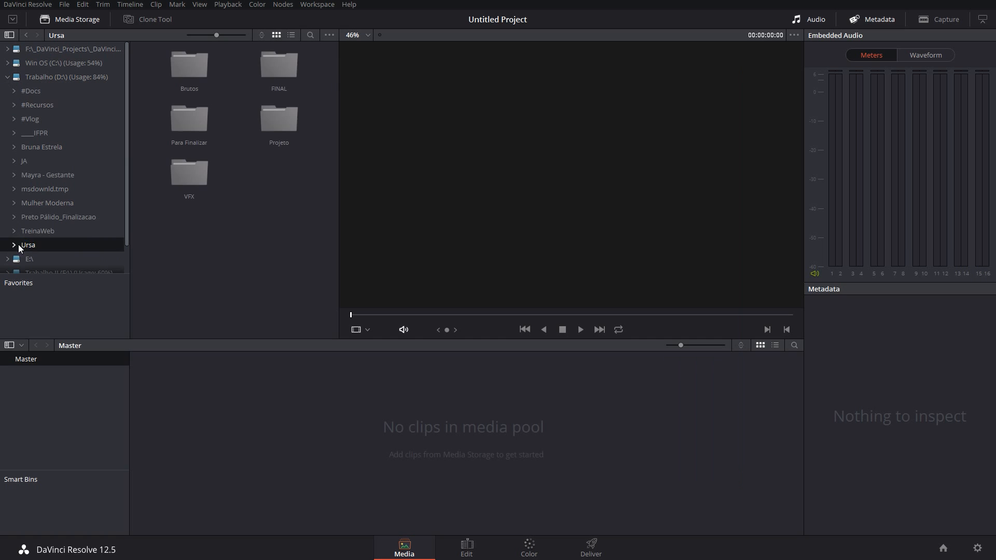
pyautogui.click(14, 246)
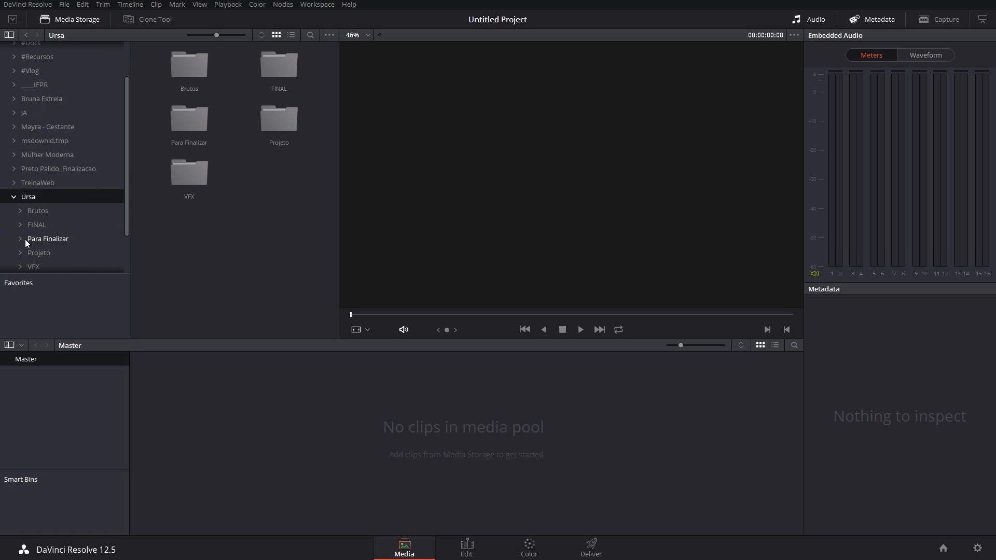
pyautogui.click(197, 75)
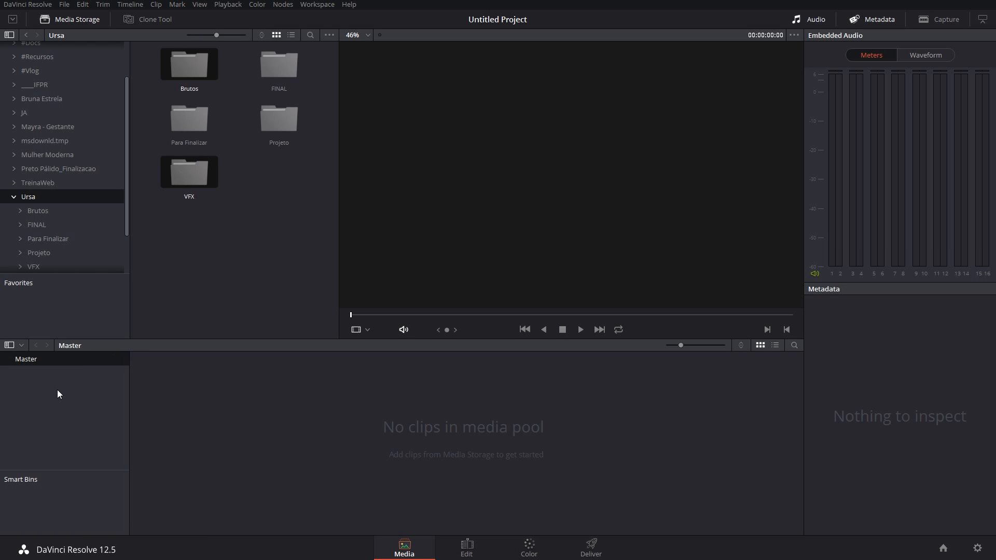
pyautogui.click(13, 197)
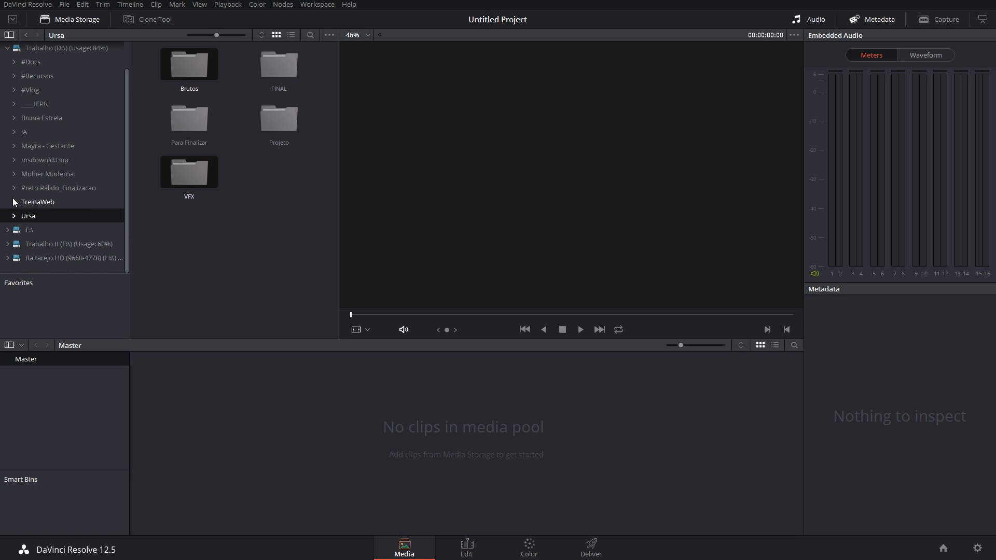
# Open the Mulher Moderna folder in the media storage, preview giselle_2016-05-14_2257_C0103.mov and select all clips in the folder
pyautogui.click(48, 177)
pyautogui.scroll(-5, 270, 259)
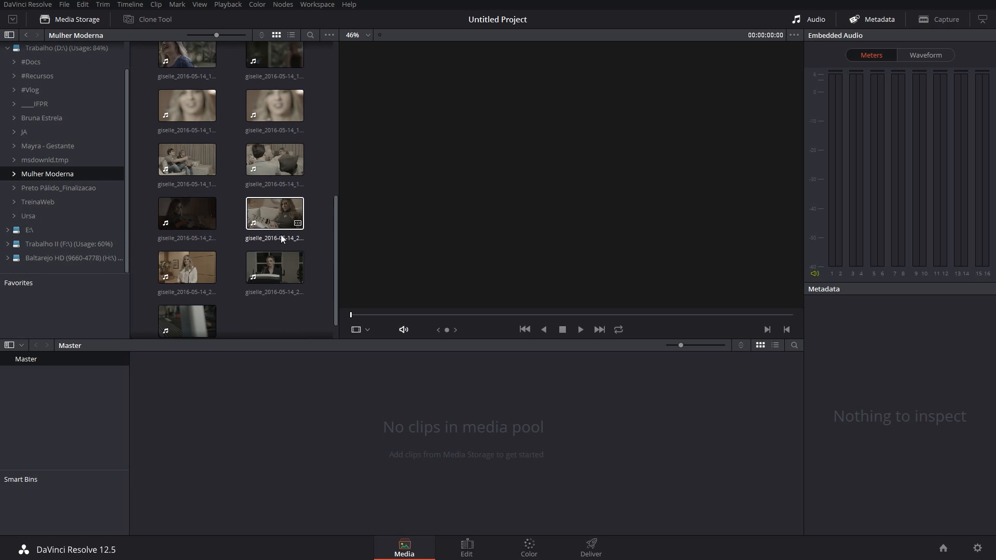
pyautogui.click(207, 291)
pyautogui.scroll(3, 221, 276)
pyautogui.scroll(1, 222, 272)
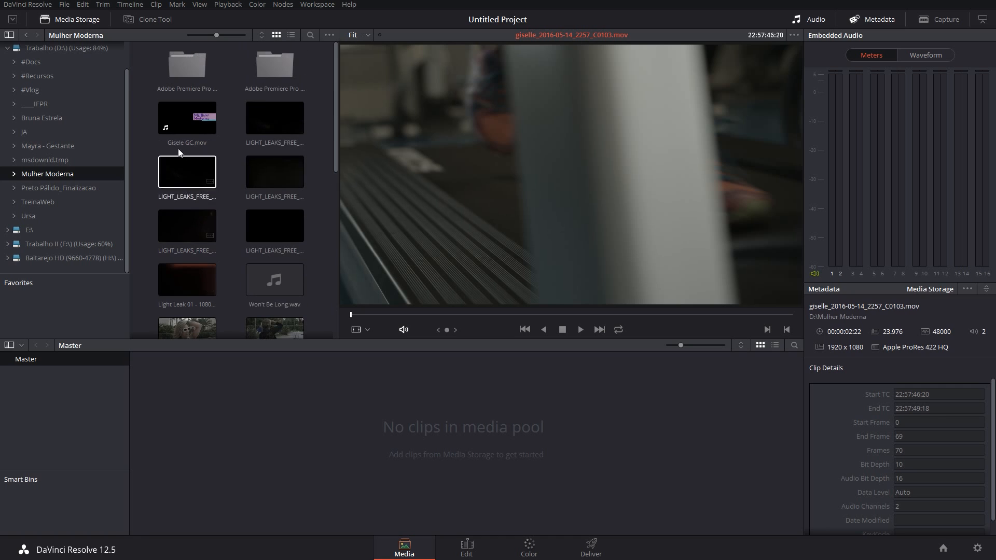
pyautogui.hotkey('ctrl', 'a')
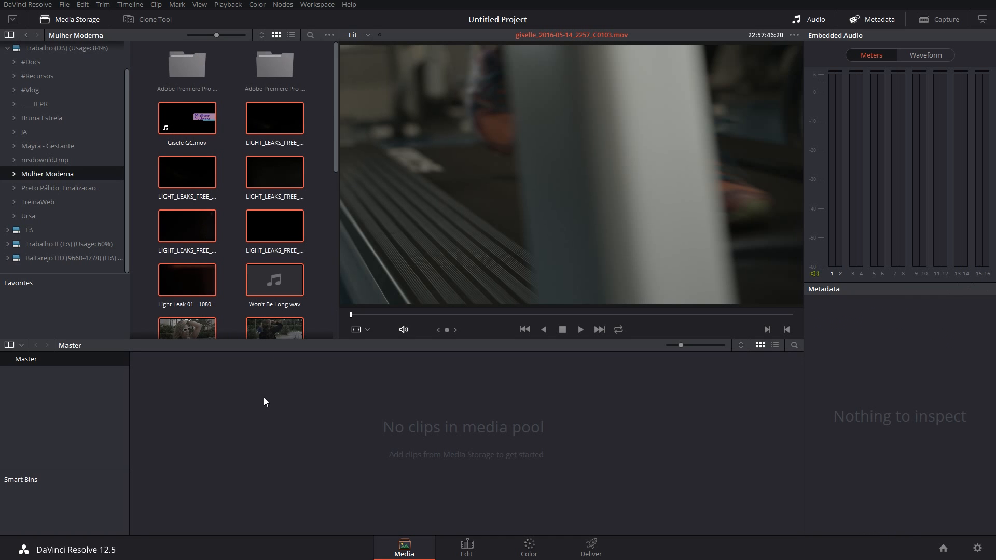
# Try to add the selected clips to the media pool without changing the project's frame rate, and undo the import
pyautogui.moveTo(195, 110); pyautogui.dragTo(219, 423)
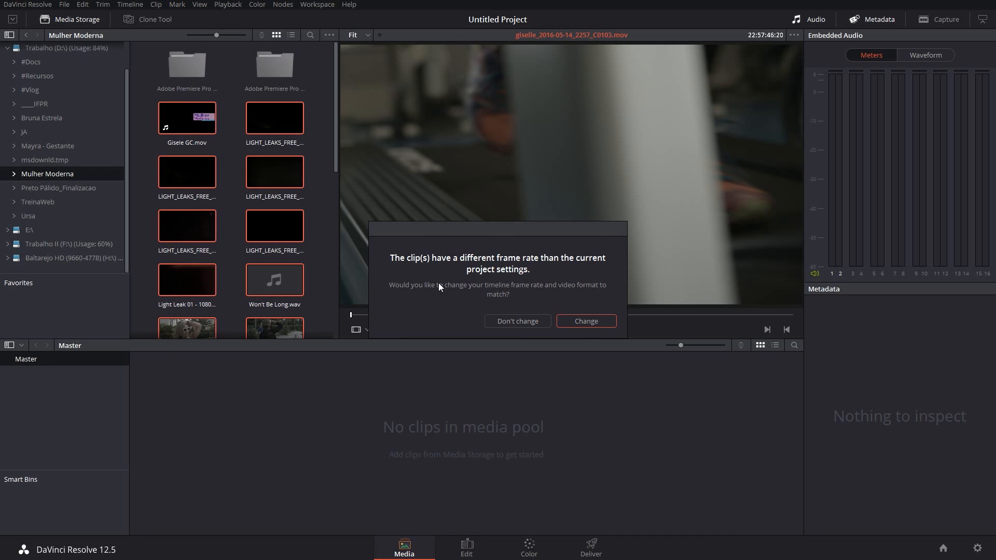
pyautogui.click(519, 326)
pyautogui.hotkey('ctrl', 'z')
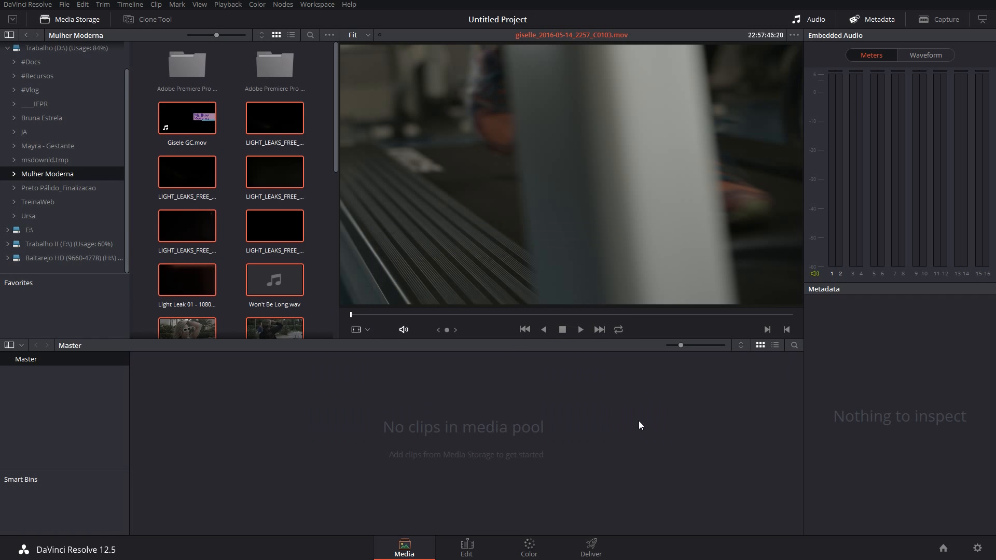
# Switch to Premiere Pro and check the Mulher Moderna sequence's frame rate, video and audio information in the project list
pyautogui.hotkey('alt', 'Tab')
pyautogui.hotkey('alt', 'Tab')
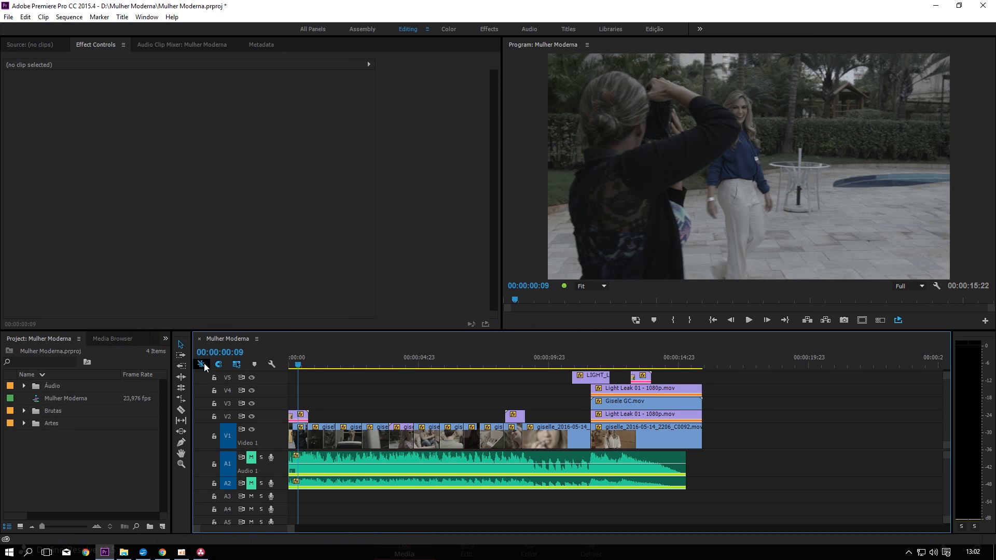
pyautogui.moveTo(171, 375); pyautogui.dragTo(326, 372)
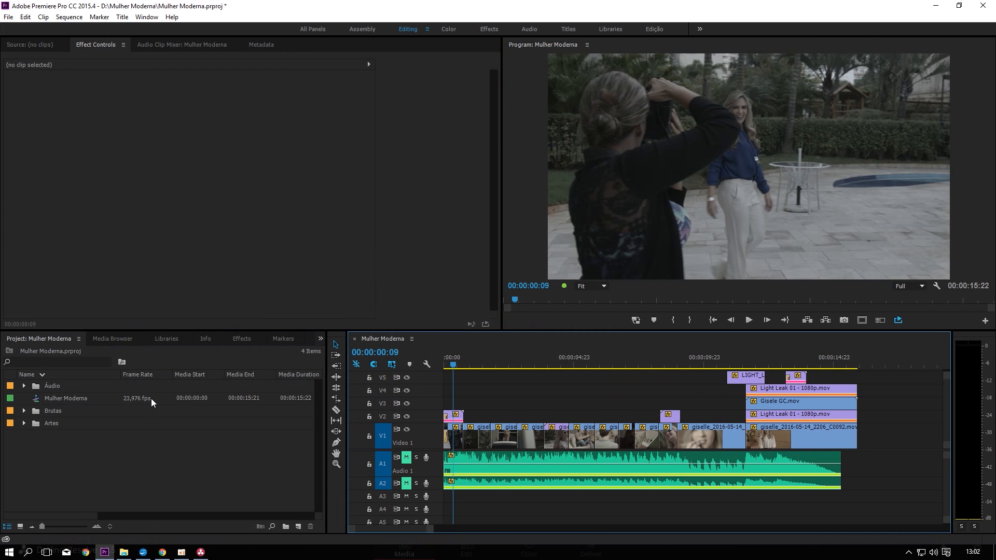
pyautogui.click(51, 400)
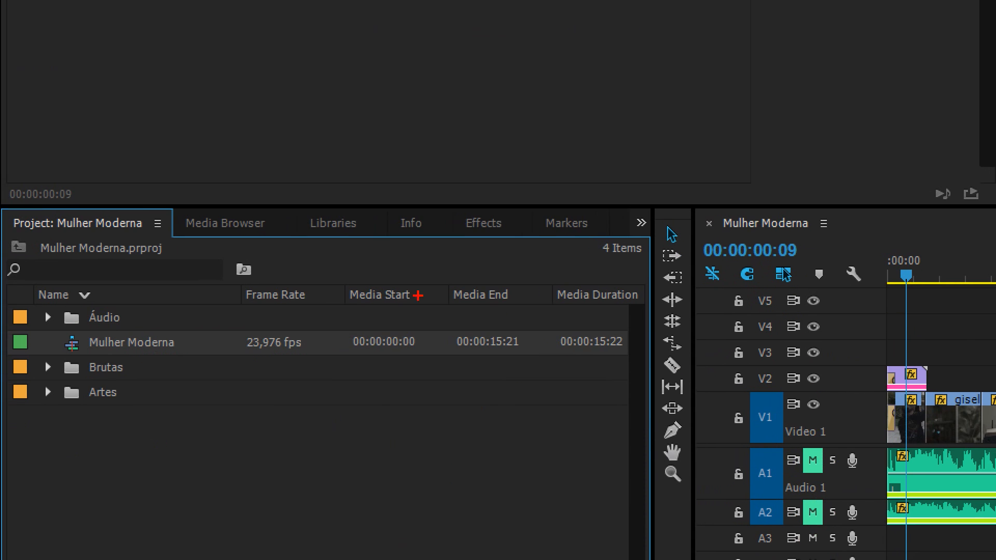
pyautogui.moveTo(322, 341)
pyautogui.mouseDown()
pyautogui.moveTo(307, 327)
pyautogui.moveTo(224, 316)
pyautogui.moveTo(209, 359)
pyautogui.moveTo(347, 381)
pyautogui.moveTo(329, 323)
pyautogui.moveTo(228, 315)
pyautogui.mouseUp()
pyautogui.moveTo(271, 364); pyautogui.dragTo(313, 365)
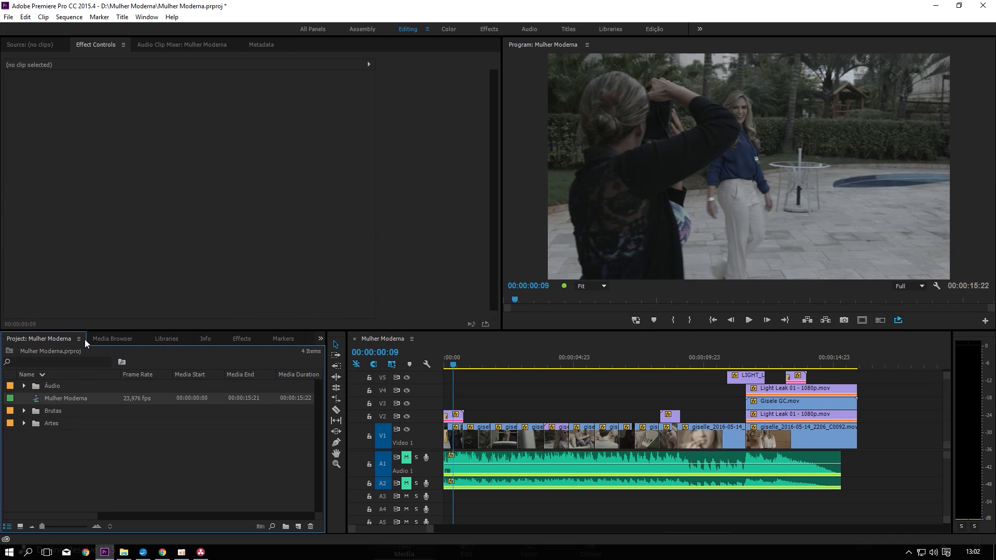
pyautogui.moveTo(85, 515); pyautogui.dragTo(177, 513)
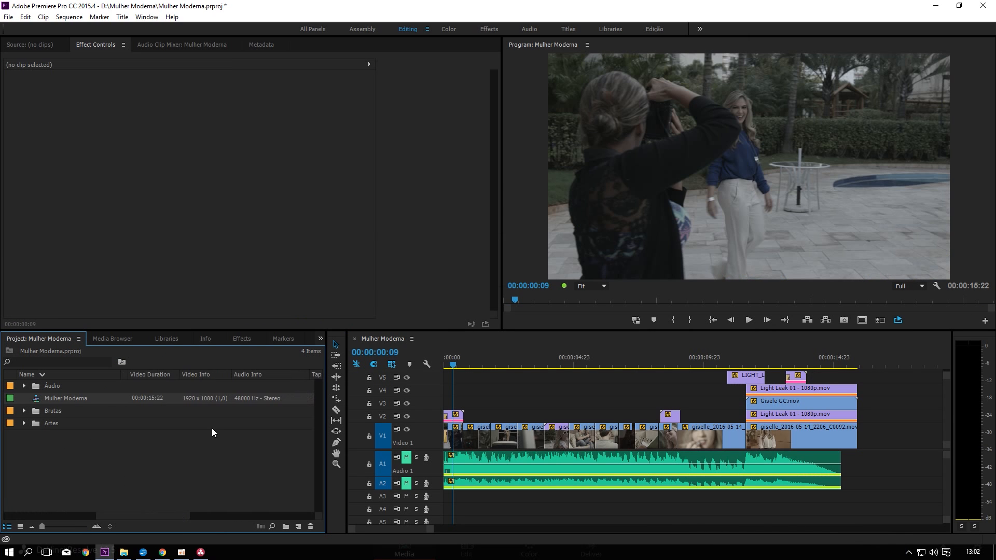
# Switch to DaVinci Resolve, set the project's timeline frame rate to 23.976 and verify the saved master project settings
pyautogui.click(201, 552)
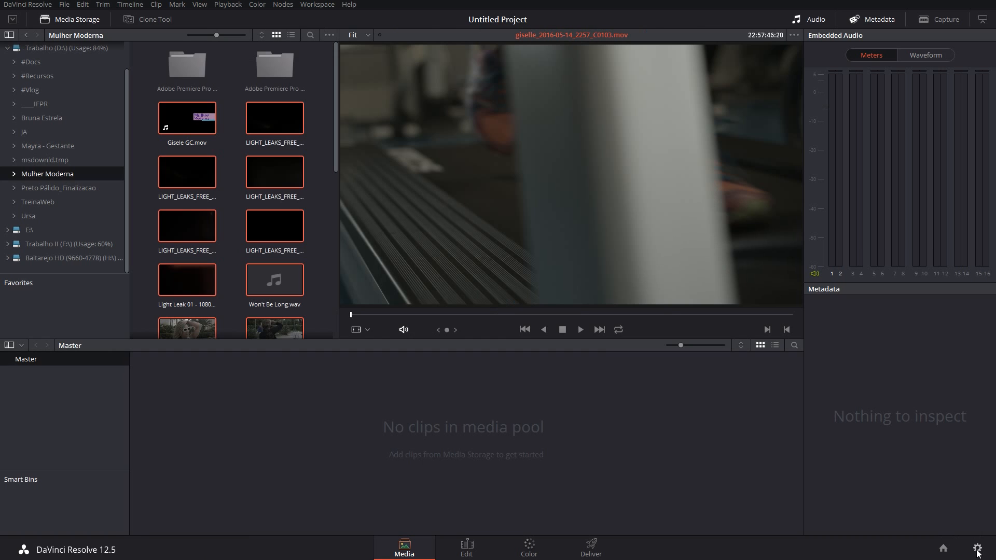
pyautogui.click(978, 548)
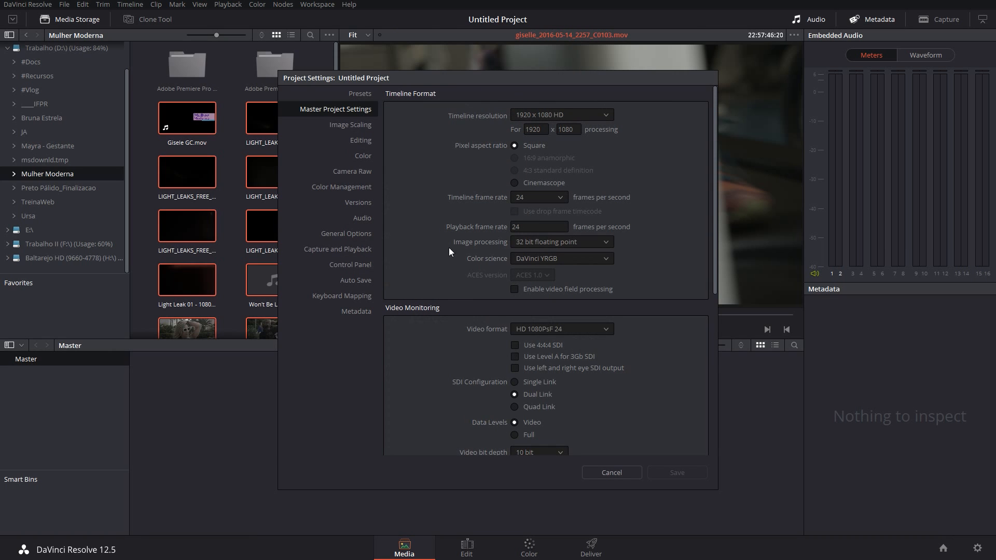
pyautogui.click(567, 198)
pyautogui.click(523, 214)
pyautogui.click(671, 474)
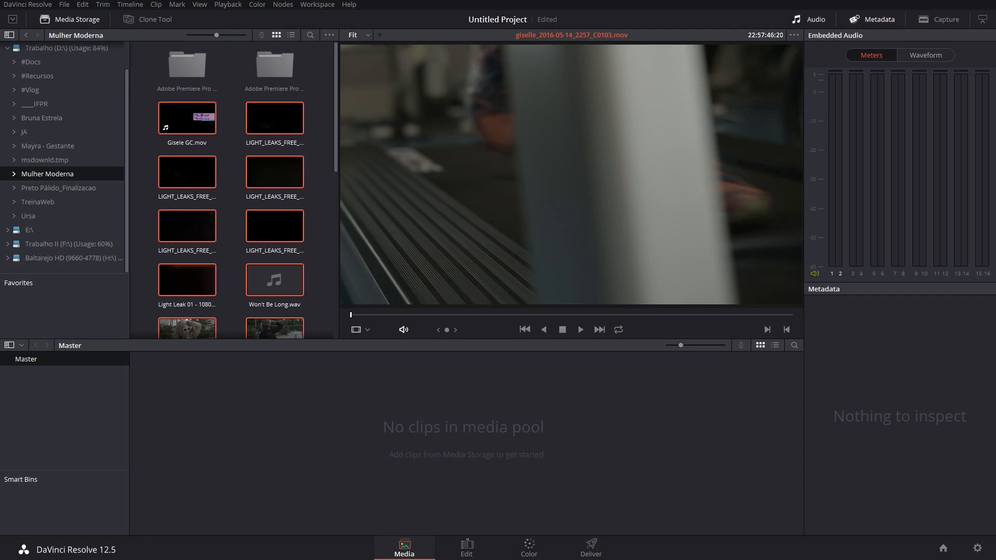
pyautogui.click(977, 548)
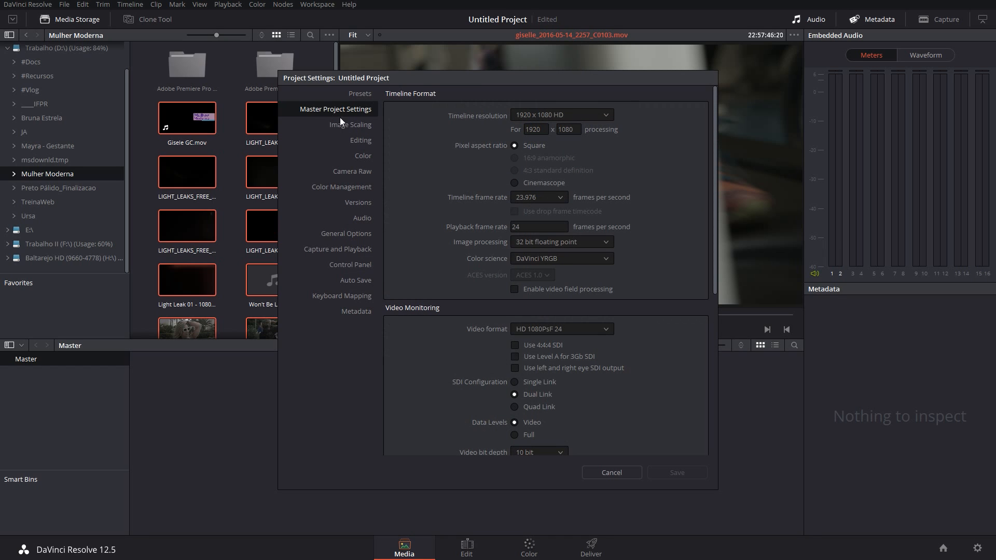
pyautogui.click(627, 470)
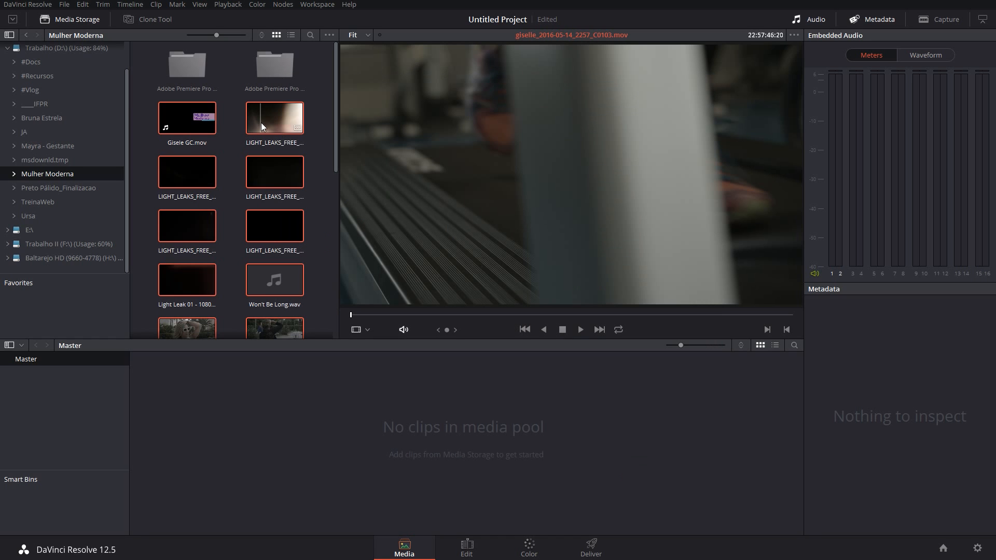
# Add the selected Mulher Moderna clips to the Master bin of the media pool and go to the Edit page
pyautogui.moveTo(263, 121); pyautogui.dragTo(321, 451)
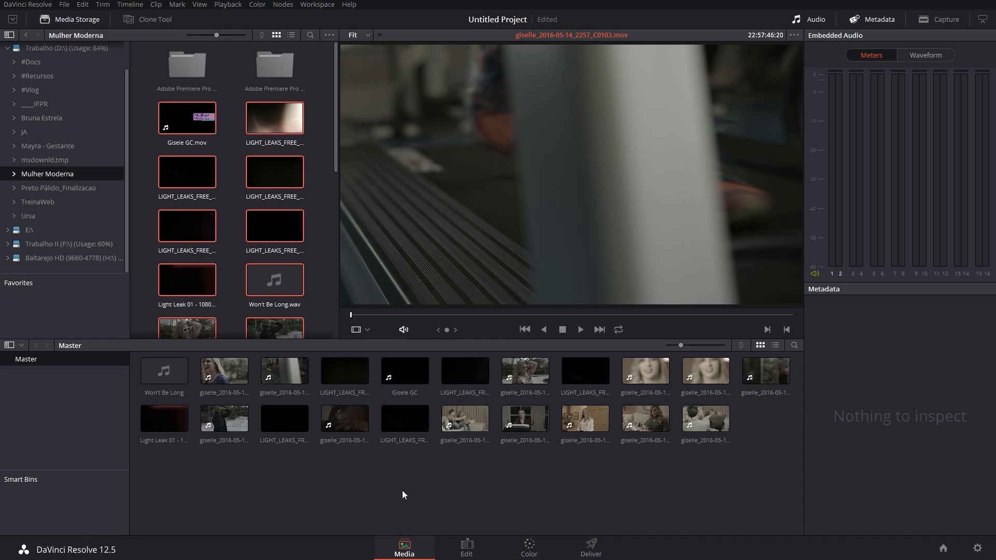
pyautogui.click(467, 546)
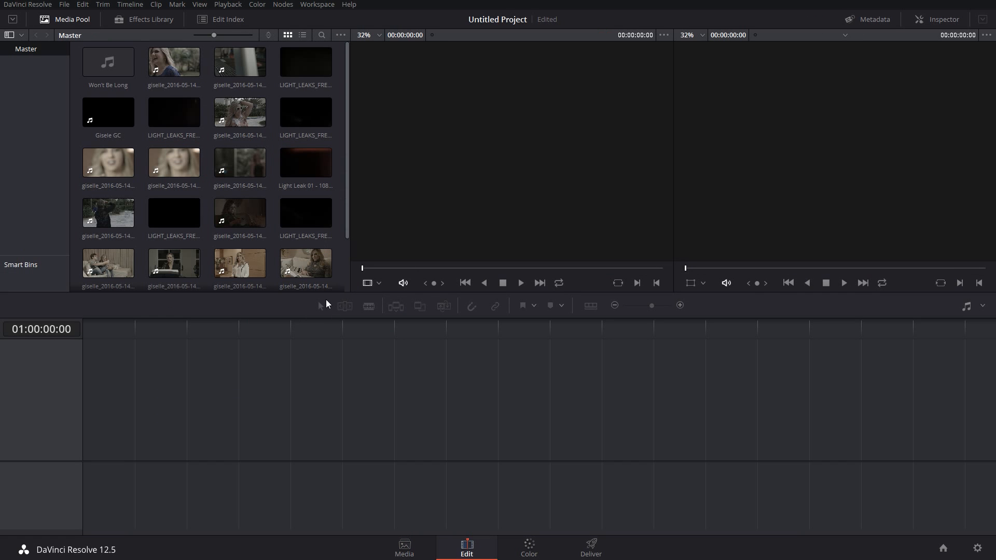
# Import the Mulher Moderna timeline from Mulher Moderna.xml in the desktop's Edit decision Lists folder, ignoring file extensions when matching
pyautogui.moveTo(324, 294); pyautogui.dragTo(324, 372)
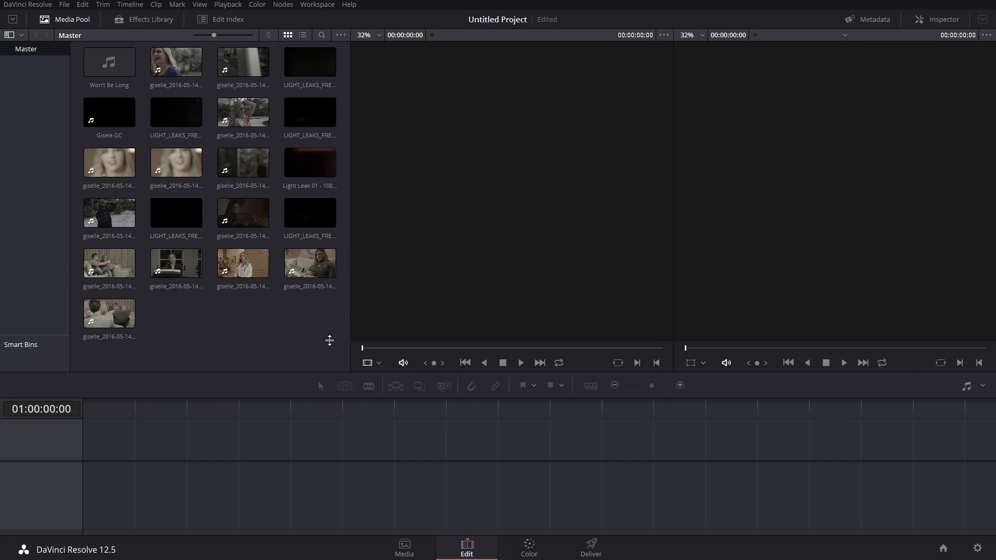
pyautogui.click(65, 4)
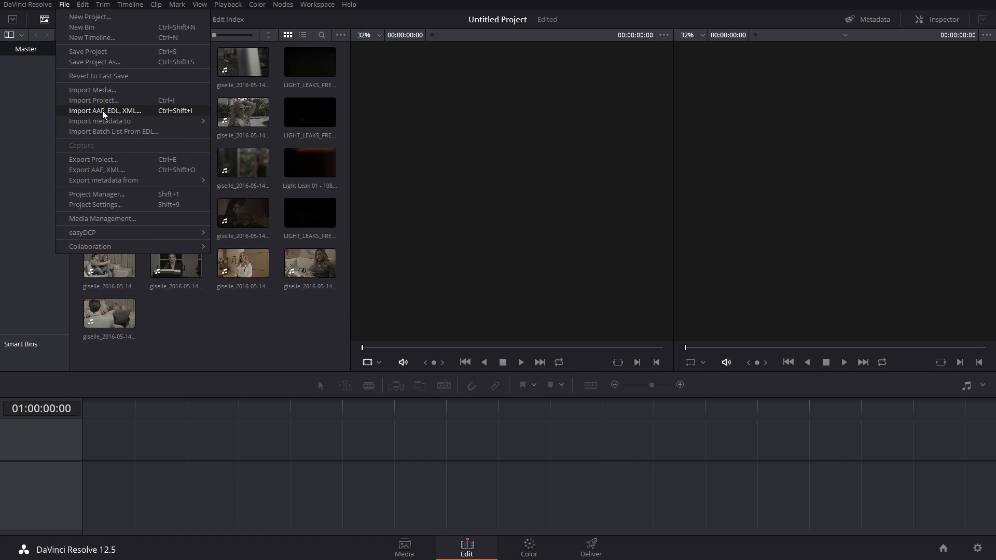
pyautogui.click(143, 112)
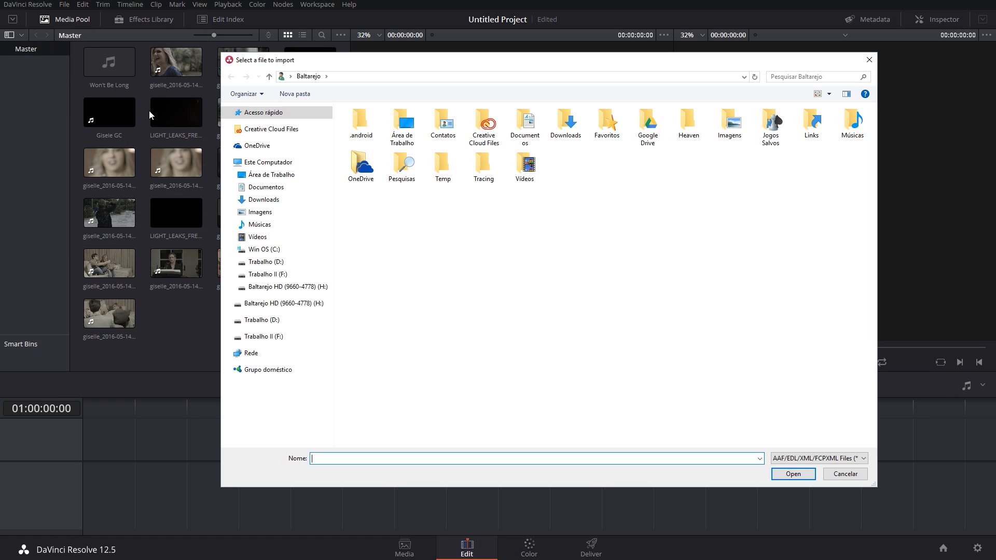
pyautogui.click(279, 178)
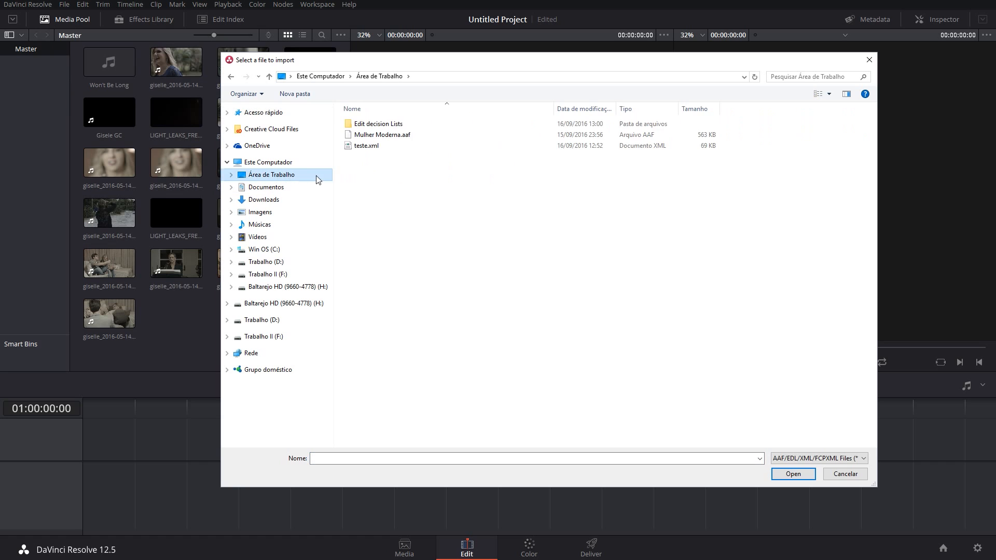
pyautogui.doubleClick(366, 124)
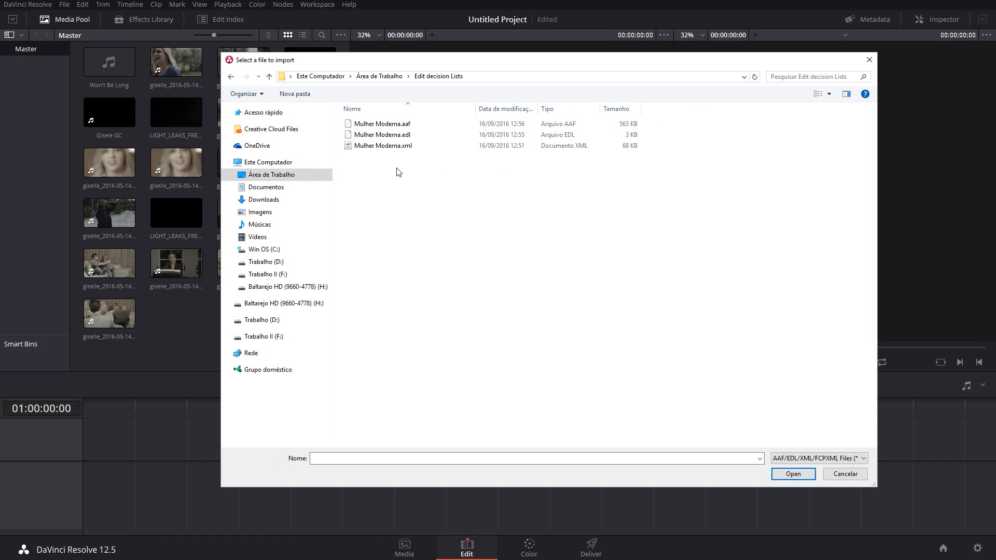
pyautogui.doubleClick(358, 146)
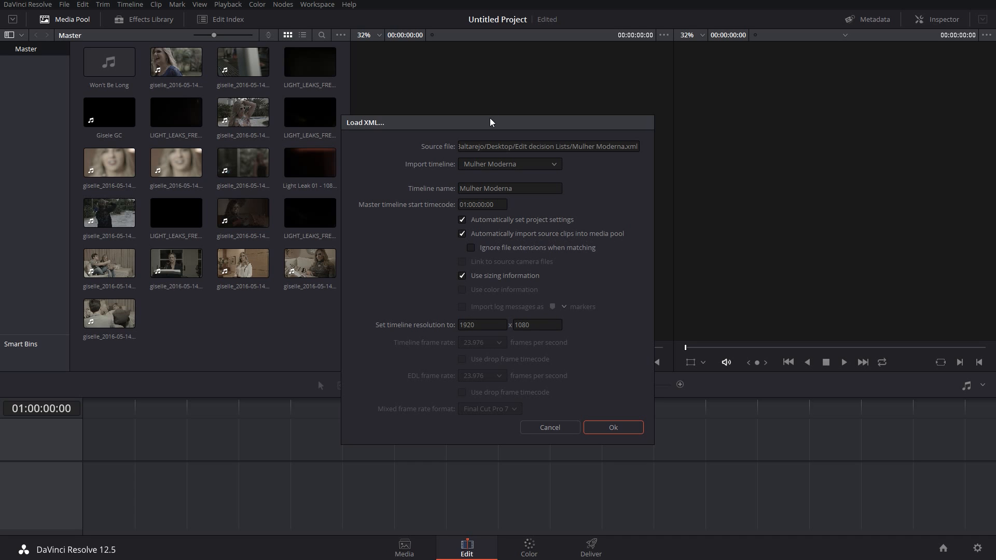
pyautogui.moveTo(490, 122); pyautogui.dragTo(559, 93)
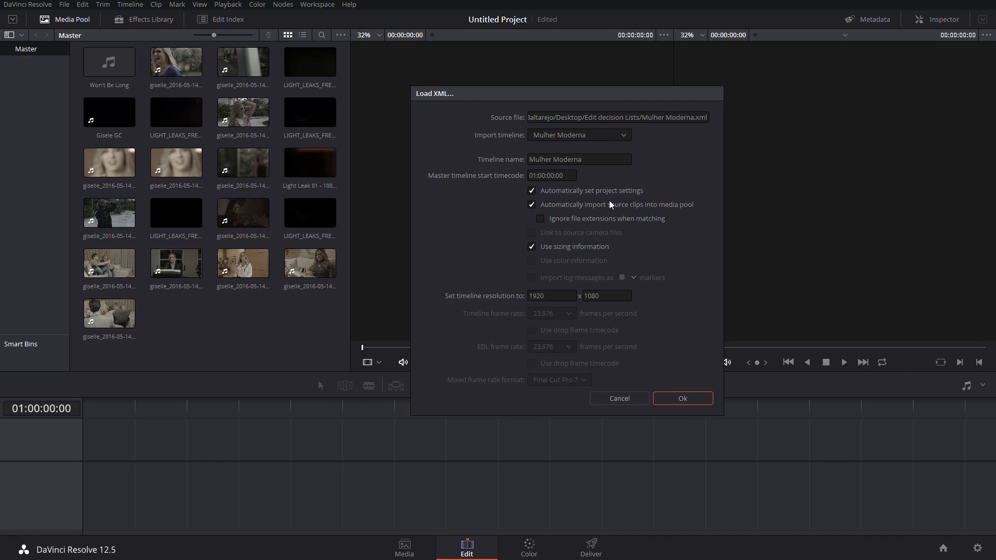
pyautogui.click(543, 220)
pyautogui.click(694, 401)
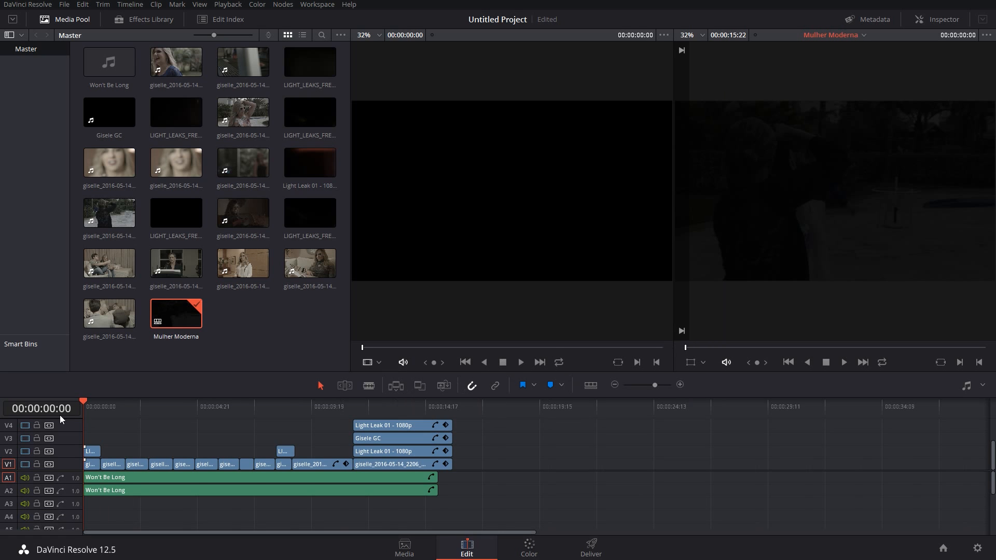
# Add Modelo.mp4 from the Edit decision Lists folder to the media pool and place it at the timeline's start on video track 6
pyautogui.click(87, 408)
pyautogui.moveTo(91, 406)
pyautogui.mouseDown()
pyautogui.moveTo(102, 408)
pyautogui.moveTo(87, 407)
pyautogui.mouseUp()
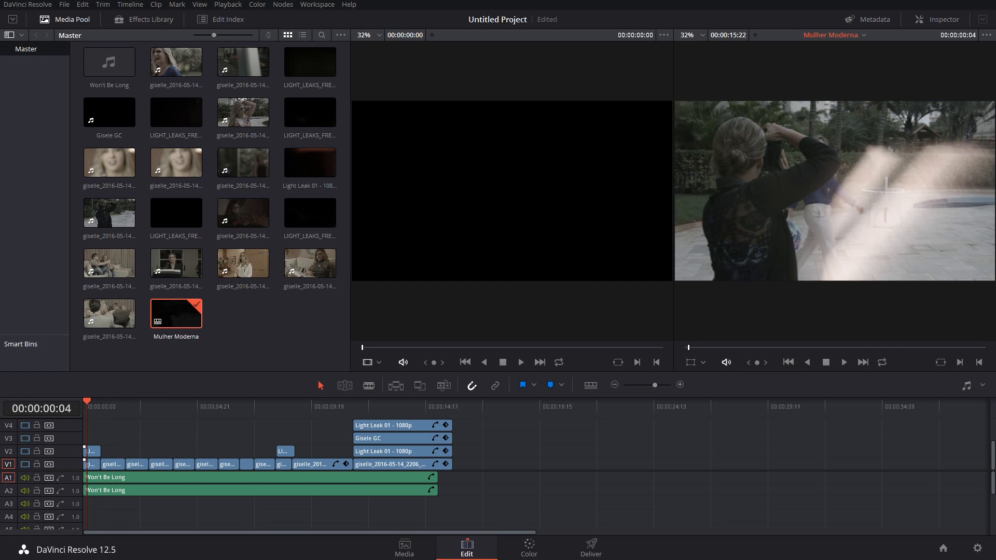
pyautogui.click(629, 118)
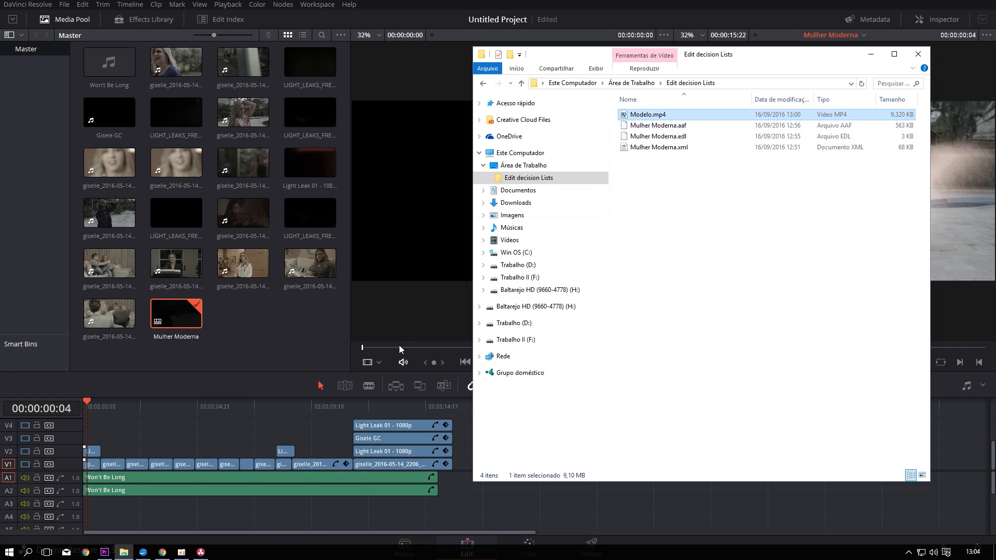
pyautogui.moveTo(646, 114); pyautogui.dragTo(257, 288)
pyautogui.click(258, 346)
pyautogui.moveTo(347, 215); pyautogui.dragTo(328, 295)
pyautogui.moveTo(258, 249); pyautogui.dragTo(76, 358)
# Compare the Modelo reference with the imported edit at 00:00:00:19 by switching video track 6 off and on
pyautogui.click(121, 318)
pyautogui.moveTo(123, 320); pyautogui.dragTo(101, 320)
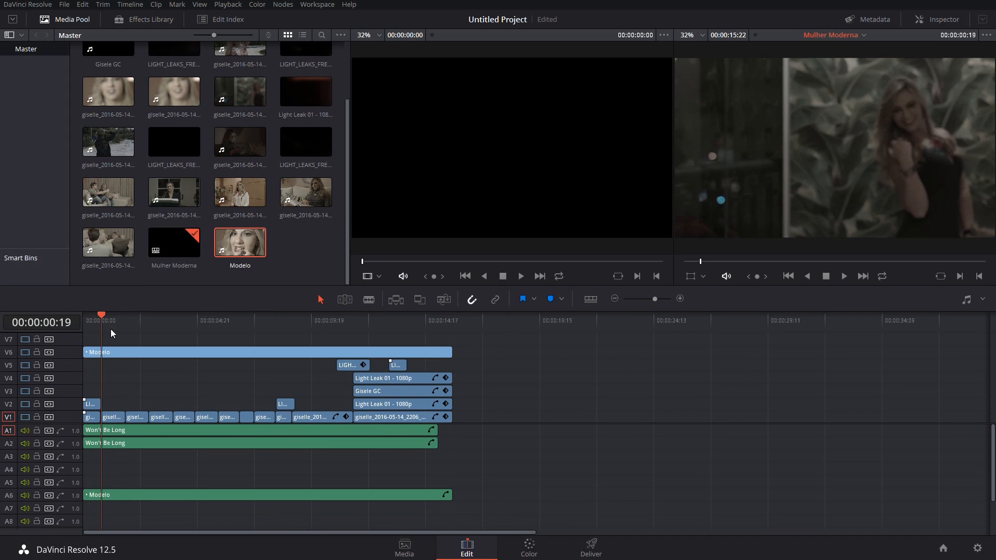
pyautogui.click(24, 354)
pyautogui.click(27, 353)
pyautogui.click(27, 352)
pyautogui.click(27, 353)
# Set the composite mode of the Modelo clip on video track 6 to Difference
pyautogui.click(132, 351)
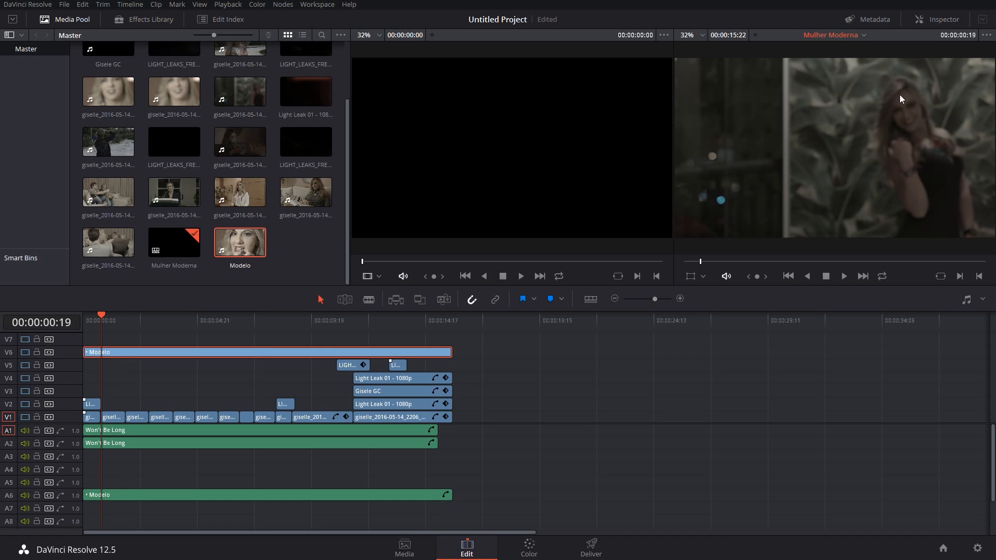
pyautogui.click(941, 20)
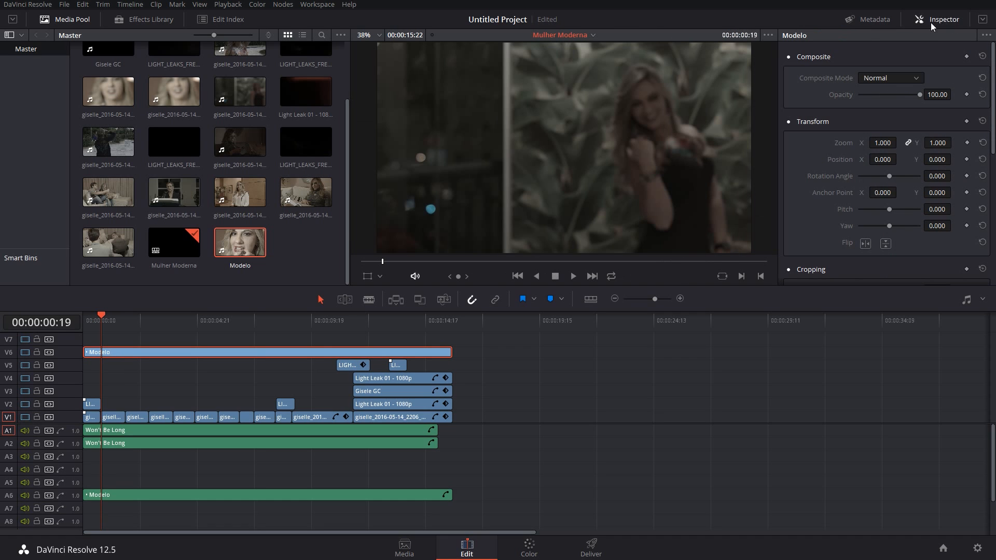
pyautogui.click(884, 78)
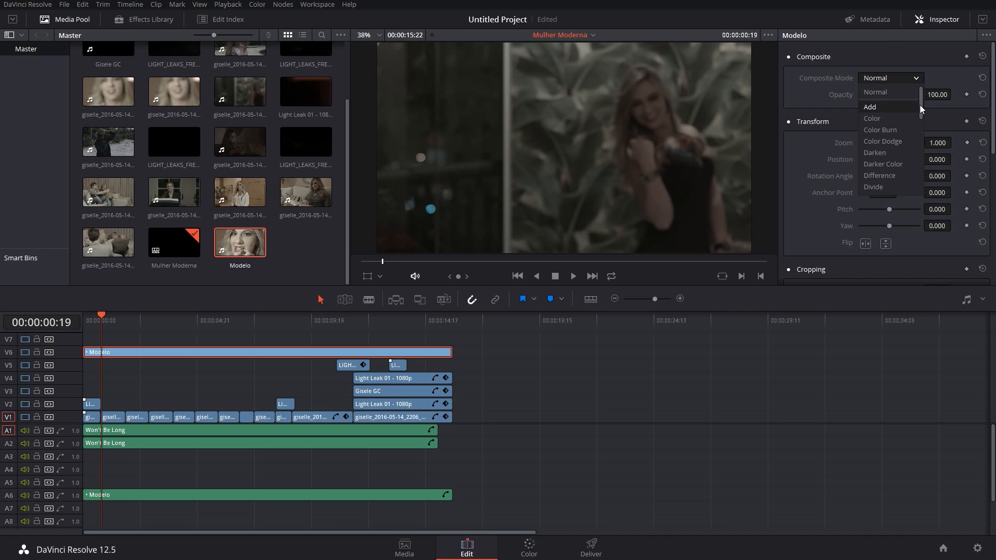
pyautogui.moveTo(920, 103); pyautogui.dragTo(923, 121)
pyautogui.click(891, 133)
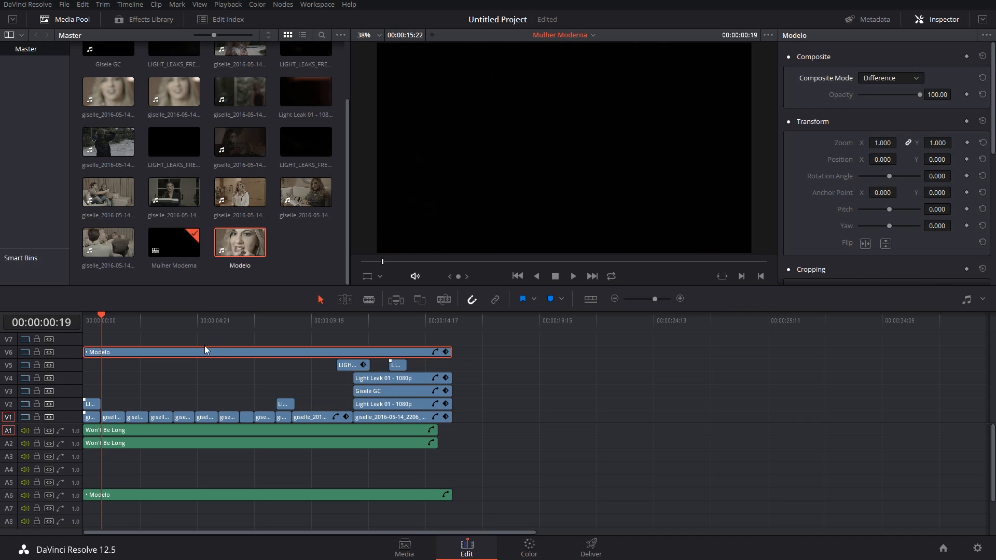
# Examine frames along the timeline for differences between the imported edit and the reference video, up to 00:00:13:23
pyautogui.click(129, 325)
pyautogui.click(163, 324)
pyautogui.click(219, 325)
pyautogui.click(277, 324)
pyautogui.click(322, 320)
pyautogui.click(352, 314)
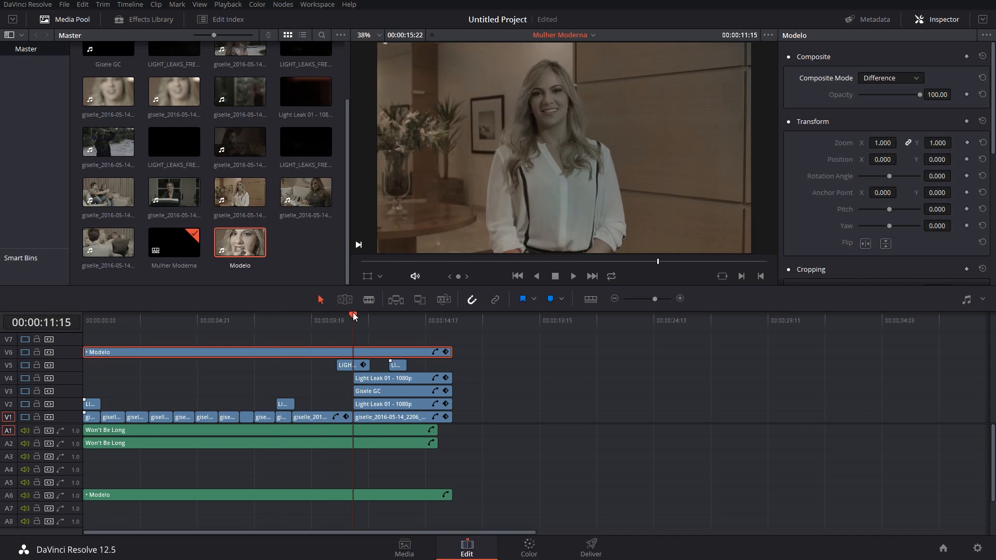
pyautogui.click(370, 318)
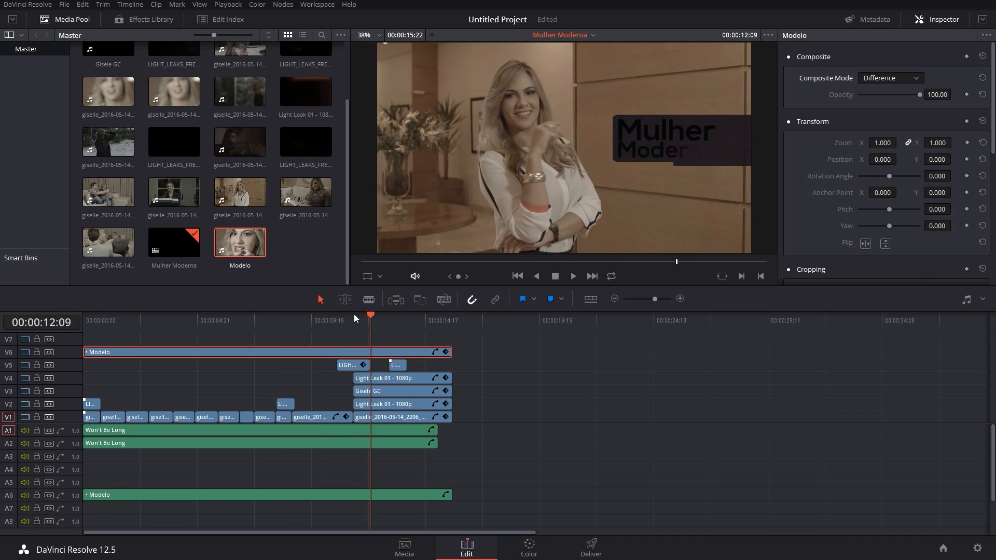
pyautogui.click(353, 318)
pyautogui.click(388, 318)
pyautogui.click(408, 319)
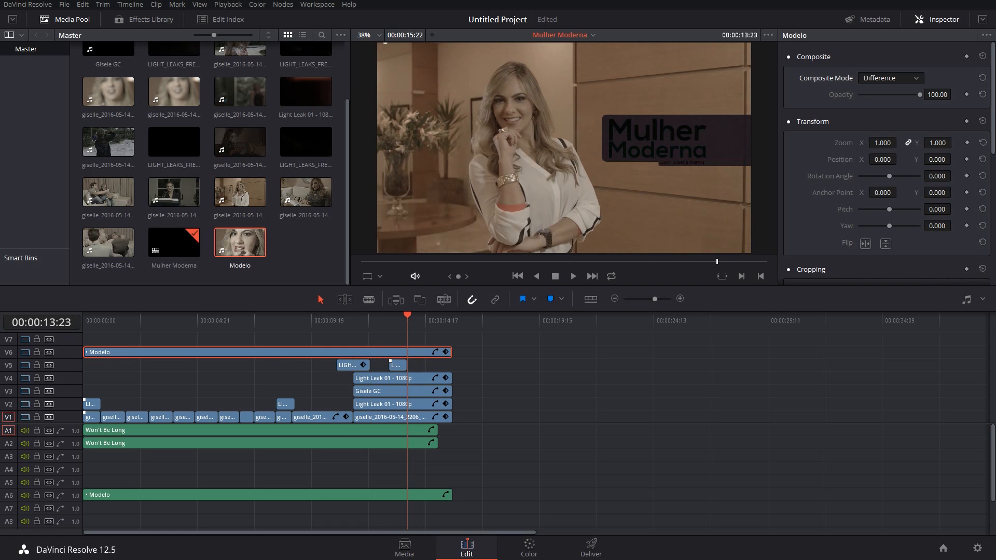
# Set the Modelo clip's composite mode back to Normal and toggle video track 6 to compare the frame at 00:00:13:23
pyautogui.click(881, 81)
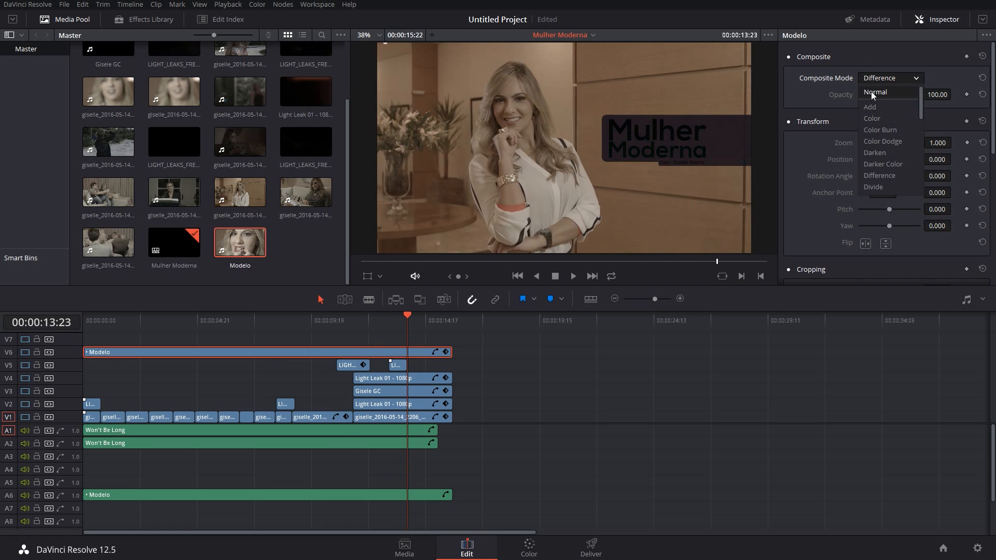
pyautogui.click(871, 93)
pyautogui.click(25, 353)
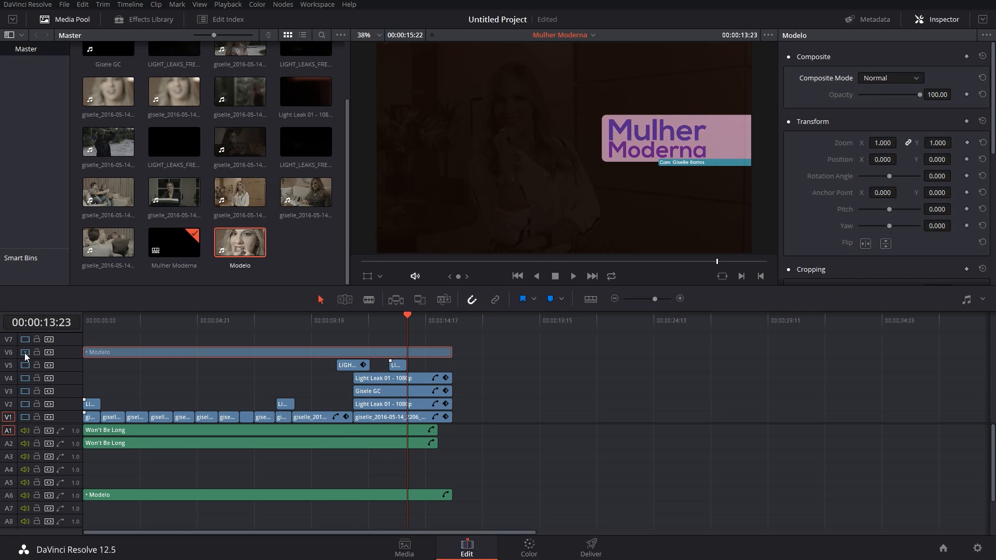
pyautogui.click(24, 353)
pyautogui.click(24, 353)
pyautogui.click(24, 353)
pyautogui.click(24, 353)
# Set the alpha mode of the title graphic clip on video track 3 to Straight in its clip attributes
pyautogui.click(403, 392)
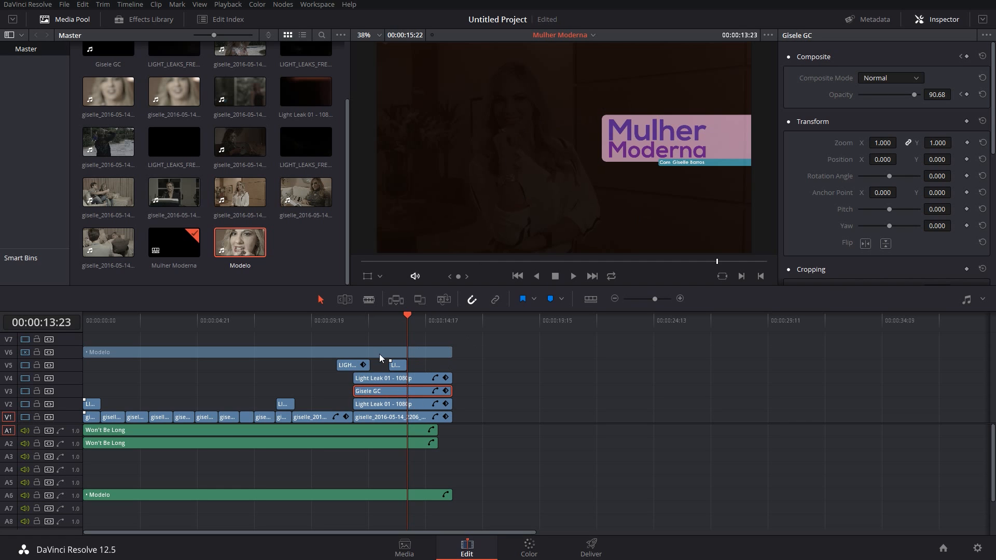
pyautogui.click(371, 319)
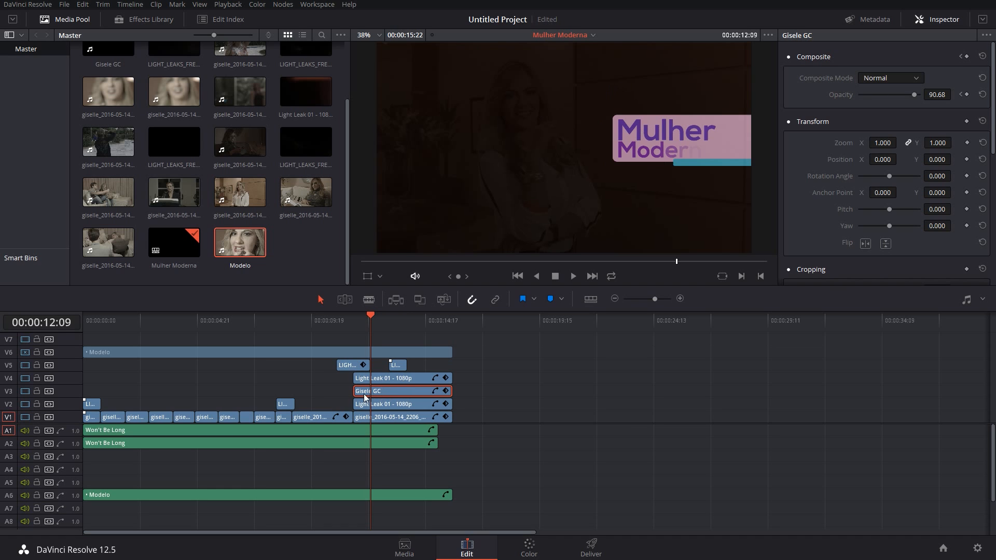
pyautogui.rightClick(386, 393)
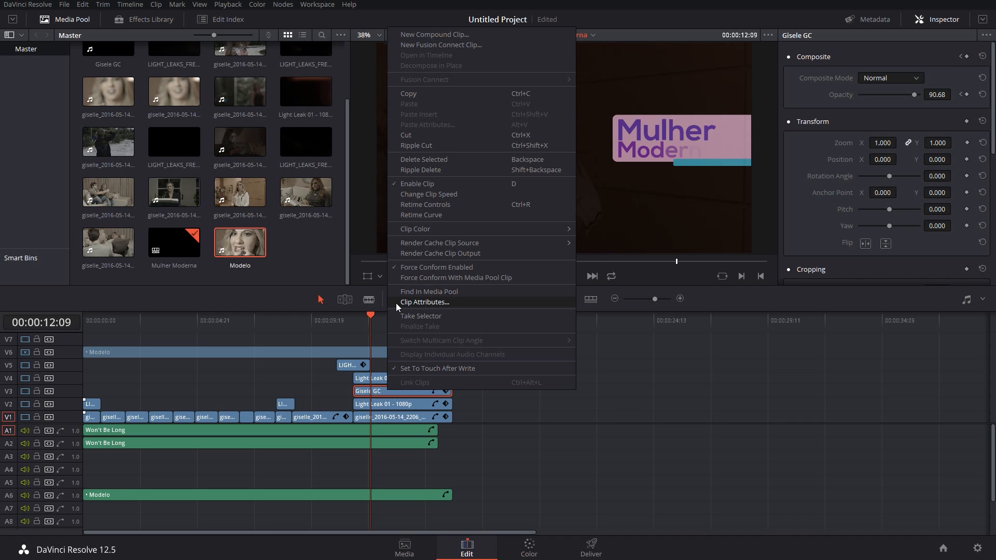
pyautogui.click(467, 303)
pyautogui.moveTo(496, 89); pyautogui.dragTo(655, 177)
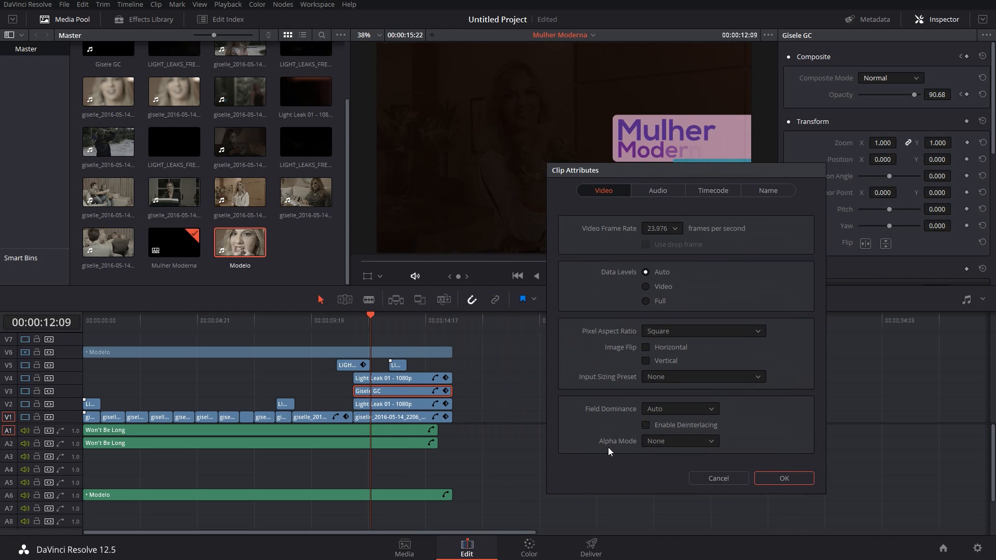
pyautogui.click(668, 441)
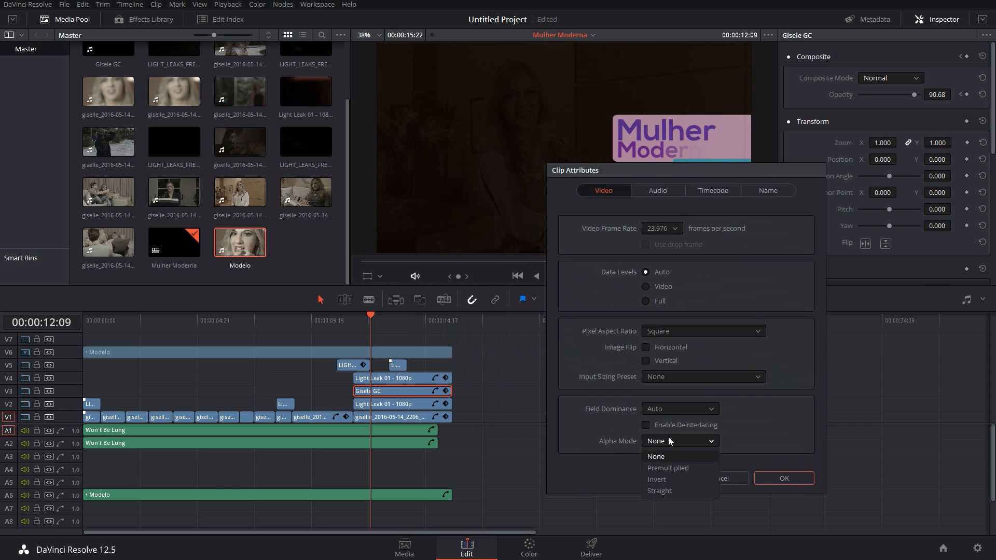
pyautogui.click(675, 491)
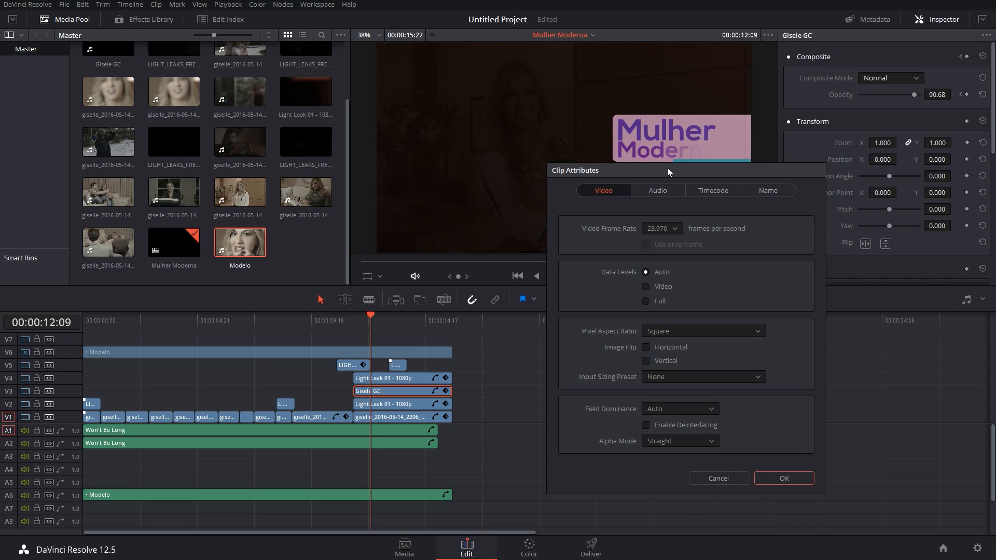
pyautogui.click(759, 476)
# Re-enable video track 6 and set the Modelo clip's composite mode to Difference for another comparison
pyautogui.moveTo(392, 321); pyautogui.dragTo(319, 321)
pyautogui.click(25, 353)
pyautogui.click(352, 350)
pyautogui.click(872, 78)
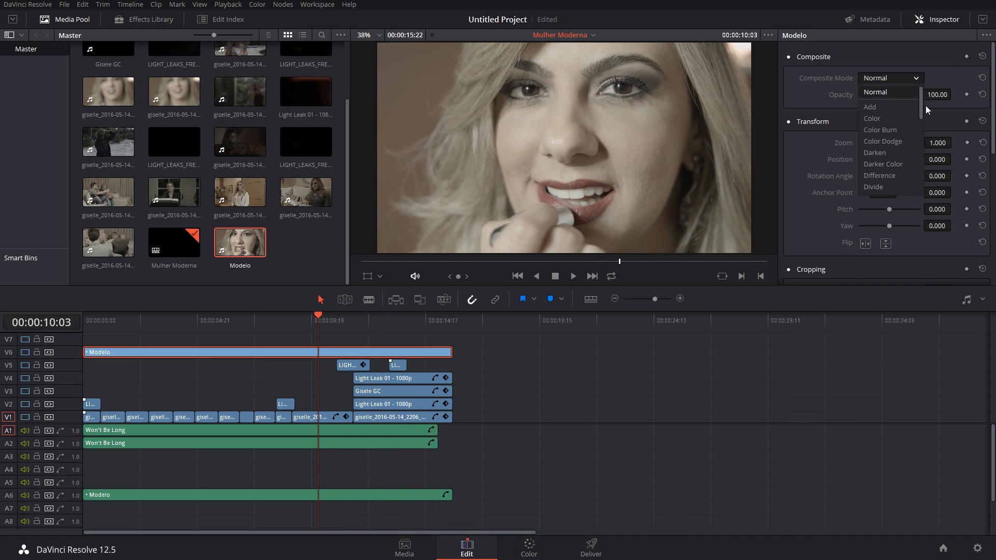
pyautogui.scroll(-1, 919, 122)
pyautogui.click(891, 141)
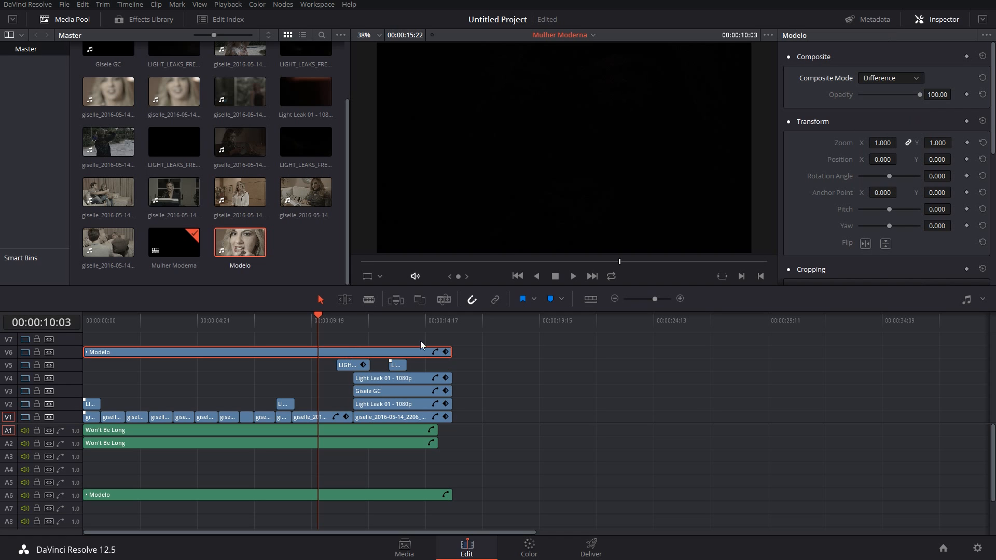
# Check the edit against the reference around 00:00:09:00 and delete the Modelo video clip from video track 6
pyautogui.moveTo(348, 326); pyautogui.dragTo(294, 341)
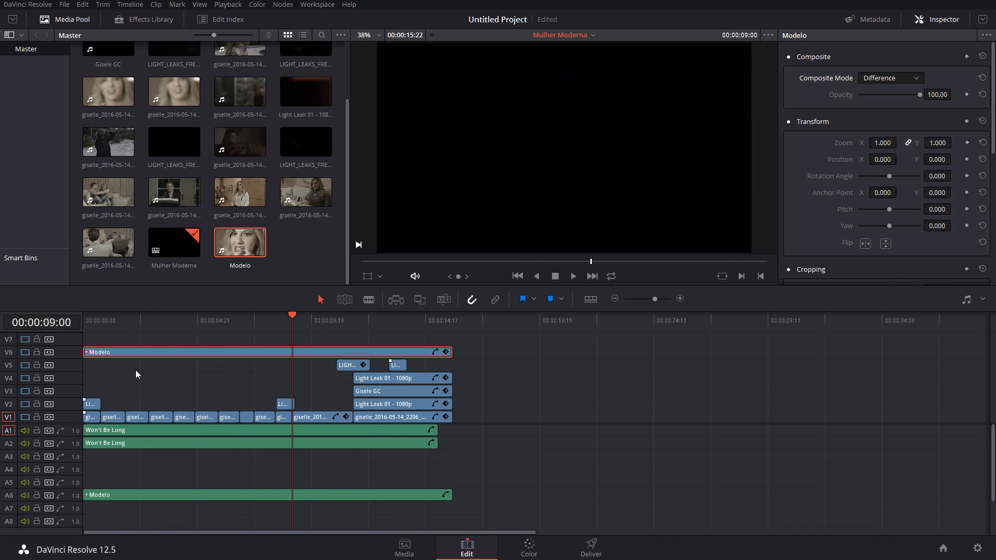
pyautogui.press('Delete')
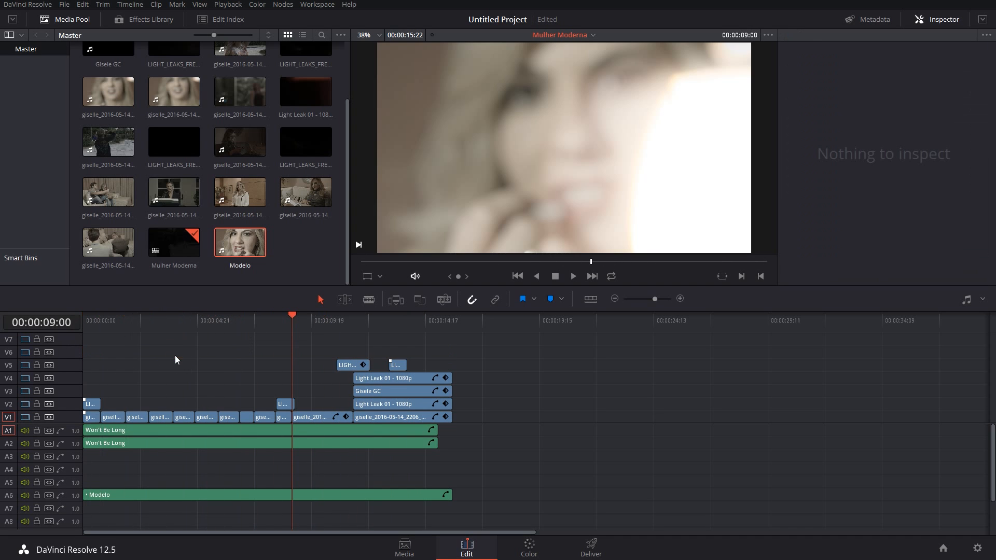
pyautogui.click(285, 250)
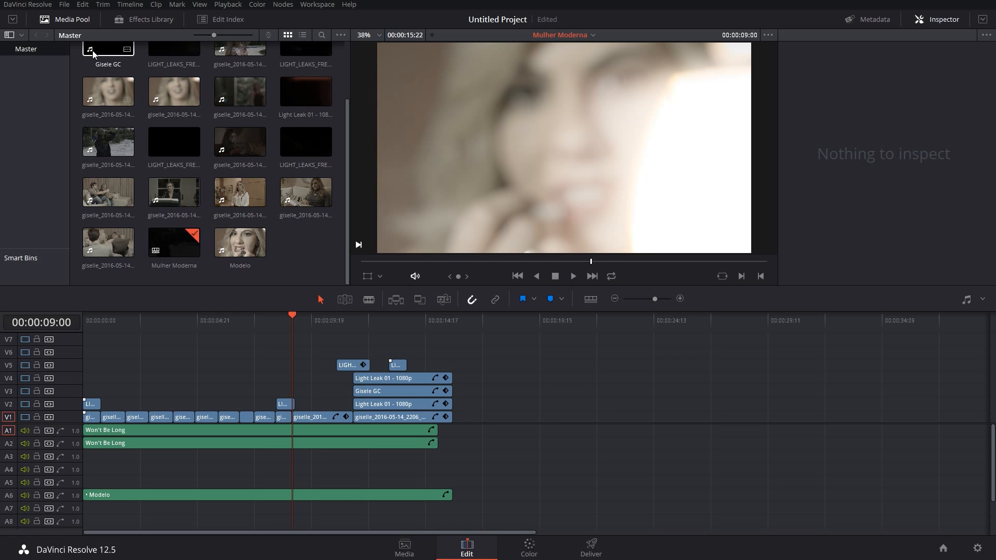
# Import the Mulher Moderna.edl edit list at 23.976 frames per second, naming the new timeline Mulher Moderna_EDL
pyautogui.click(65, 5)
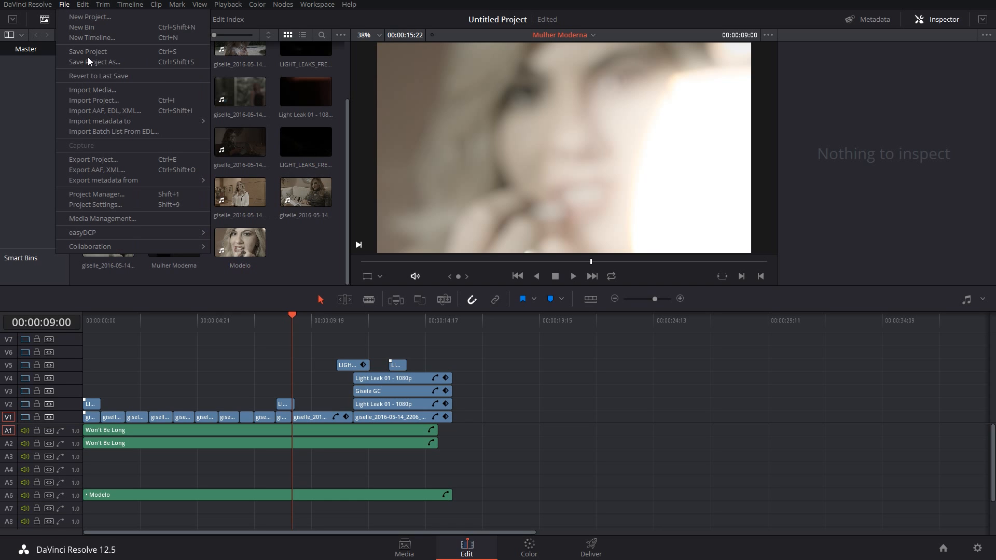
pyautogui.click(122, 111)
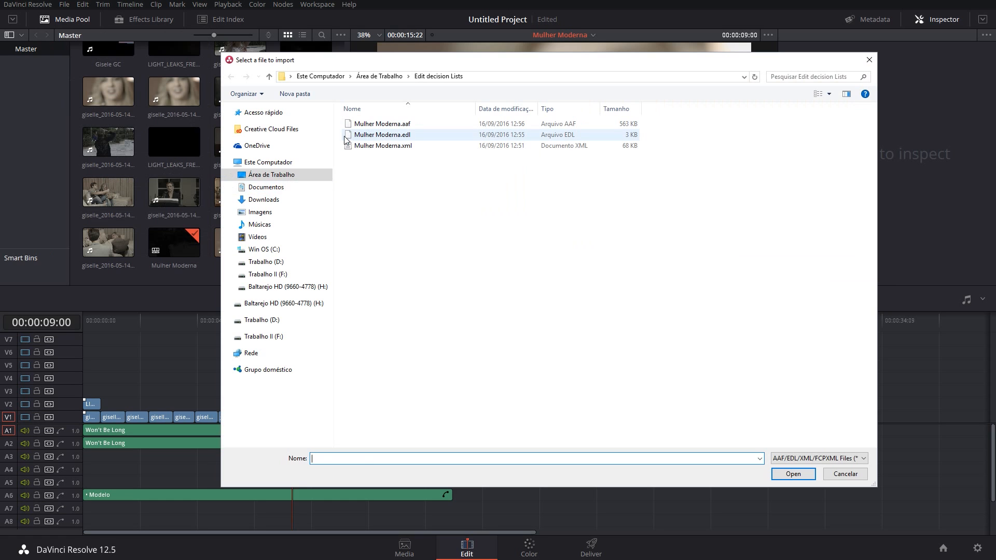
pyautogui.doubleClick(351, 136)
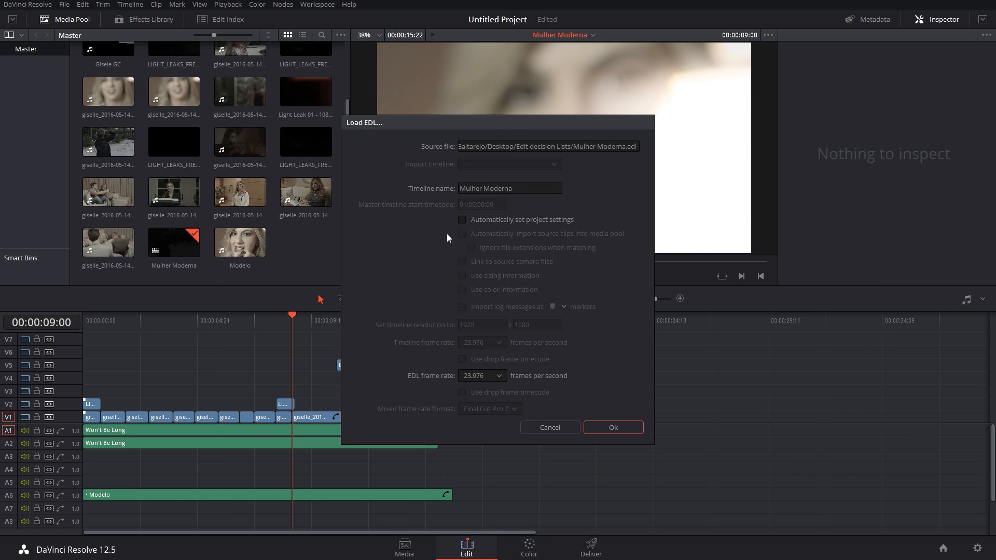
pyautogui.click(511, 220)
pyautogui.click(508, 222)
pyautogui.click(595, 430)
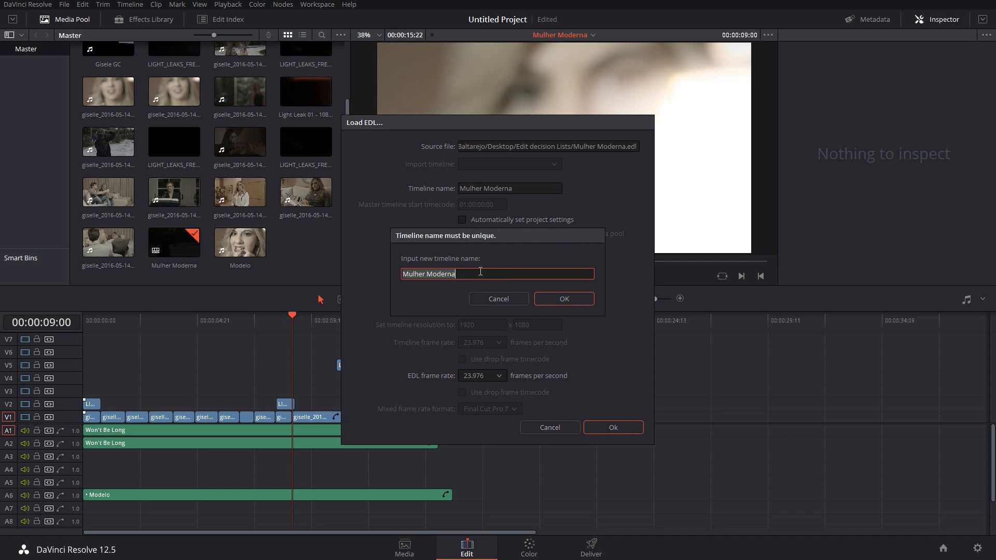
pyautogui.click(476, 275)
pyautogui.write('_EDL')
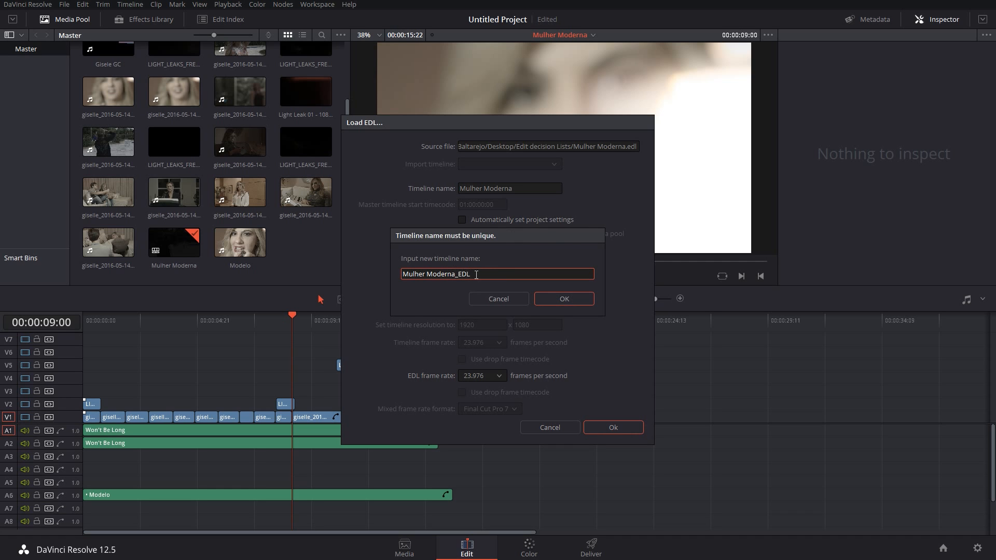
pyautogui.click(565, 299)
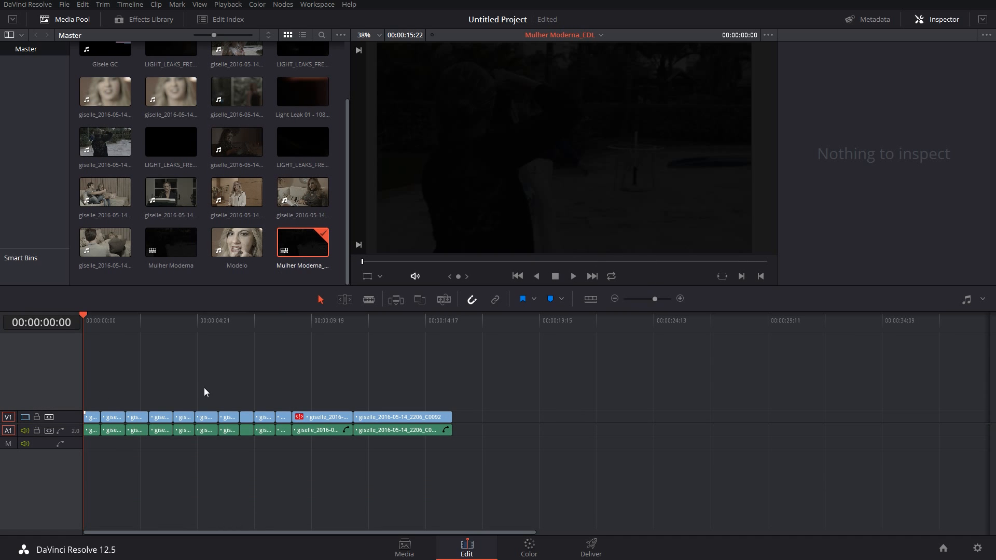
# Scrub the start of the Mulher Moderna_EDL timeline and select all its clips to inspect the imported tracks
pyautogui.moveTo(87, 316); pyautogui.dragTo(101, 317)
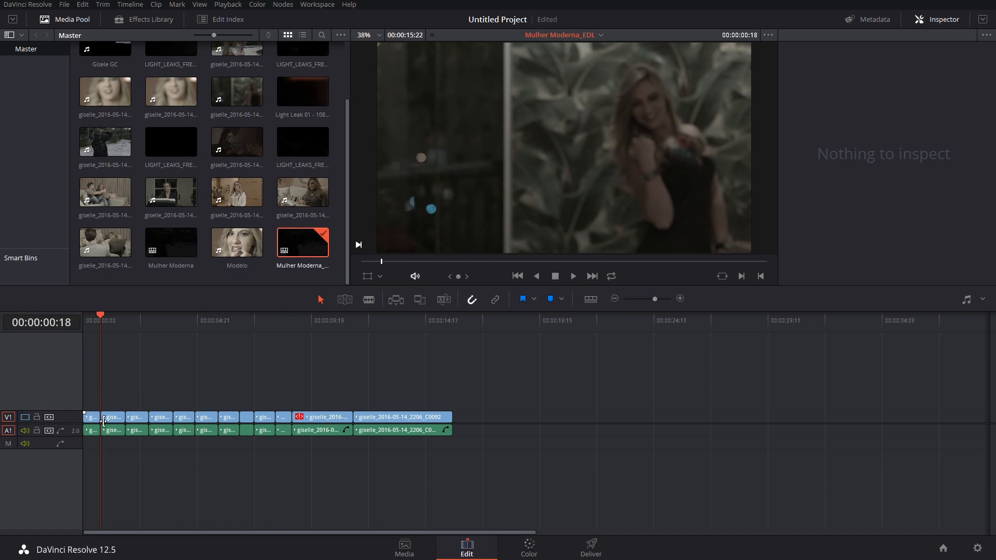
pyautogui.moveTo(89, 404); pyautogui.dragTo(454, 439)
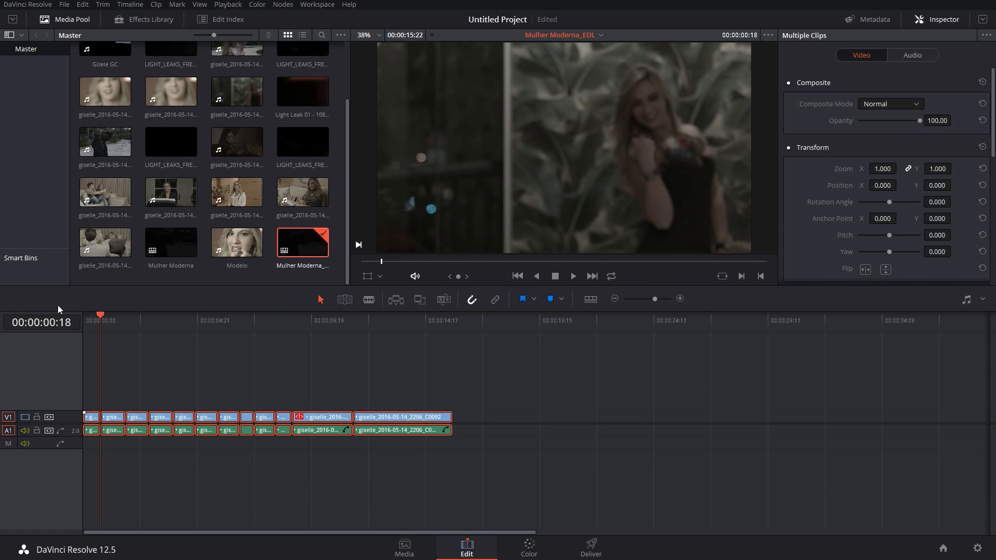
pyautogui.moveTo(100, 318); pyautogui.dragTo(72, 334)
pyautogui.click(402, 382)
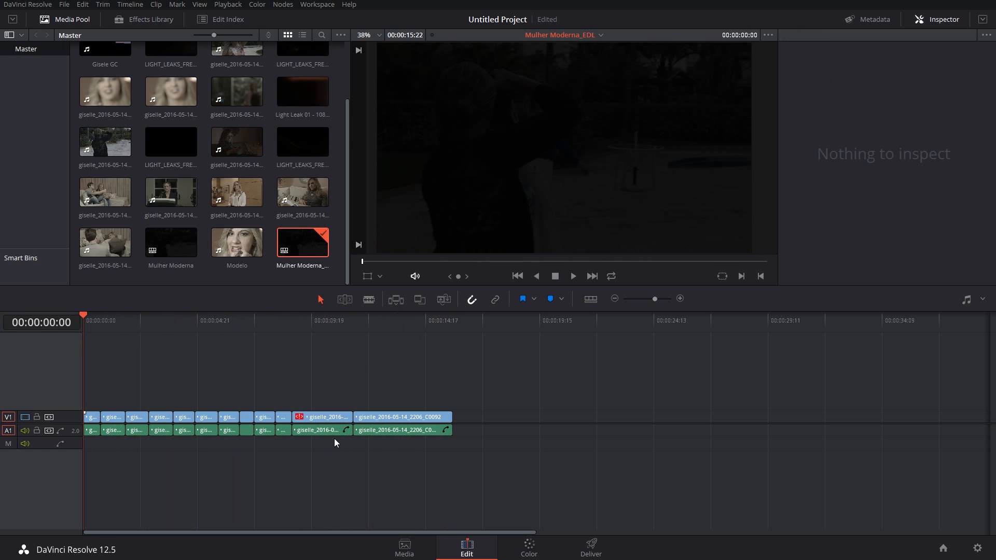
# Switch to the Mulher Moderna timeline and inspect individual clips on video track 1 for comparison with the EDL version
pyautogui.click(601, 36)
pyautogui.click(577, 52)
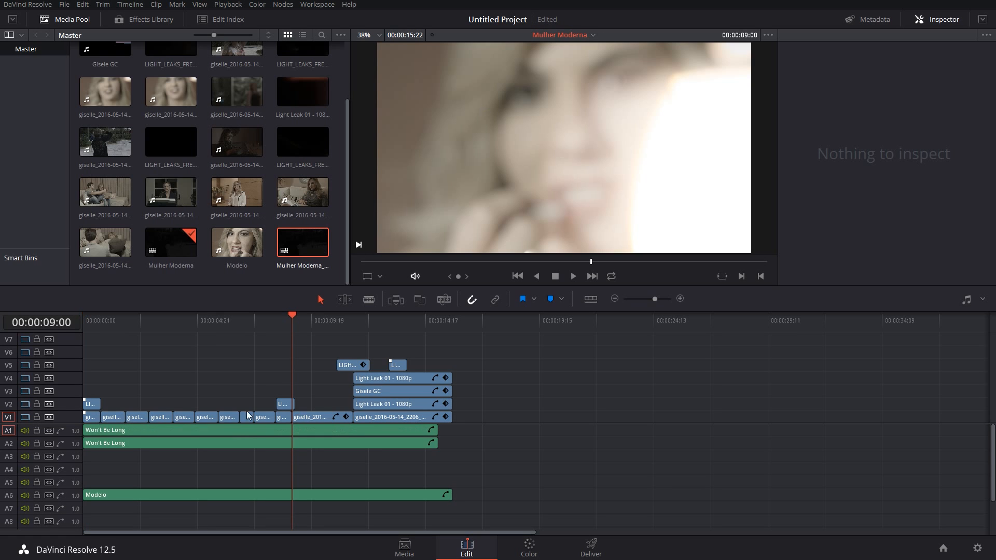
pyautogui.click(159, 418)
pyautogui.click(183, 421)
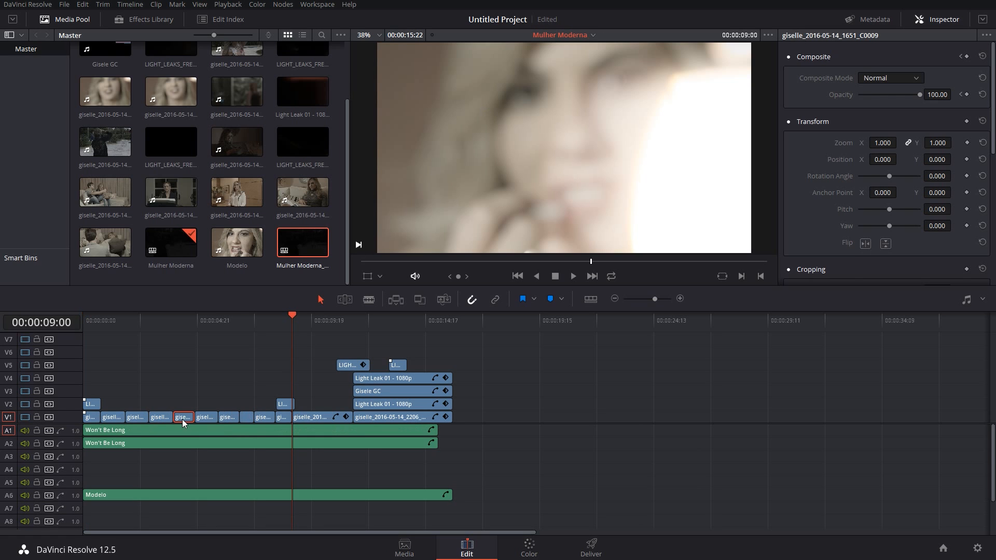
pyautogui.click(208, 420)
pyautogui.click(233, 421)
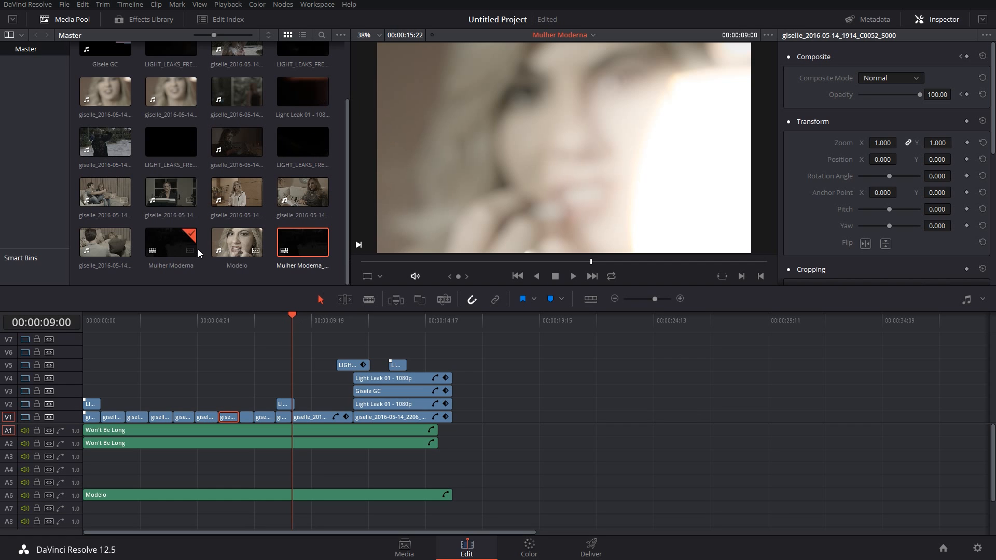
# Load the Mulher Moderna.aaf edit list with automatic project settings and source clip import, naming the timeline Mulher Moderna_aaf
pyautogui.click(65, 4)
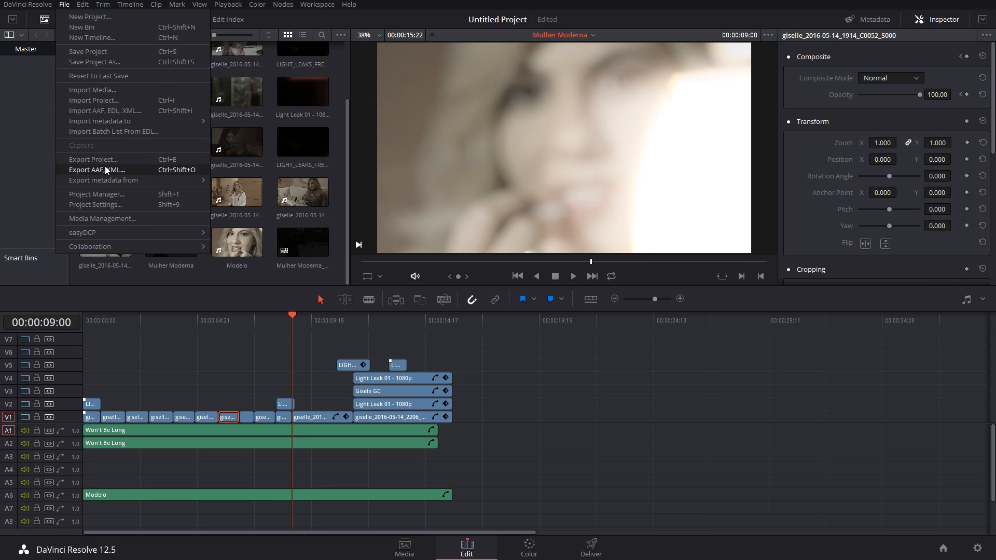
pyautogui.click(119, 113)
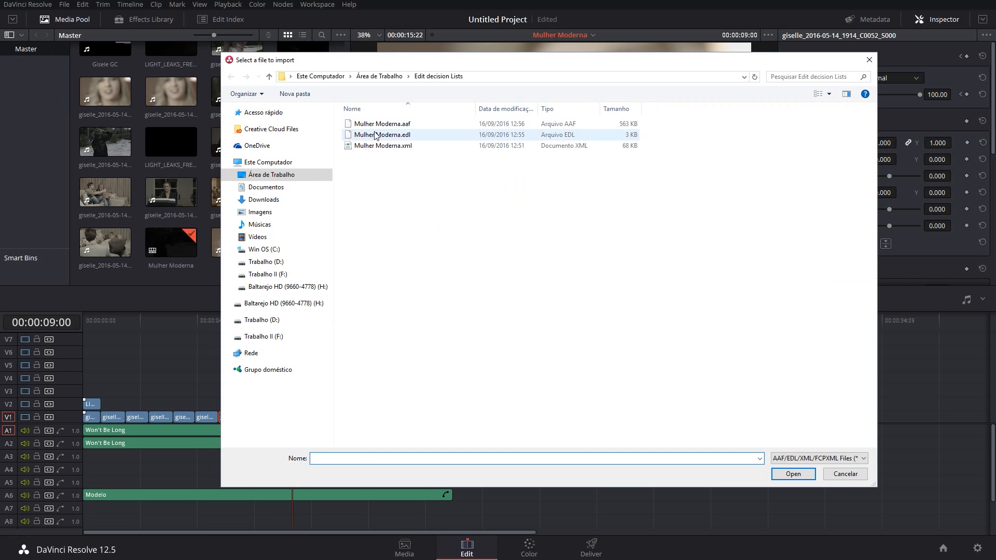
pyautogui.doubleClick(392, 125)
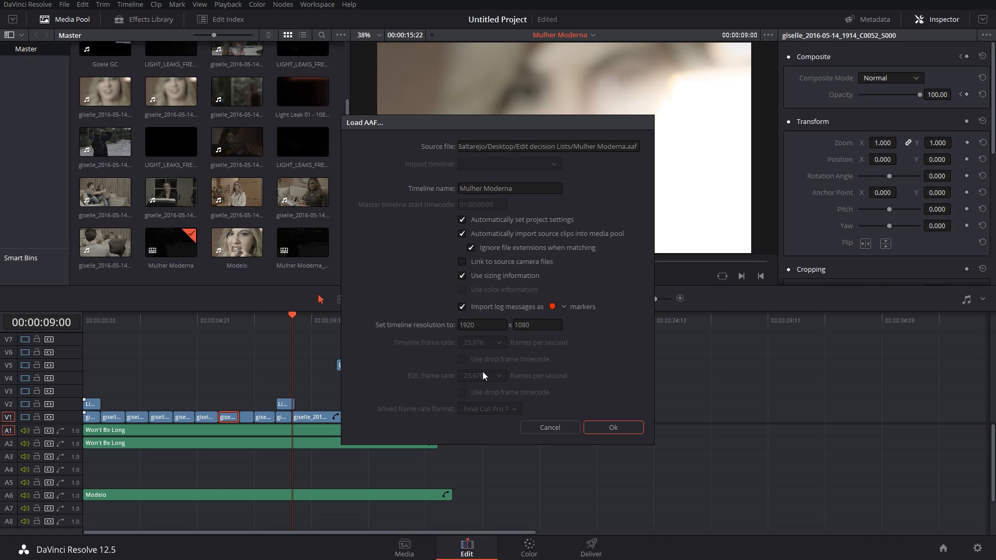
pyautogui.click(608, 427)
pyautogui.click(481, 274)
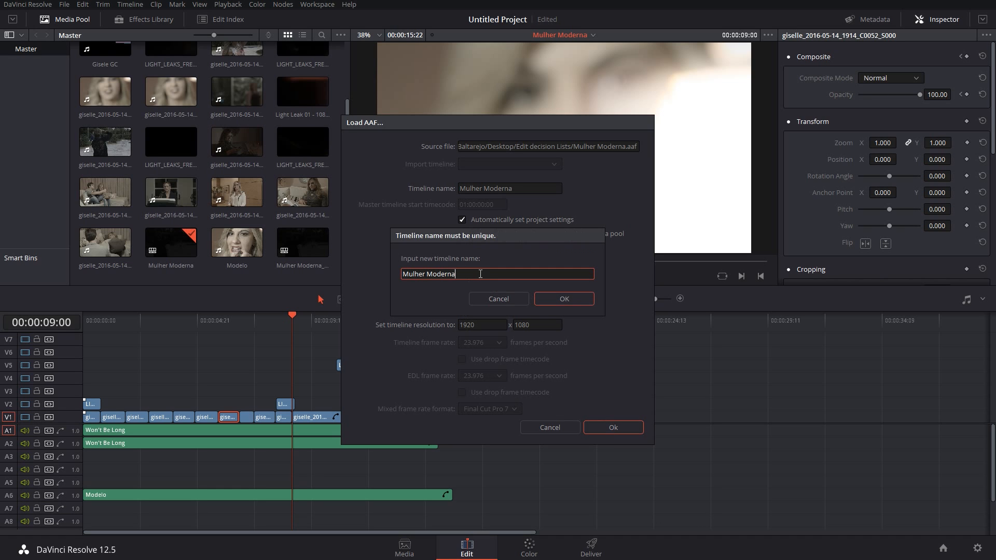
pyautogui.write('_aaf')
pyautogui.click(560, 298)
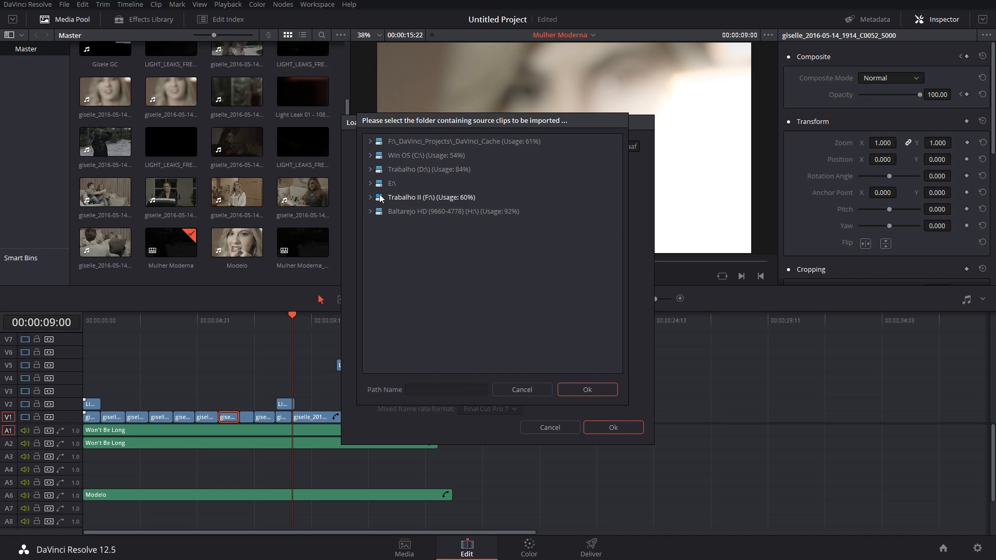
# Choose the Mulher Moderna folder on the Trabalho (D:) drive for source clips, decline searching another folder, and dismiss the import log
pyautogui.click(369, 169)
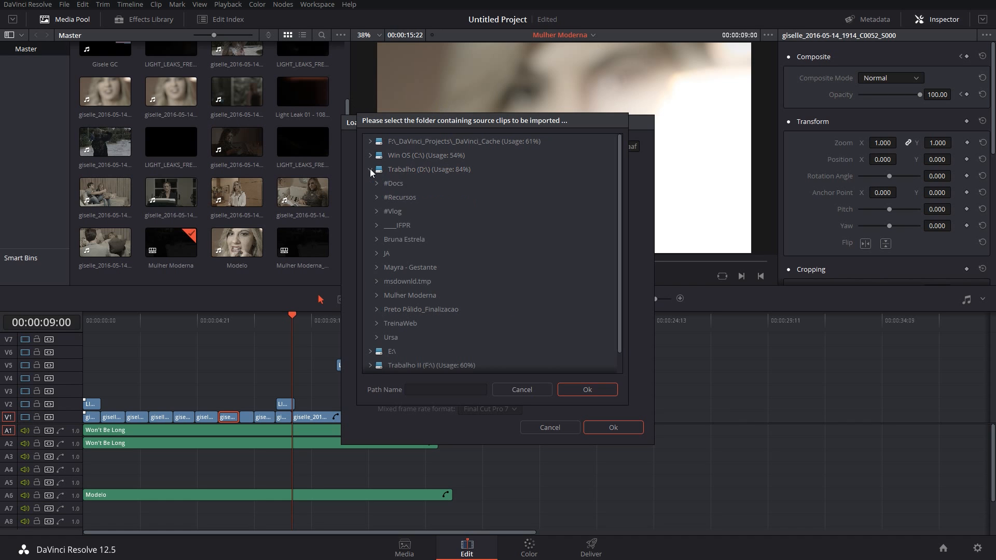
pyautogui.click(406, 301)
pyautogui.click(584, 389)
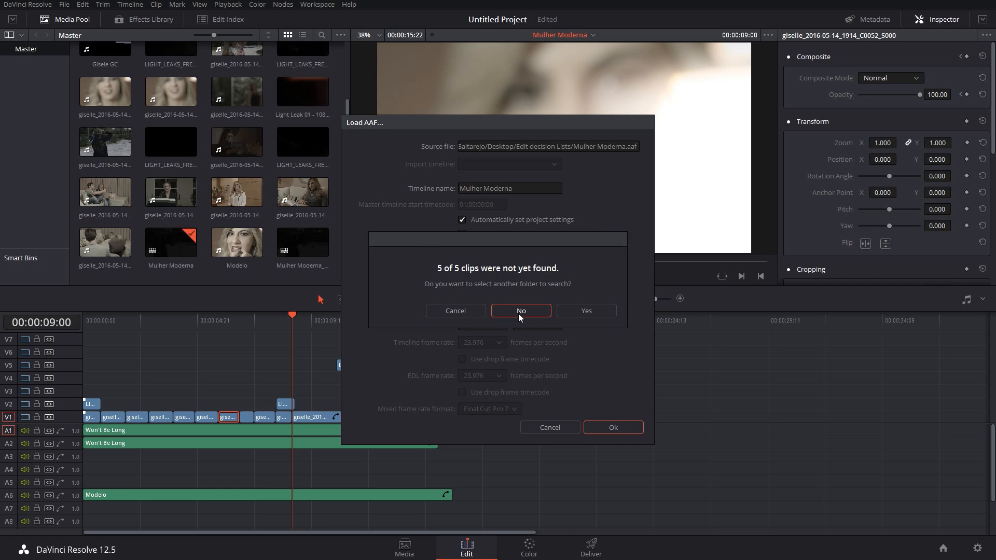
pyautogui.click(536, 310)
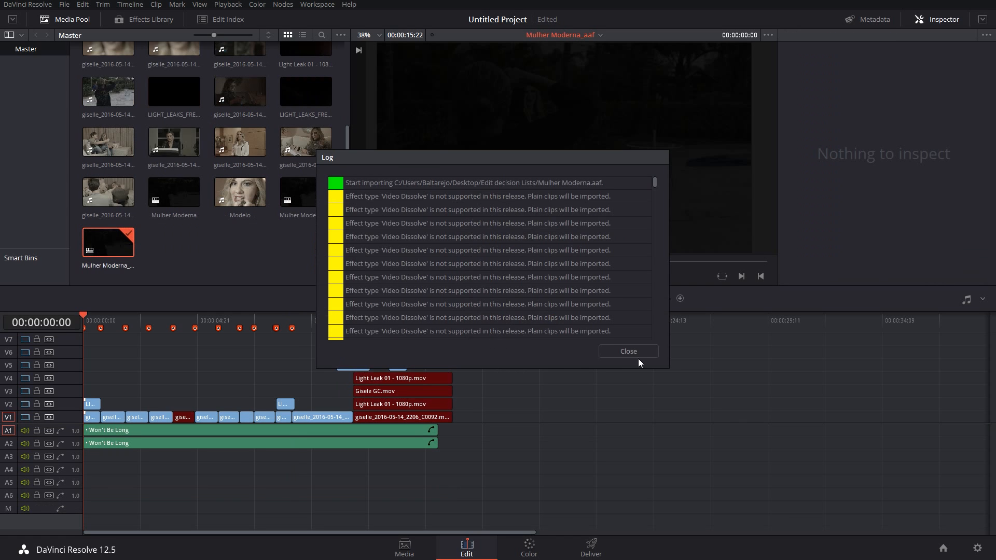
pyautogui.click(637, 353)
# Inspect the offline clips on video tracks 1, 2 and 4 of the AAF timeline, viewing the frame around 00:00:04:09
pyautogui.click(183, 417)
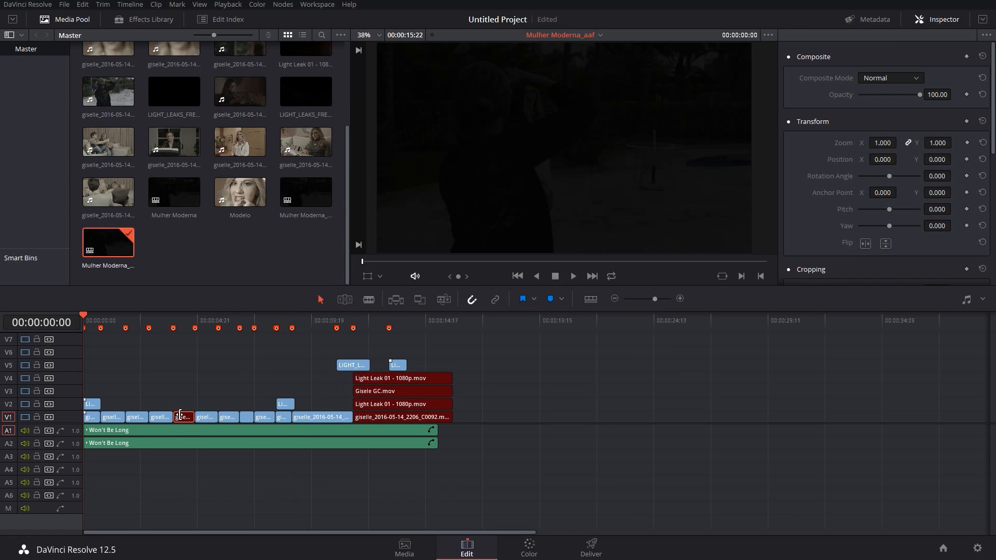
pyautogui.click(388, 400)
pyautogui.click(389, 416)
pyautogui.click(381, 405)
pyautogui.click(380, 379)
pyautogui.click(185, 320)
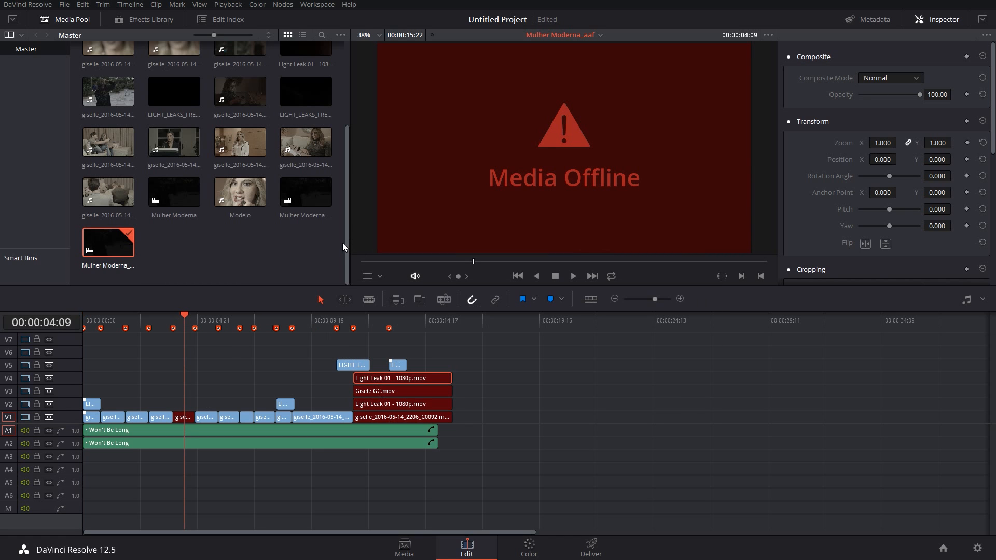
pyautogui.click(186, 420)
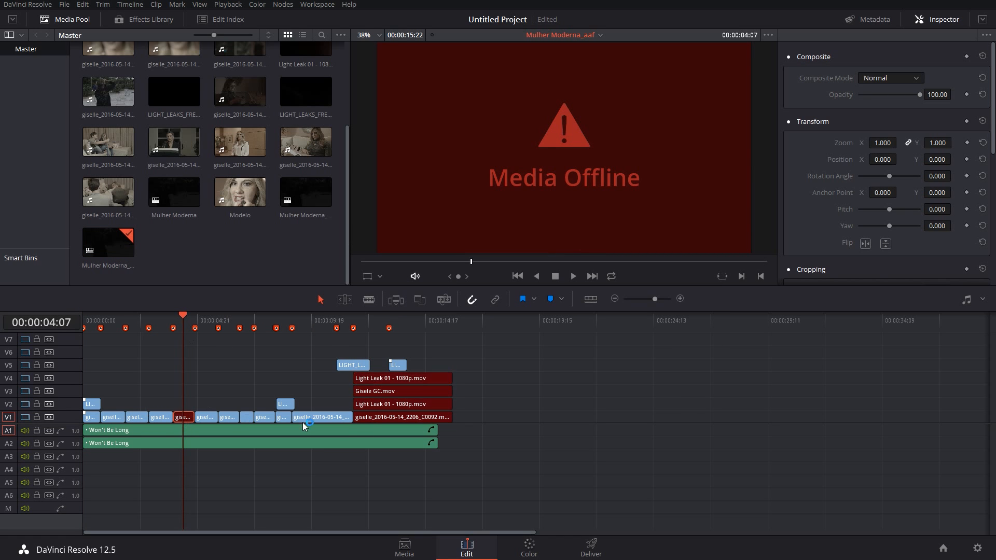
pyautogui.click(366, 420)
pyautogui.click(167, 202)
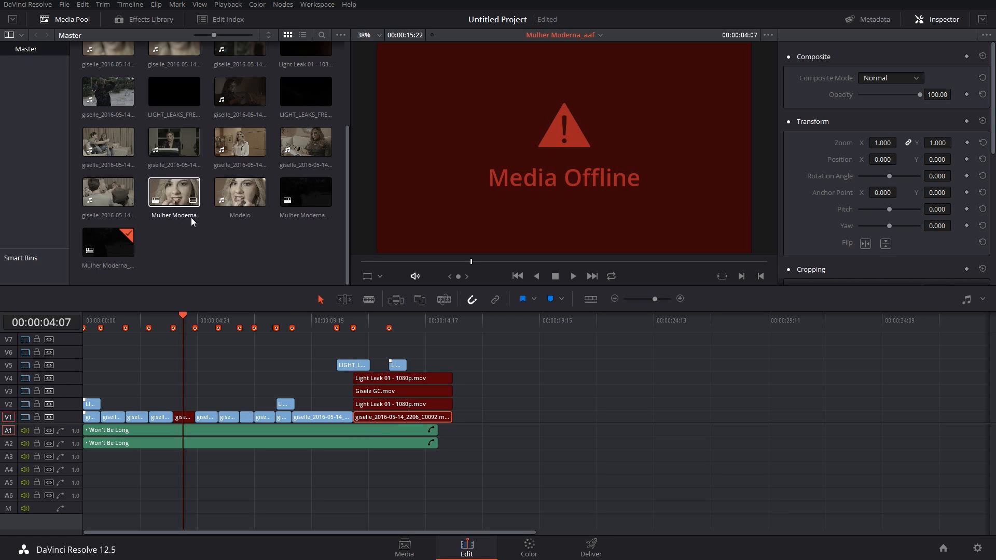
# Compare the track structure by viewing the Mulher Moderna_EDL timeline with its video clips selected, and return to Mulher Moderna_aaf
pyautogui.click(597, 36)
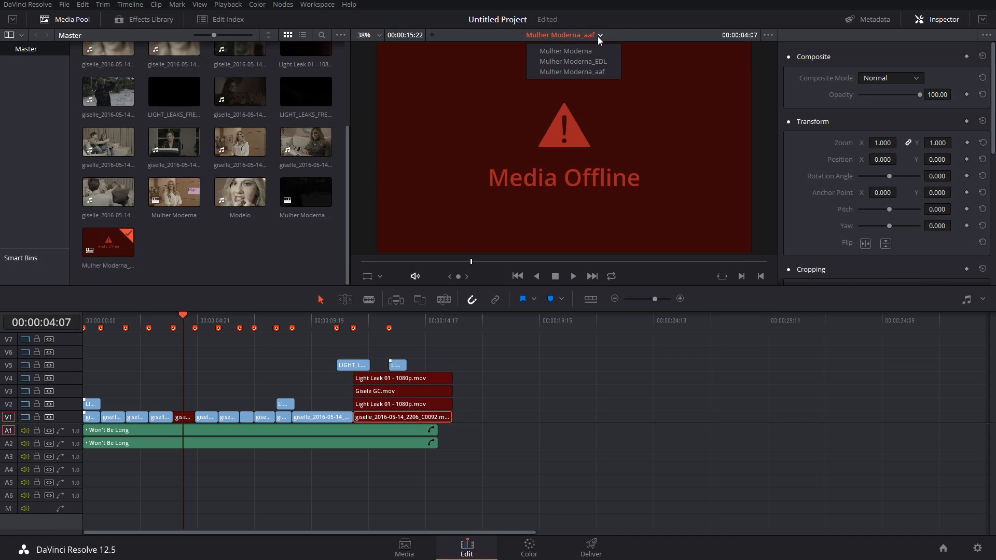
pyautogui.click(595, 61)
pyautogui.moveTo(426, 378); pyautogui.dragTo(91, 417)
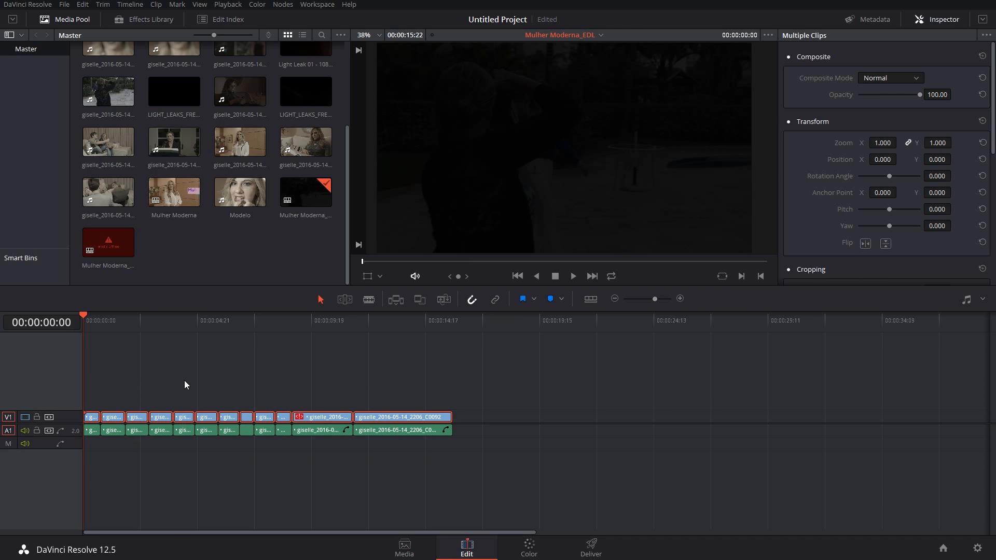
pyautogui.click(597, 35)
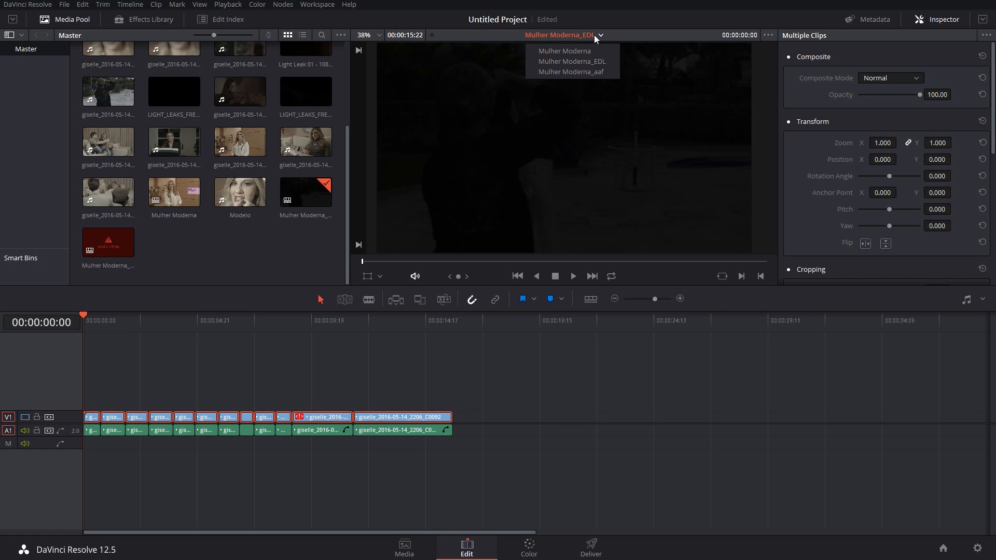
pyautogui.click(589, 72)
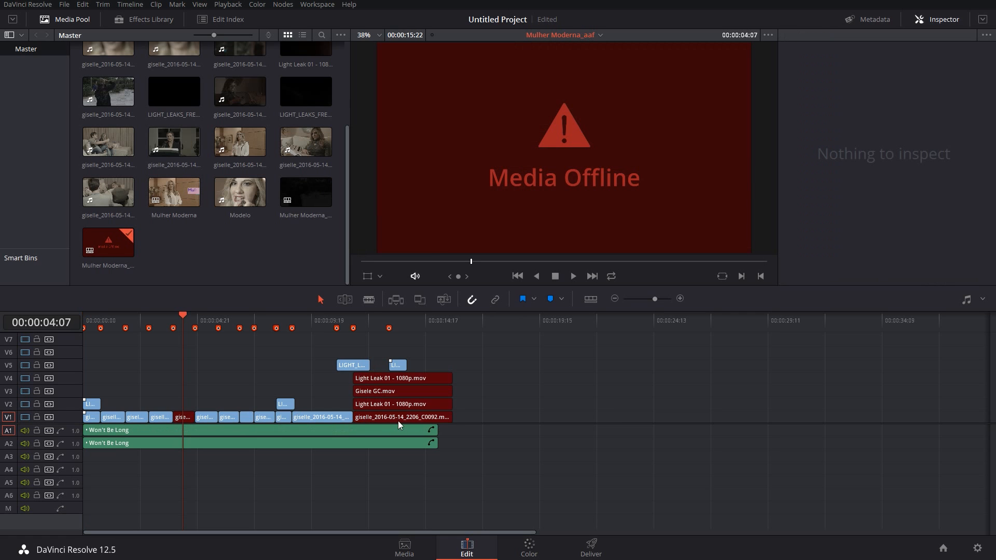
# Check the start and end of the AAF timeline and read the marker note at 00:00:02:20
pyautogui.moveTo(123, 322); pyautogui.dragTo(32, 405)
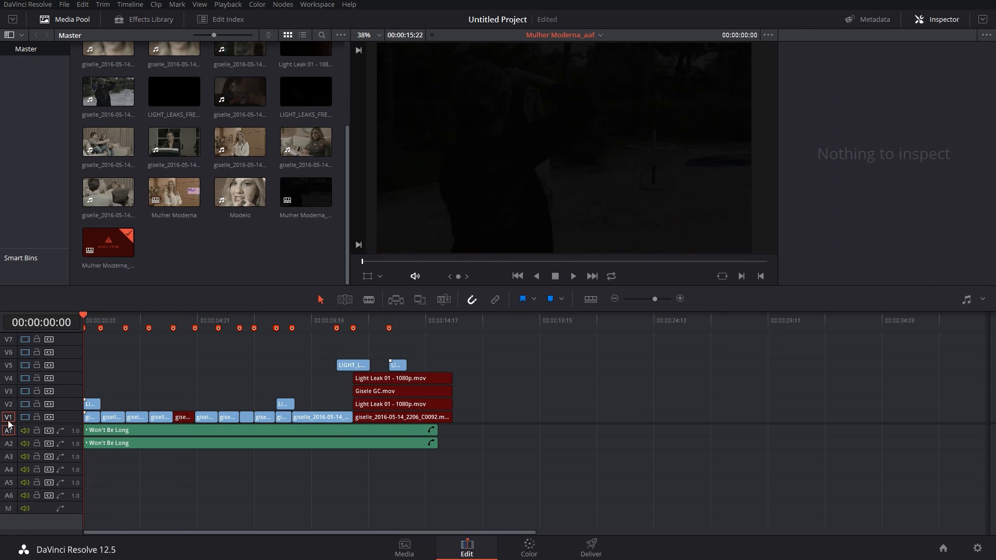
pyautogui.press('End')
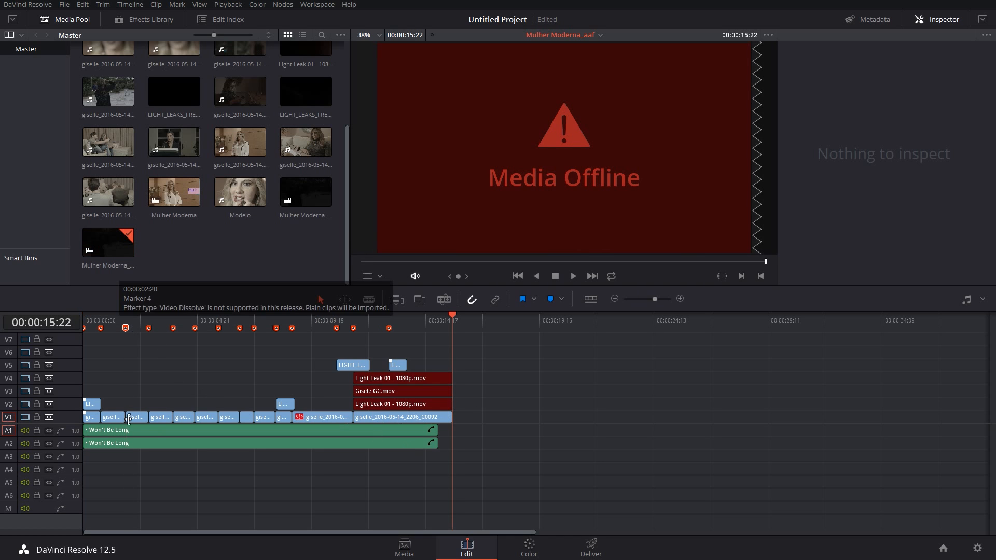
pyautogui.click(126, 329)
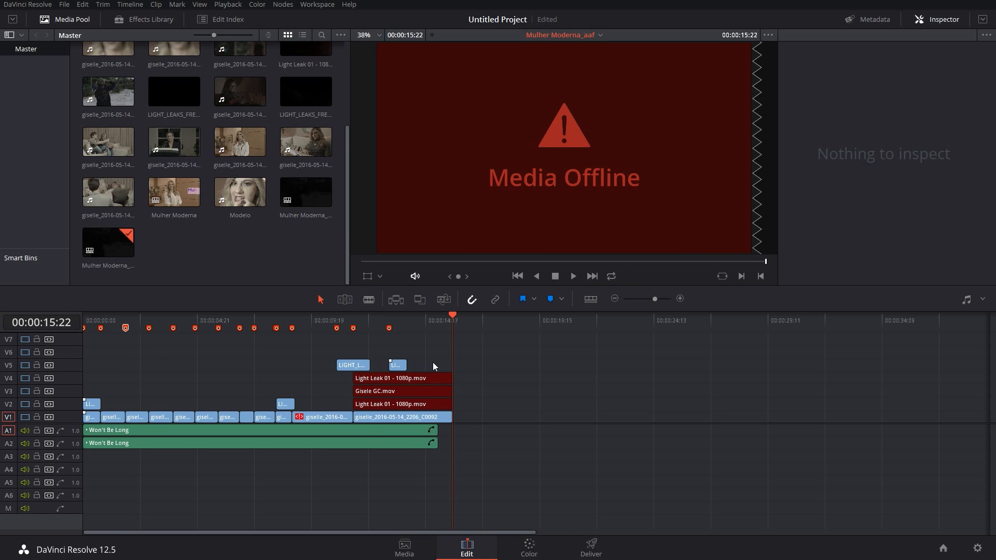
# View the frame at 00:00:10:04 and examine the offline Light Leak and Gisele GC clips on video tracks 2 to 4
pyautogui.click(319, 320)
pyautogui.click(404, 403)
pyautogui.keyDown('ctrl'); pyautogui.click(398, 392); pyautogui.keyUp('ctrl')
pyautogui.keyDown('ctrl'); pyautogui.click(439, 378); pyautogui.keyUp('ctrl')
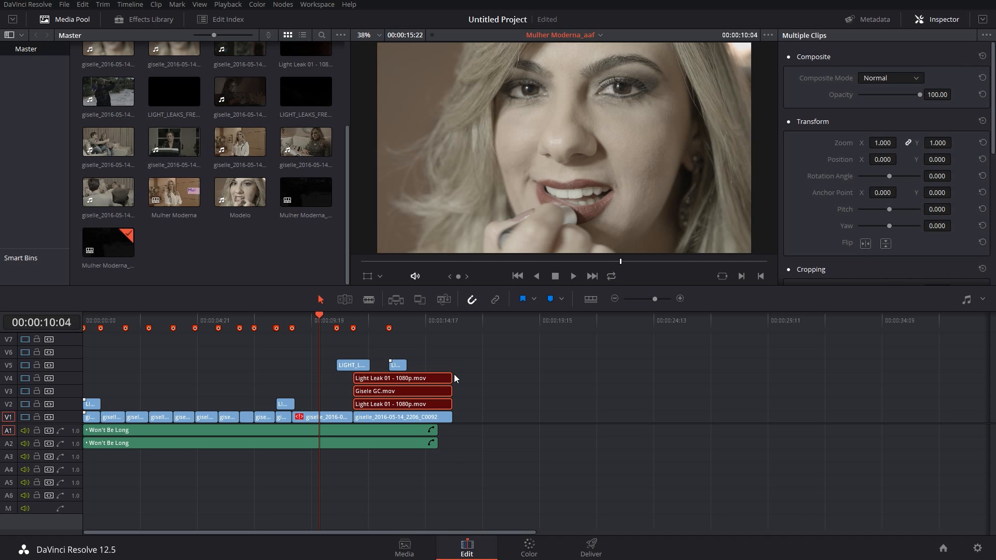
pyautogui.click(571, 35)
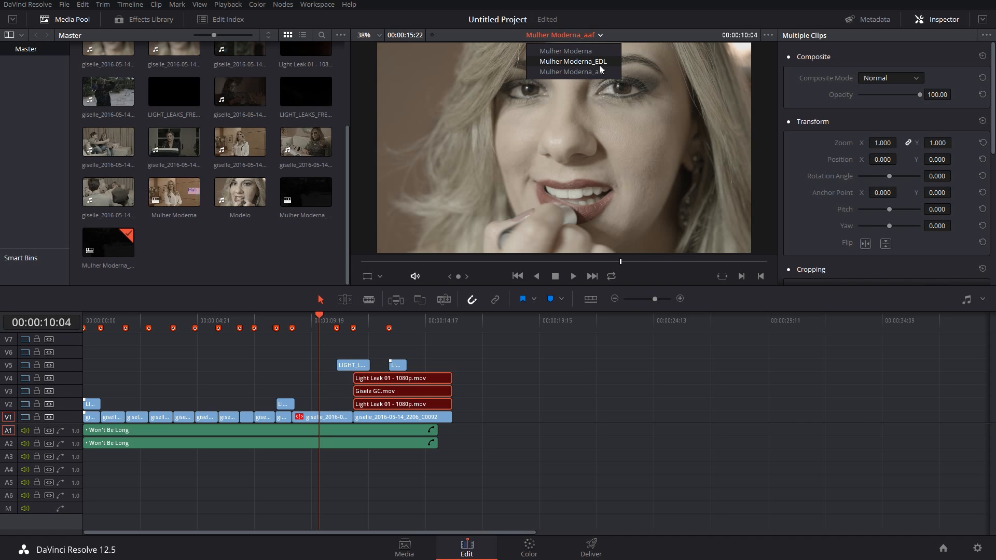
pyautogui.click(340, 381)
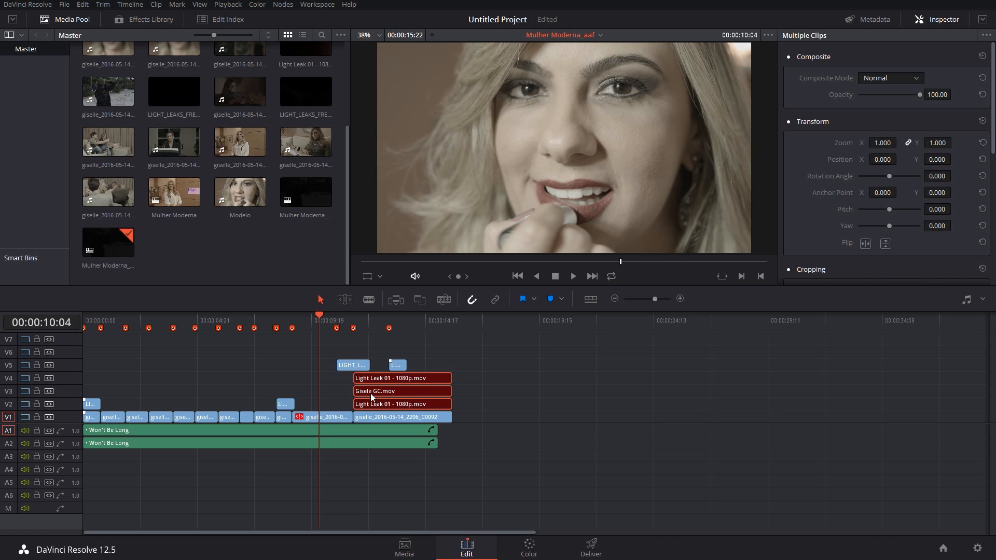
pyautogui.click(473, 389)
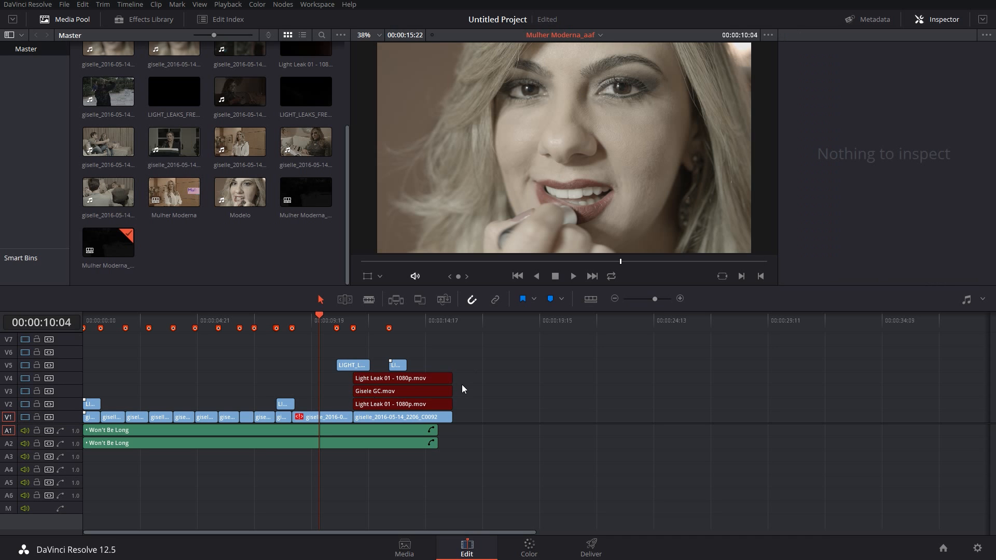